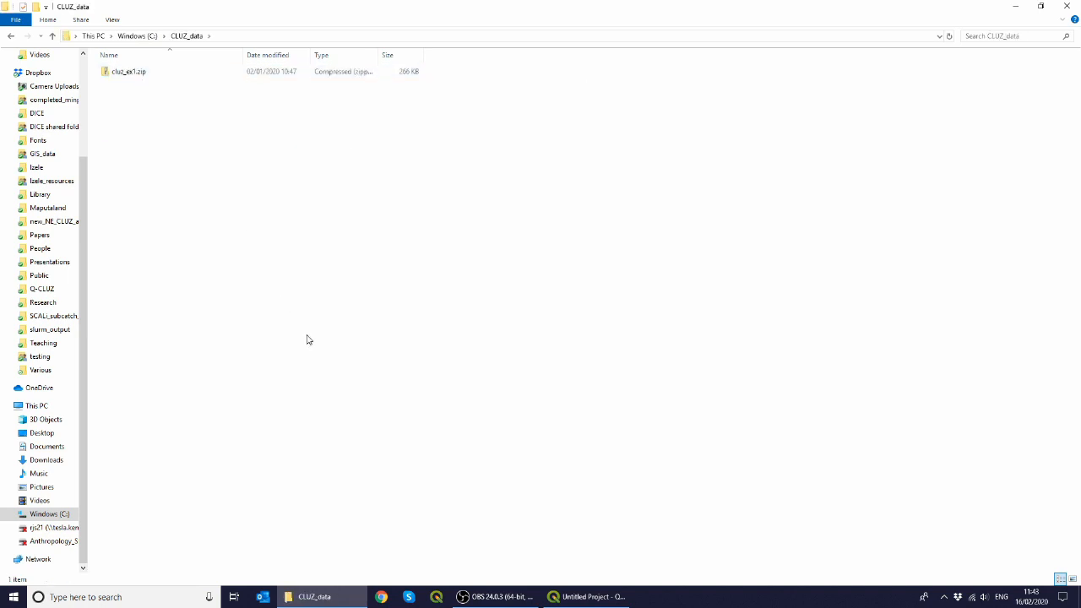
Step: Extract all contents of cluz_ex1.zip into the CLUZ_data folder
{"action": "right_click", "coordinate": [135, 74]}
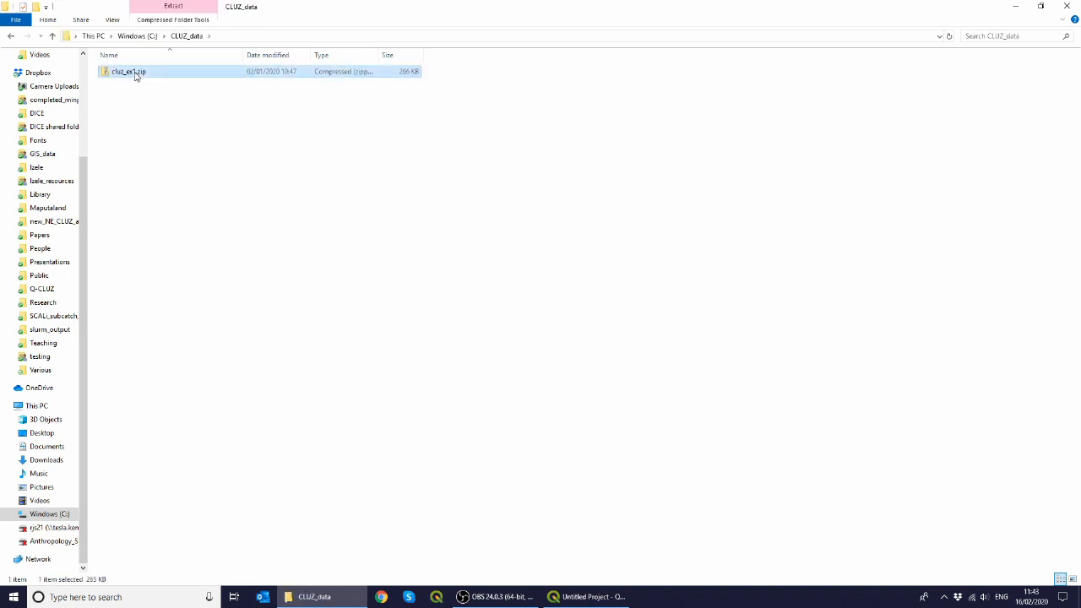
{"action": "left_click", "coordinate": [169, 109]}
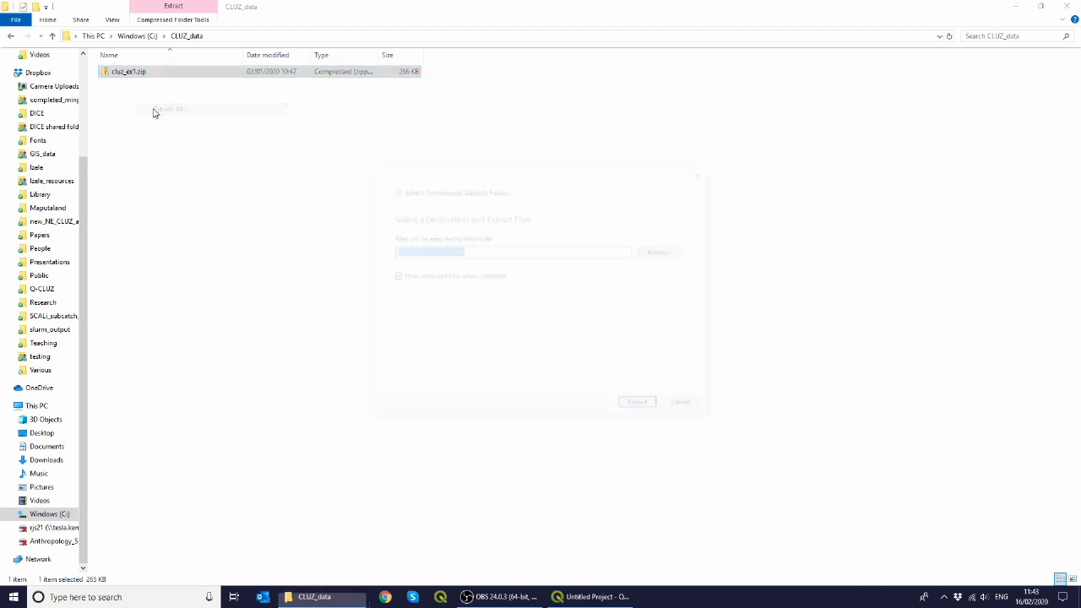
{"action": "left_click", "coordinate": [642, 407]}
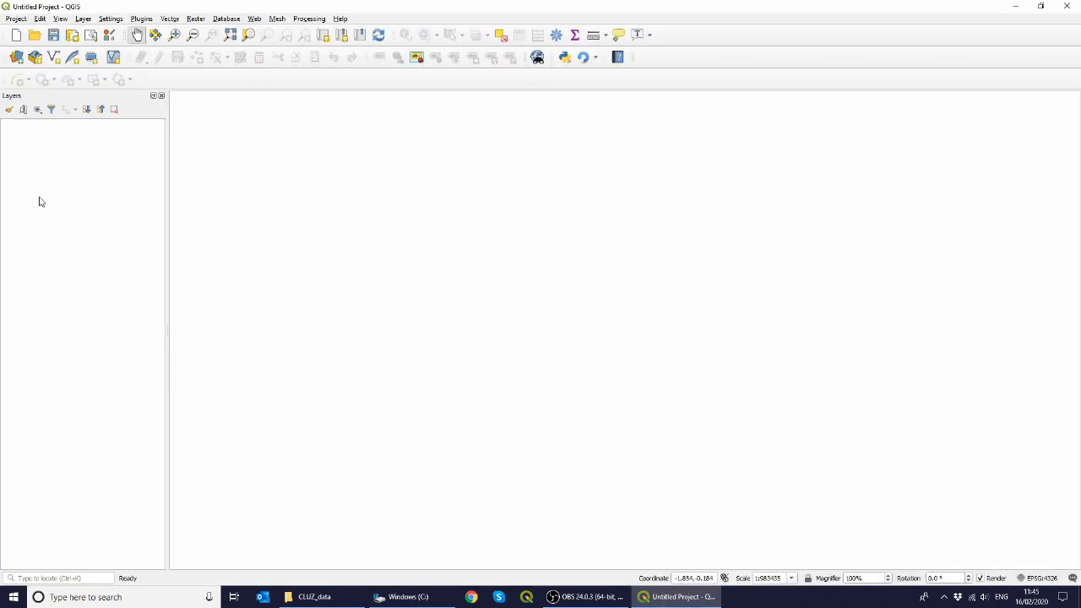
Step: Add planning units.shp from the cluz_ex1 folder to the map as a vector layer
{"action": "left_click", "coordinate": [17, 57]}
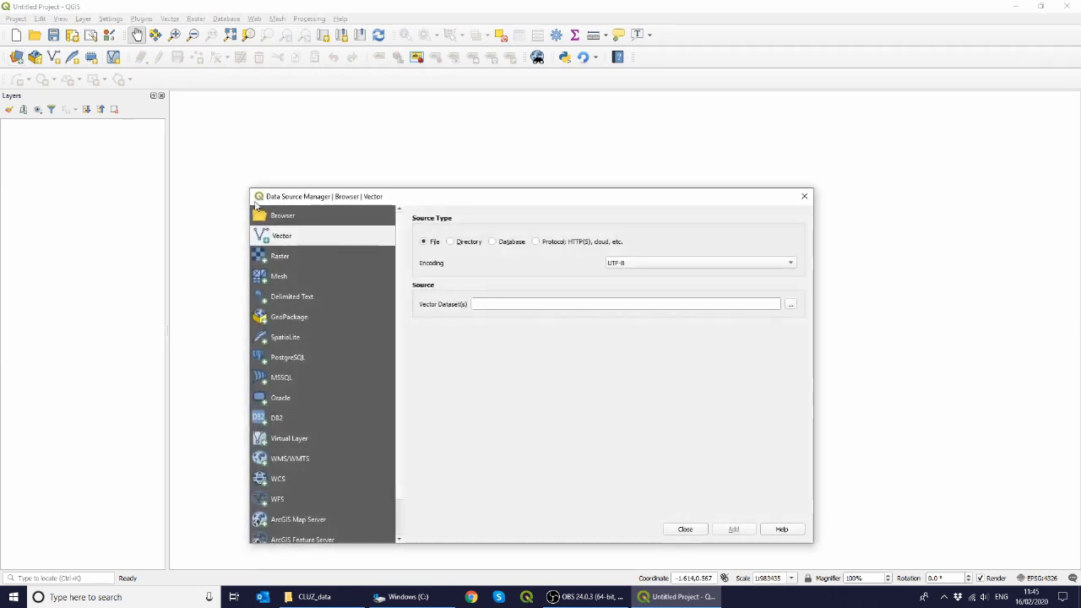
{"action": "left_click", "coordinate": [792, 305]}
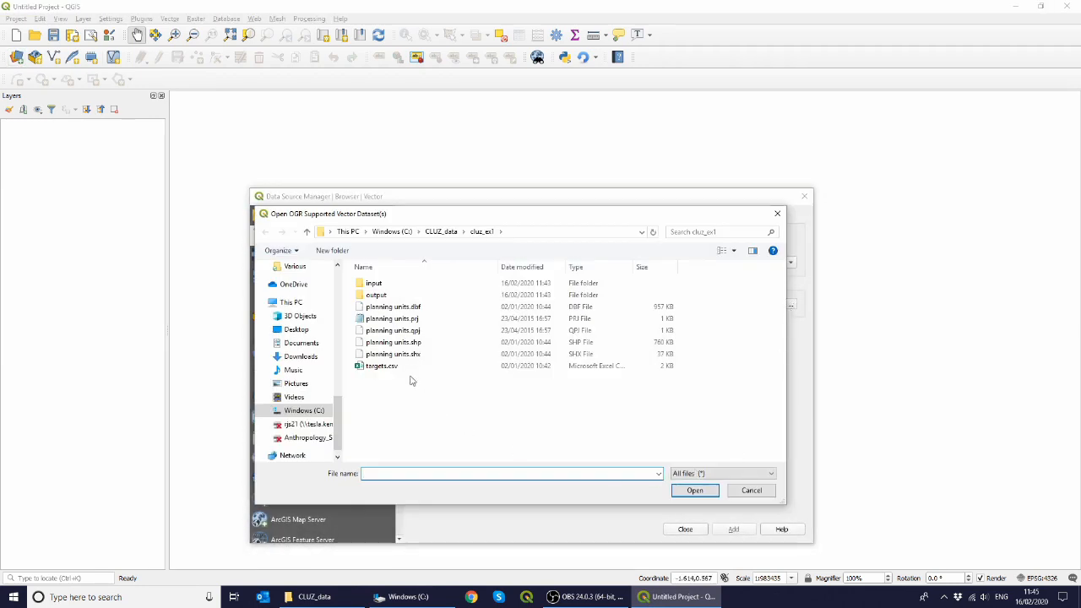
{"action": "double_click", "coordinate": [413, 342]}
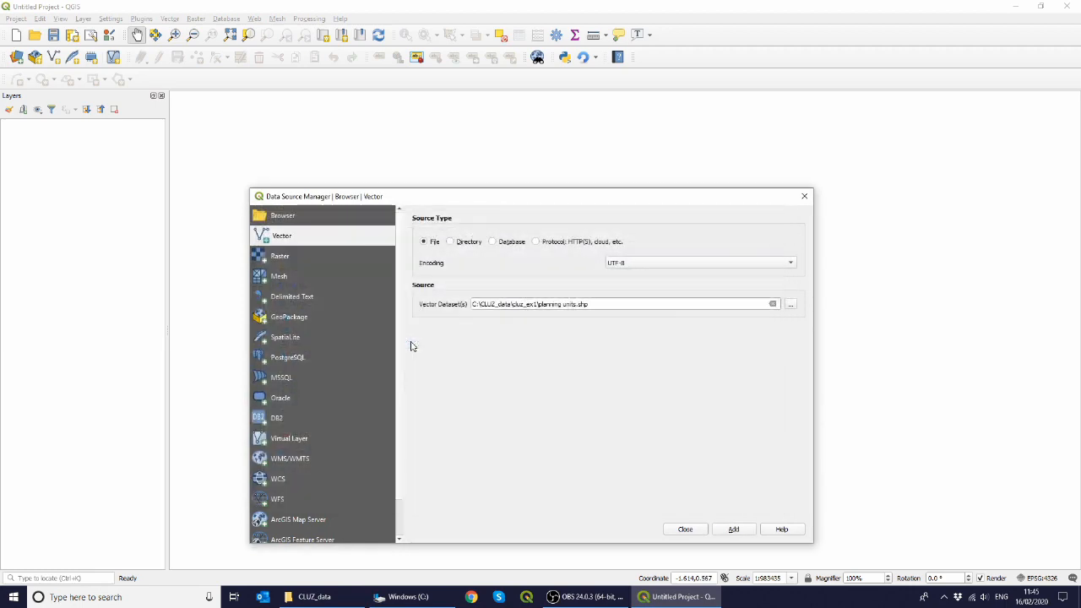
{"action": "left_click", "coordinate": [735, 529]}
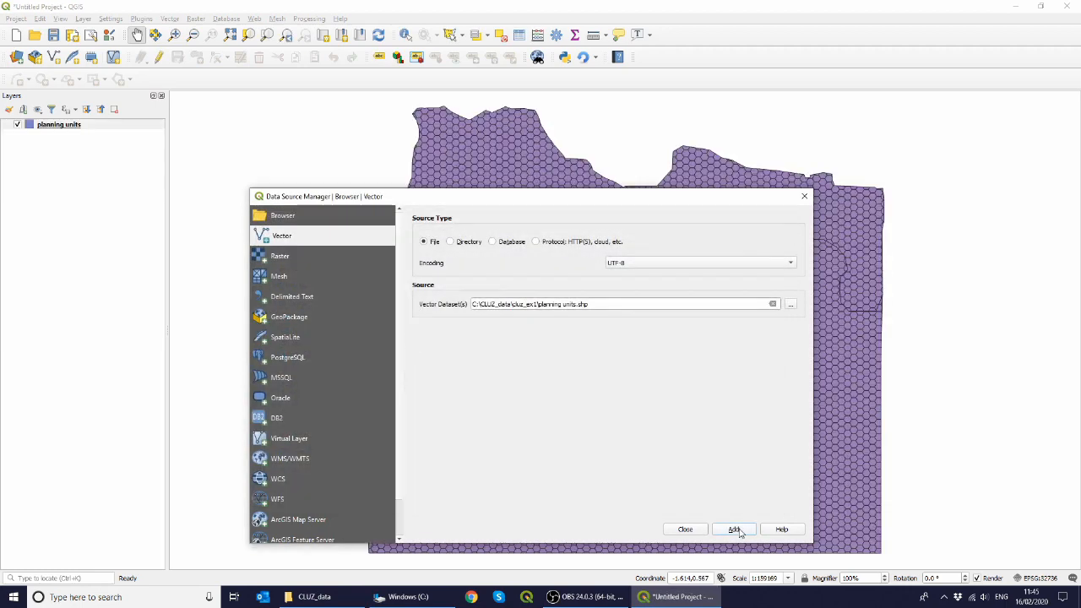
{"action": "left_click", "coordinate": [685, 530]}
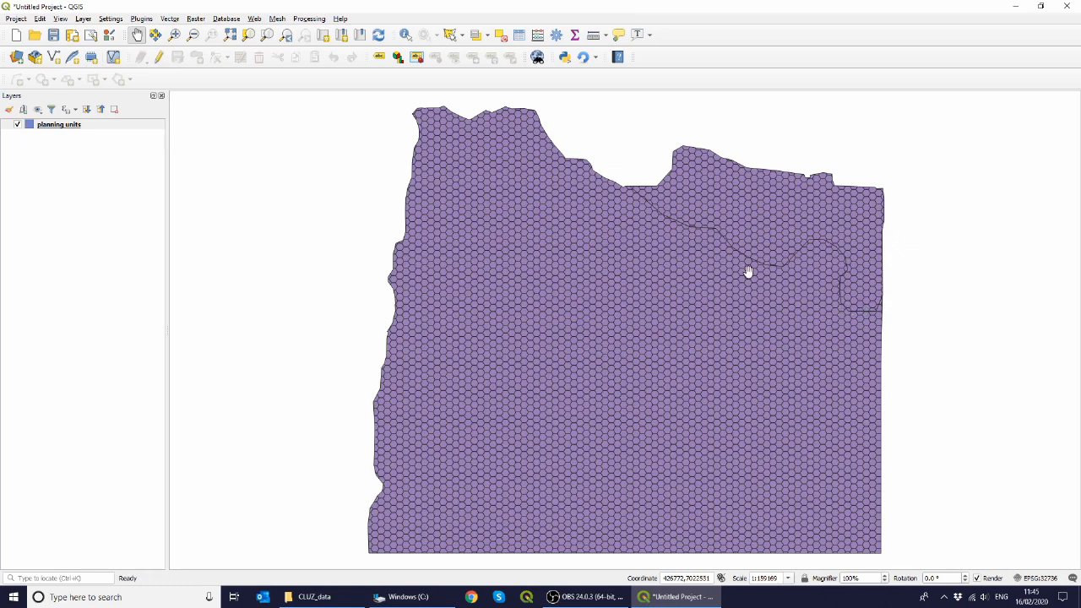
Step: Open the planning units layer's attribute table to review its fields, then close it
{"action": "right_click", "coordinate": [98, 124]}
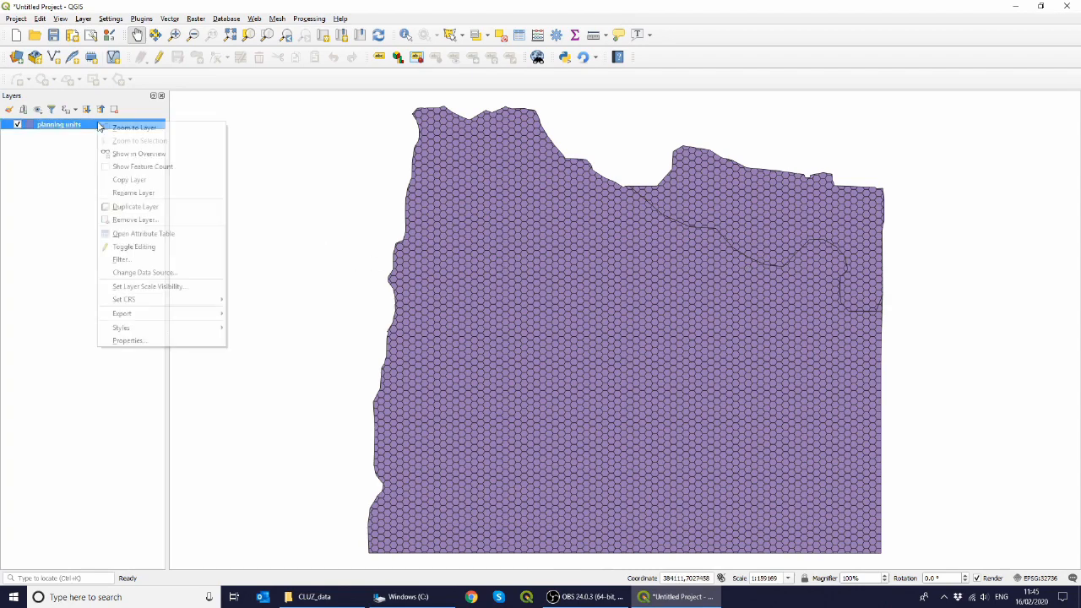
{"action": "left_click", "coordinate": [135, 233]}
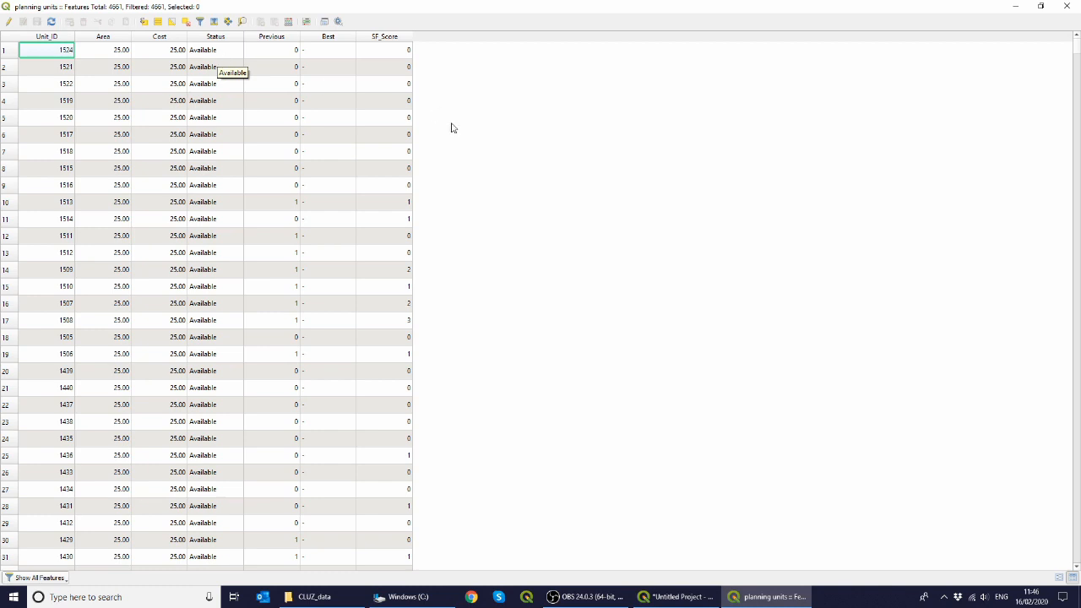
{"action": "left_click", "coordinate": [1067, 6]}
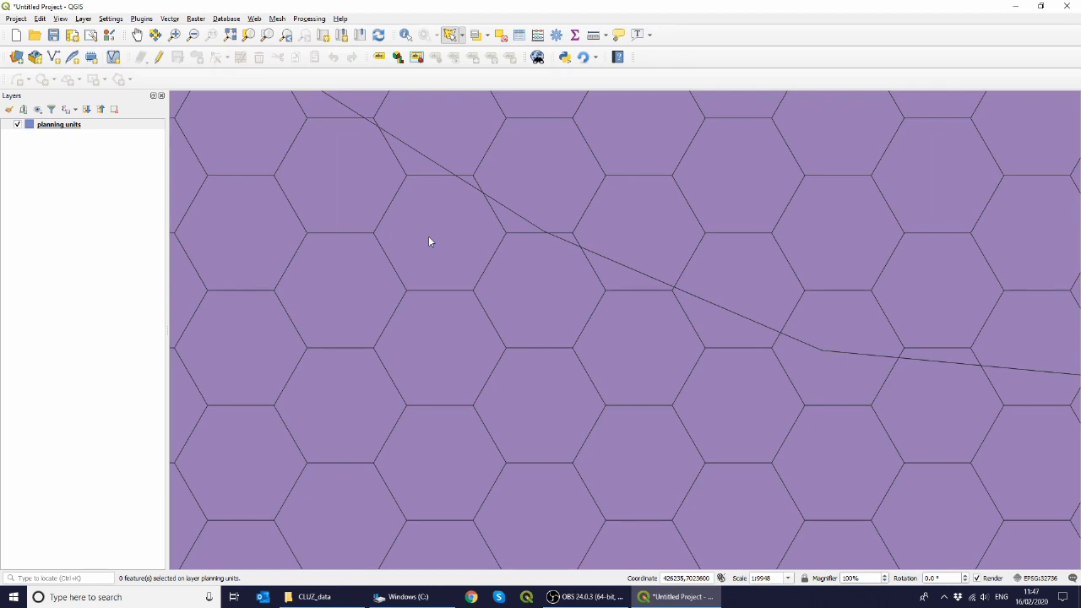
Step: Select a single hexagonal planning unit on the map with the select-by-click tool
{"action": "left_click", "coordinate": [462, 37]}
{"action": "left_click", "coordinate": [473, 50]}
{"action": "left_click", "coordinate": [550, 190]}
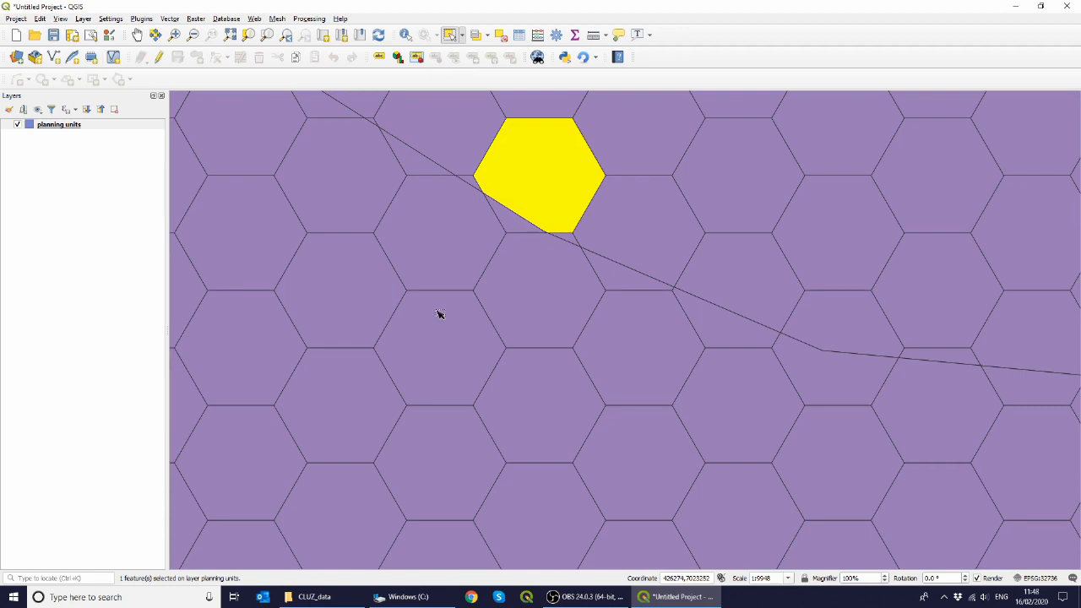
Step: Open the extracted cluz_ex1 folder and open targets.csv in the spreadsheet program
{"action": "left_click", "coordinate": [324, 600]}
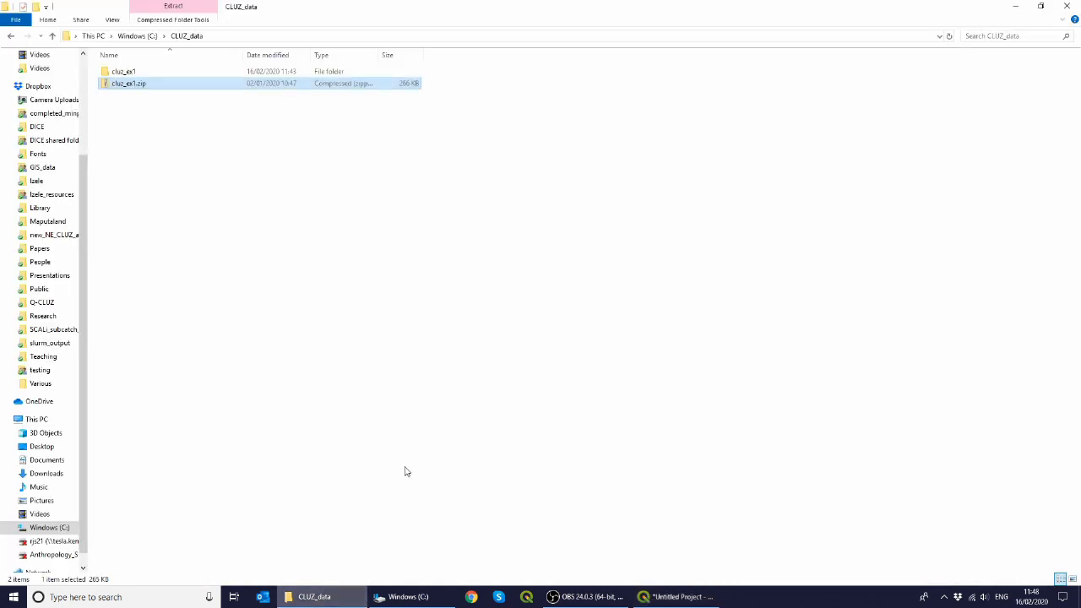
{"action": "key", "text": "Return"}
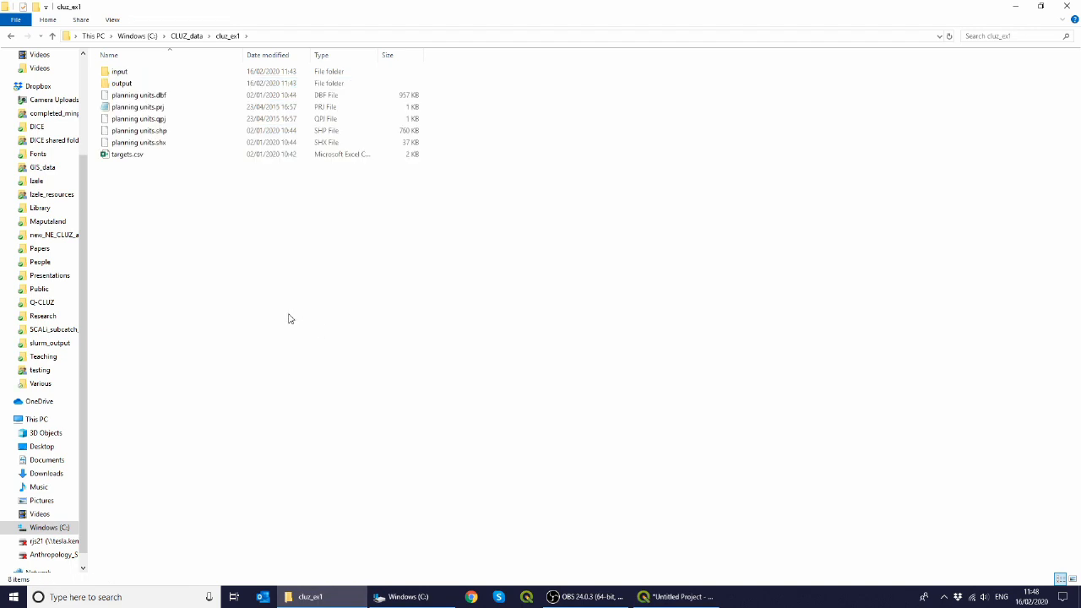
{"action": "left_click", "coordinate": [151, 156]}
{"action": "double_click", "coordinate": [153, 157]}
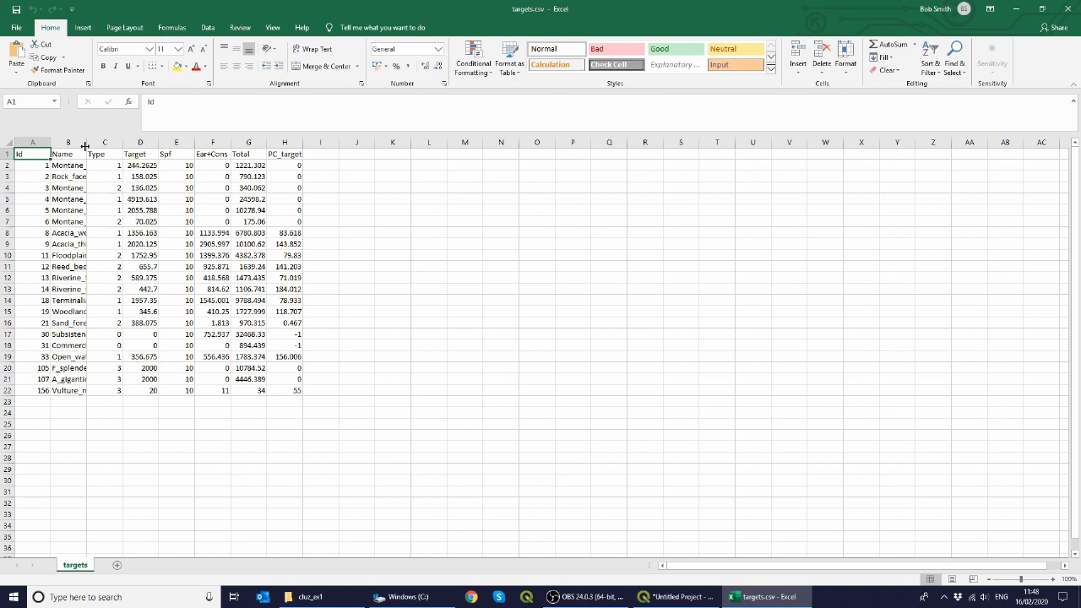
Step: Examine the Id, Name and Target columns of targets.csv, then close it without saving
{"action": "left_click_drag", "start_coordinate": [86, 142], "coordinate": [191, 138]}
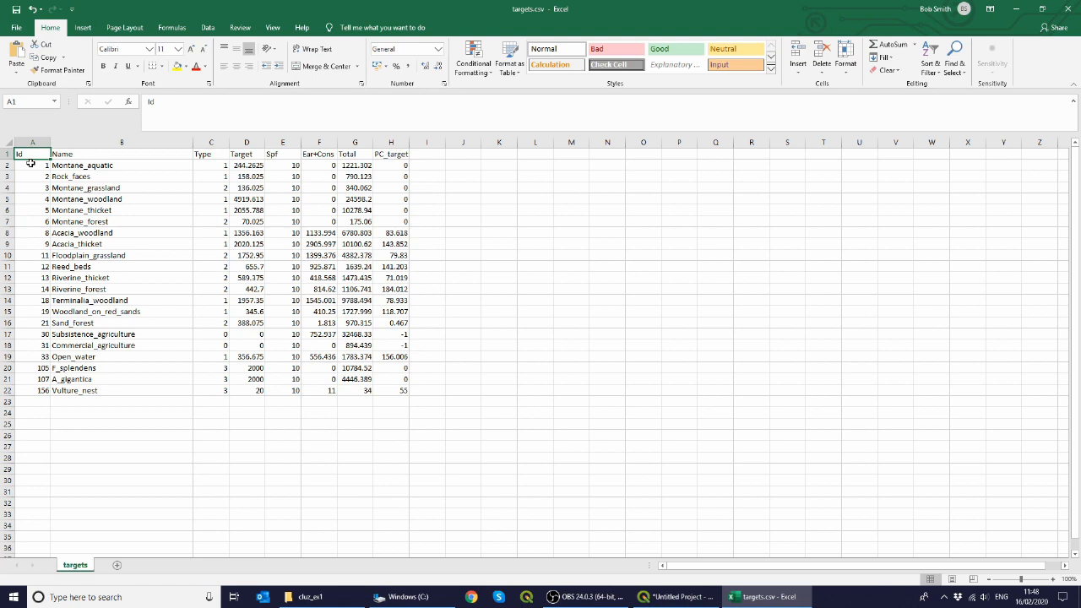
{"action": "left_click_drag", "start_coordinate": [31, 164], "coordinate": [29, 390]}
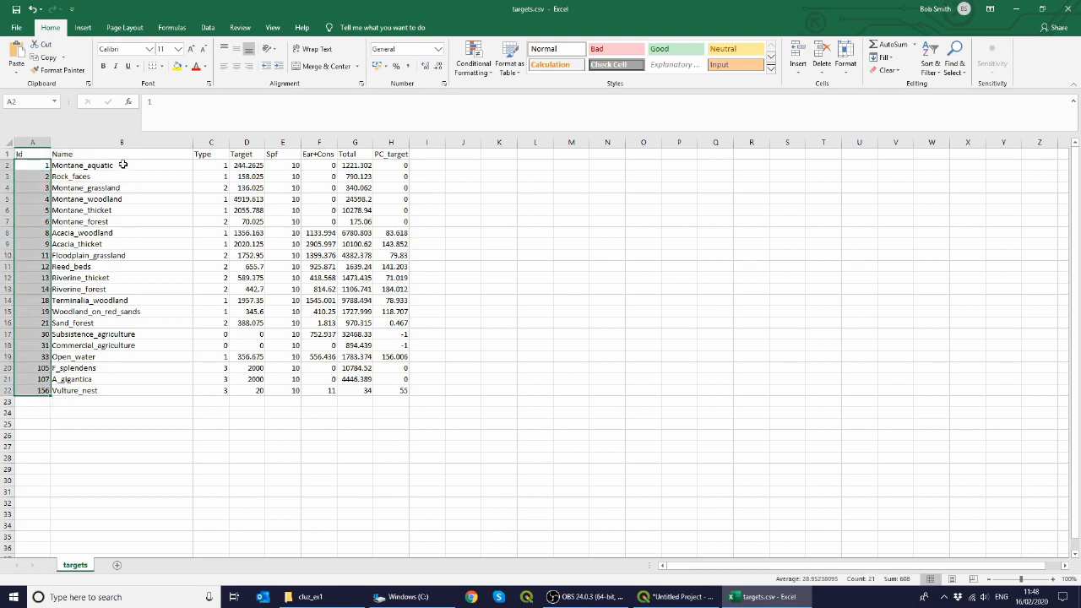
{"action": "left_click_drag", "start_coordinate": [122, 165], "coordinate": [121, 390]}
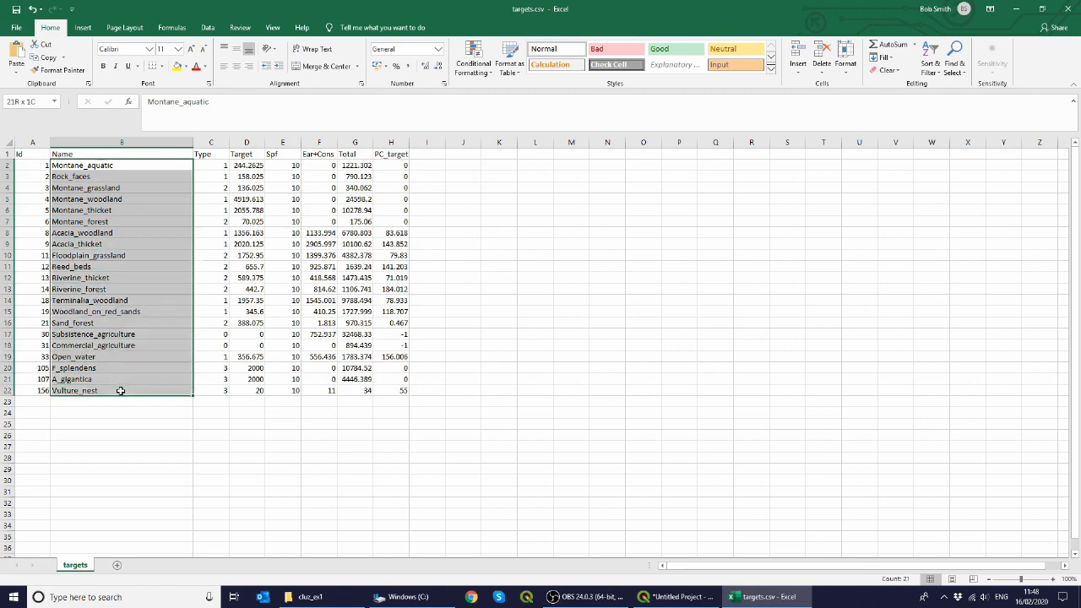
{"action": "left_click_drag", "start_coordinate": [245, 164], "coordinate": [250, 388]}
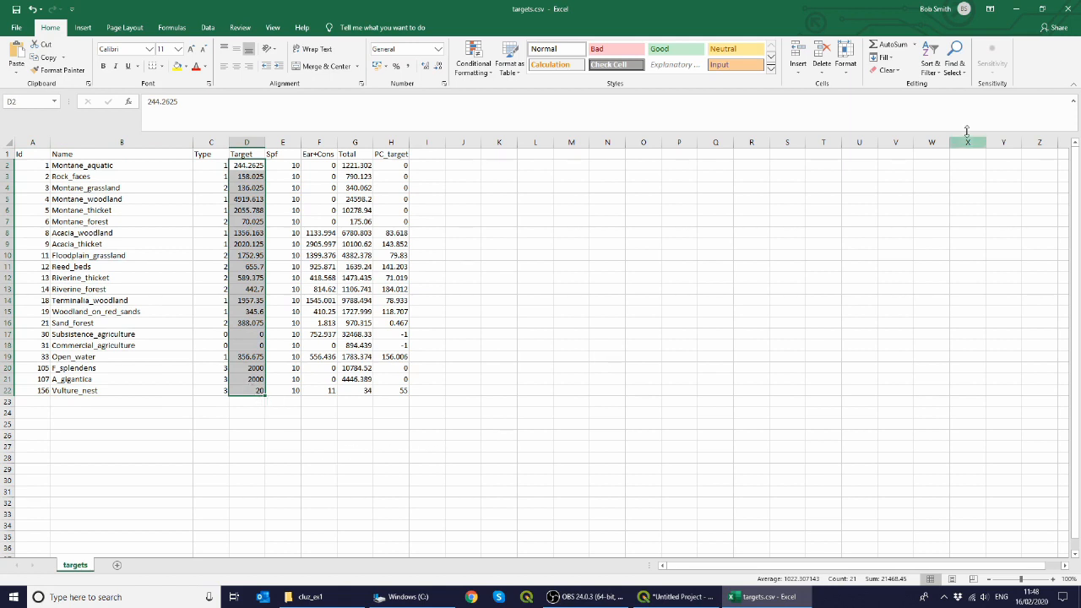
{"action": "left_click", "coordinate": [1074, 6]}
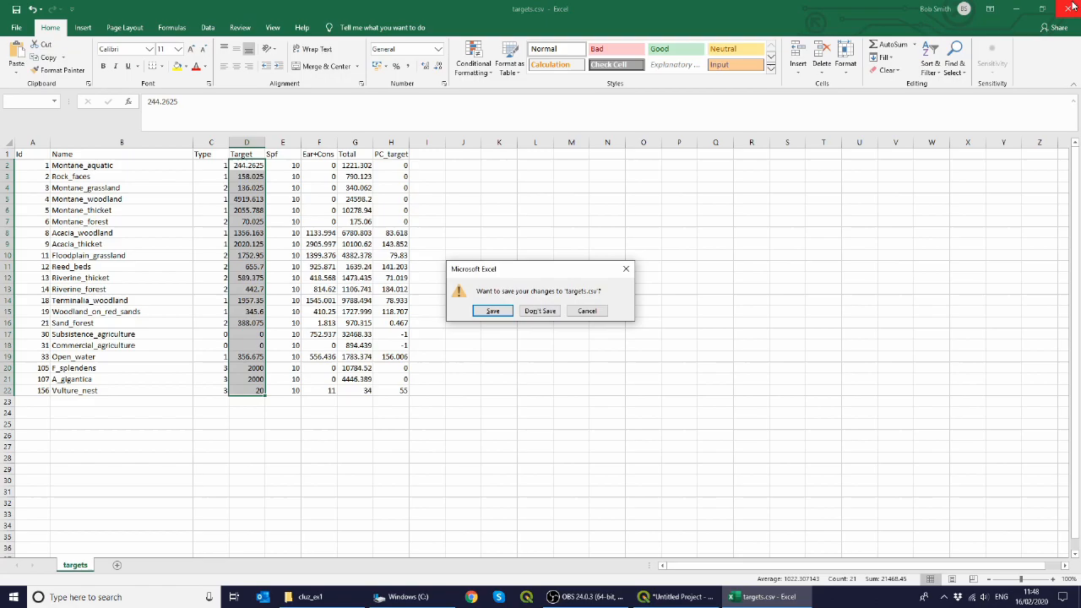
{"action": "left_click", "coordinate": [541, 311]}
Step: Open puvspr2.dat from the input folder to examine its species, pu and amount records, then close it
{"action": "double_click", "coordinate": [120, 72]}
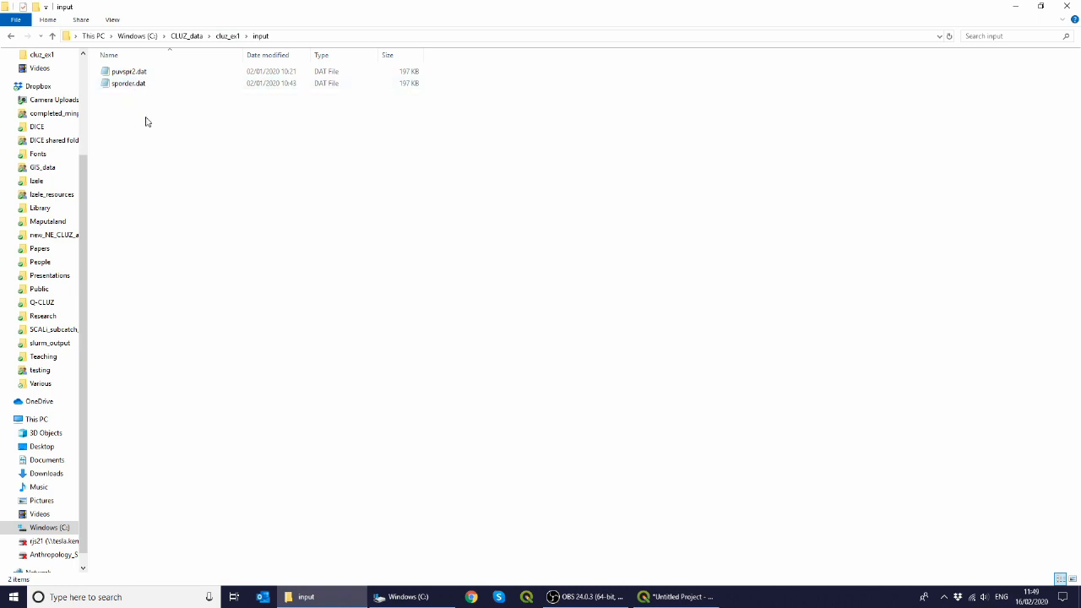
{"action": "double_click", "coordinate": [157, 73]}
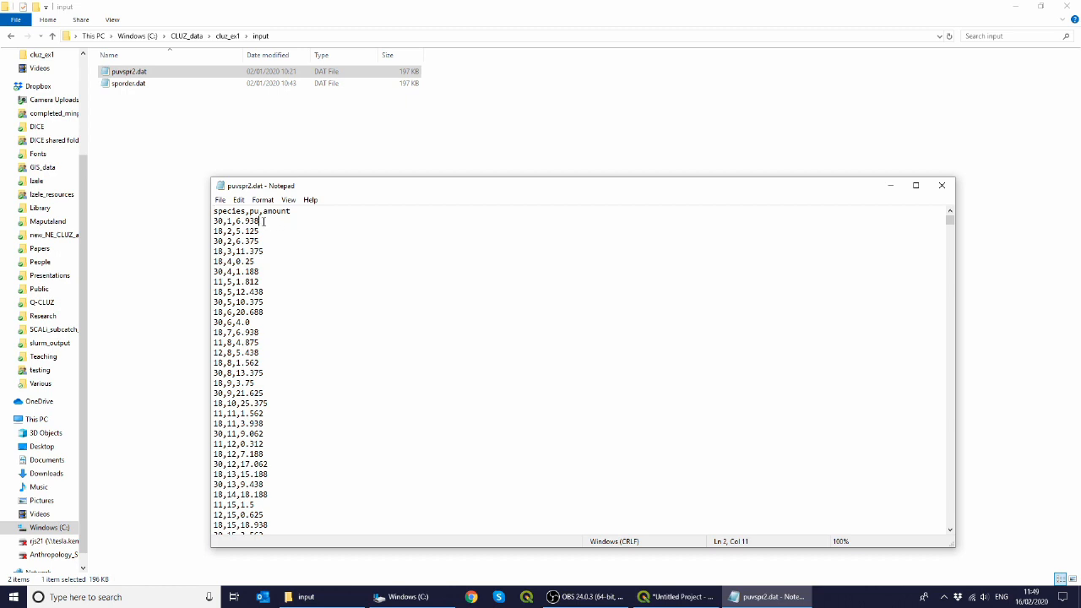
{"action": "left_click_drag", "start_coordinate": [262, 221], "coordinate": [213, 221]}
{"action": "left_click", "coordinate": [934, 188]}
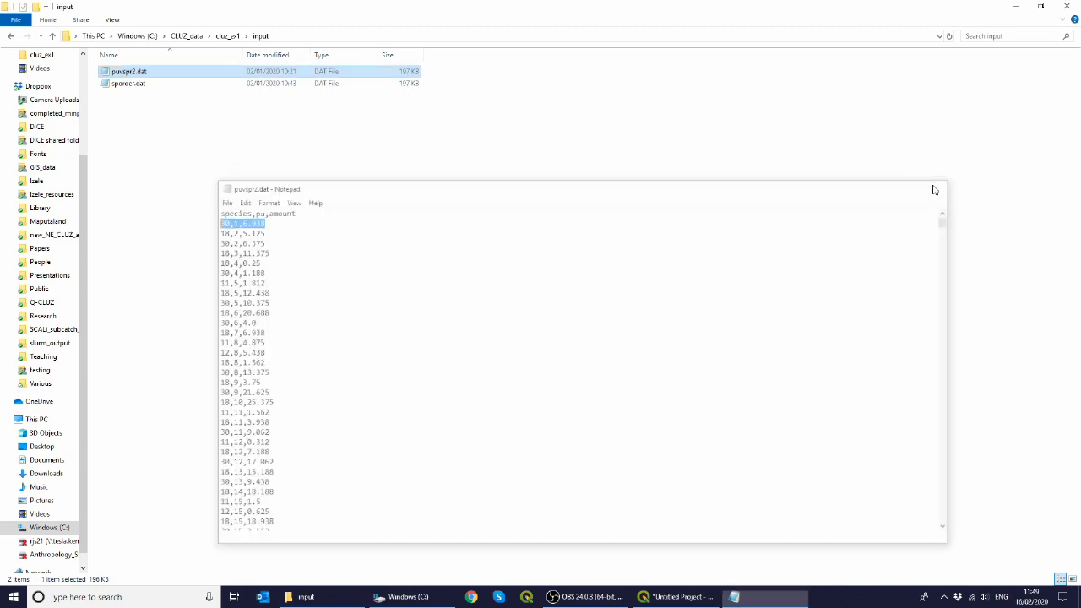
Step: Open sporder.dat from the input folder and examine its species, pu and amount records
{"action": "left_click", "coordinate": [139, 91], "text": "shift"}
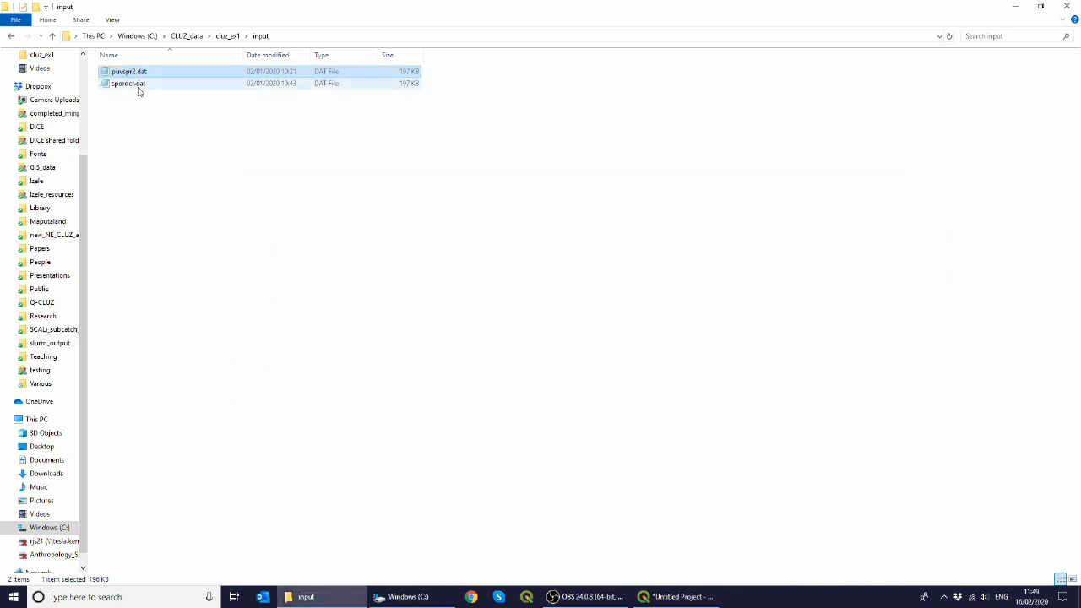
{"action": "double_click", "coordinate": [139, 90]}
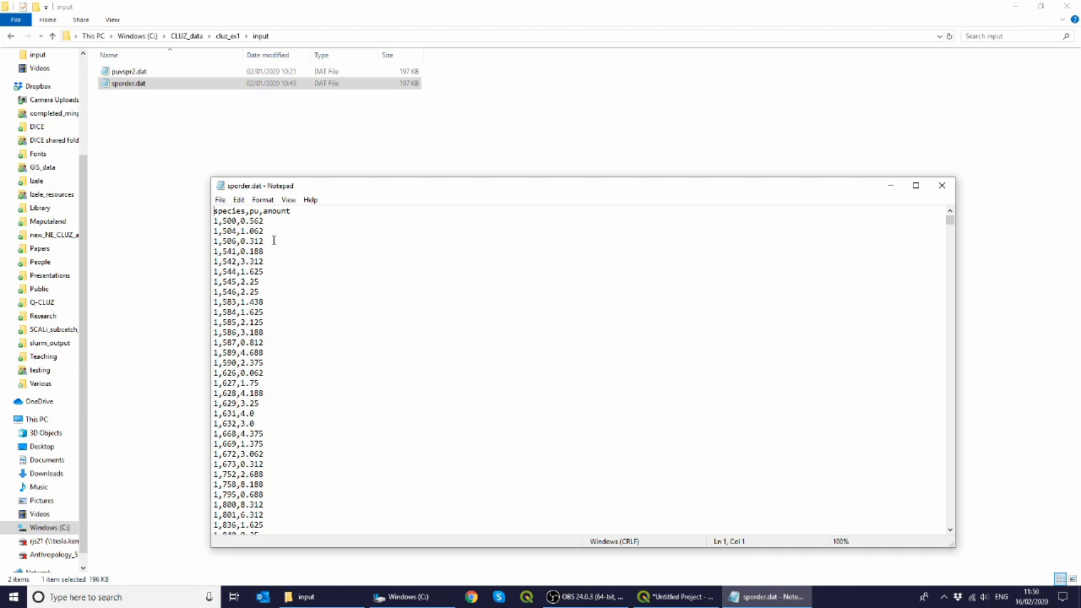
{"action": "left_click_drag", "start_coordinate": [215, 221], "coordinate": [244, 402]}
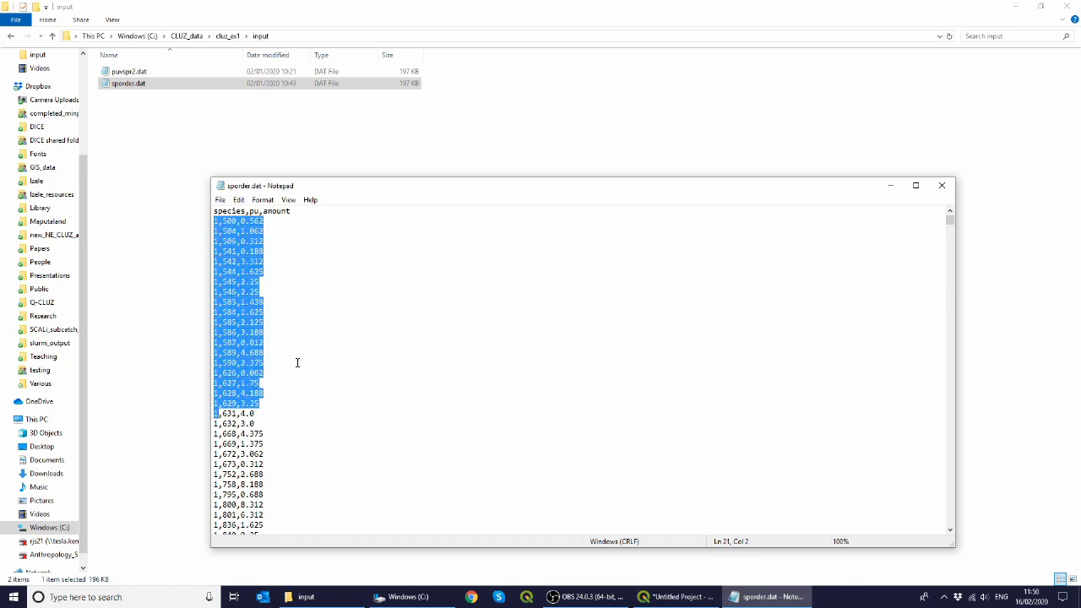
{"action": "left_click", "coordinate": [297, 363]}
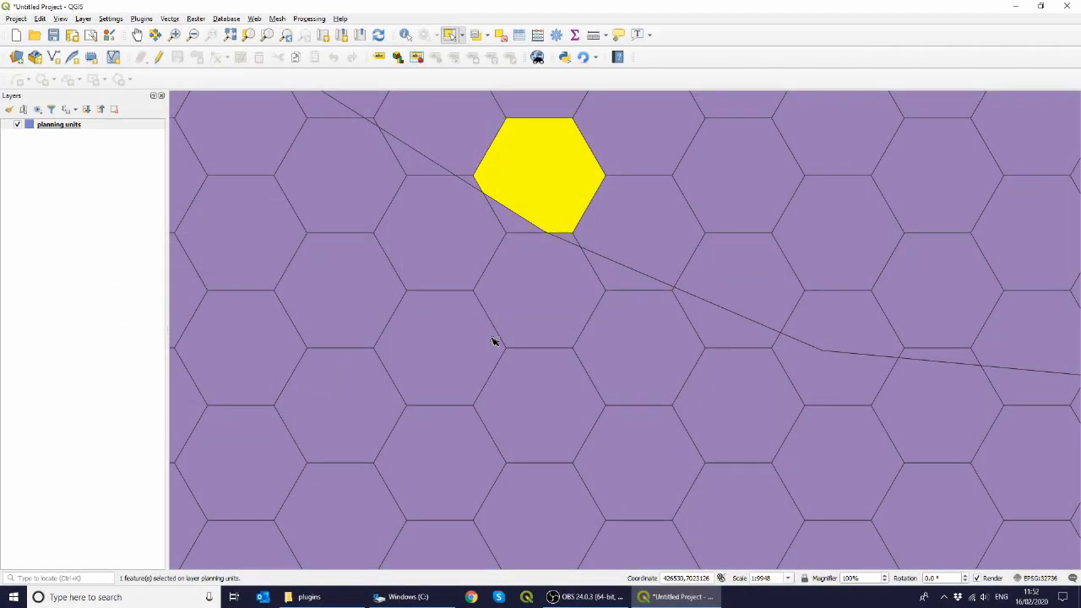
Step: Remove the planning units layer from the project
{"action": "left_click", "coordinate": [115, 127]}
{"action": "right_click", "coordinate": [115, 127]}
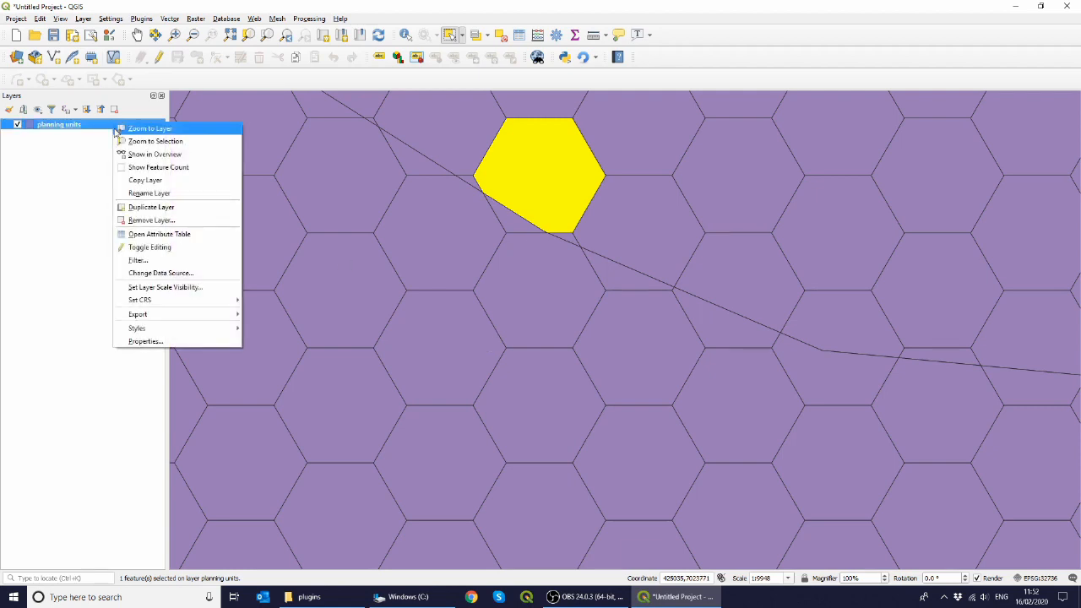
{"action": "left_click", "coordinate": [155, 226]}
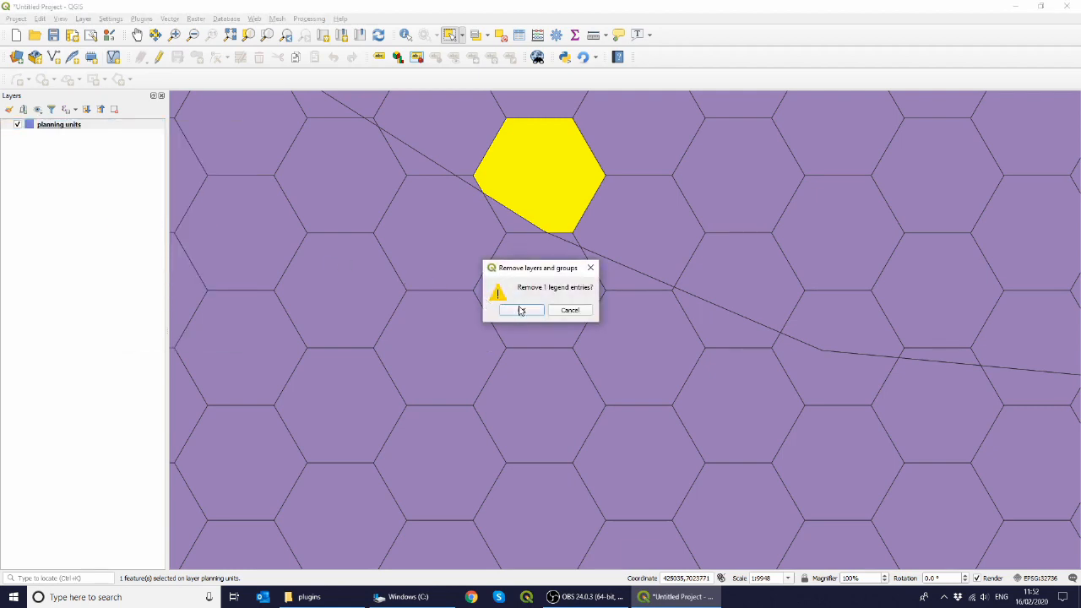
{"action": "left_click", "coordinate": [521, 309]}
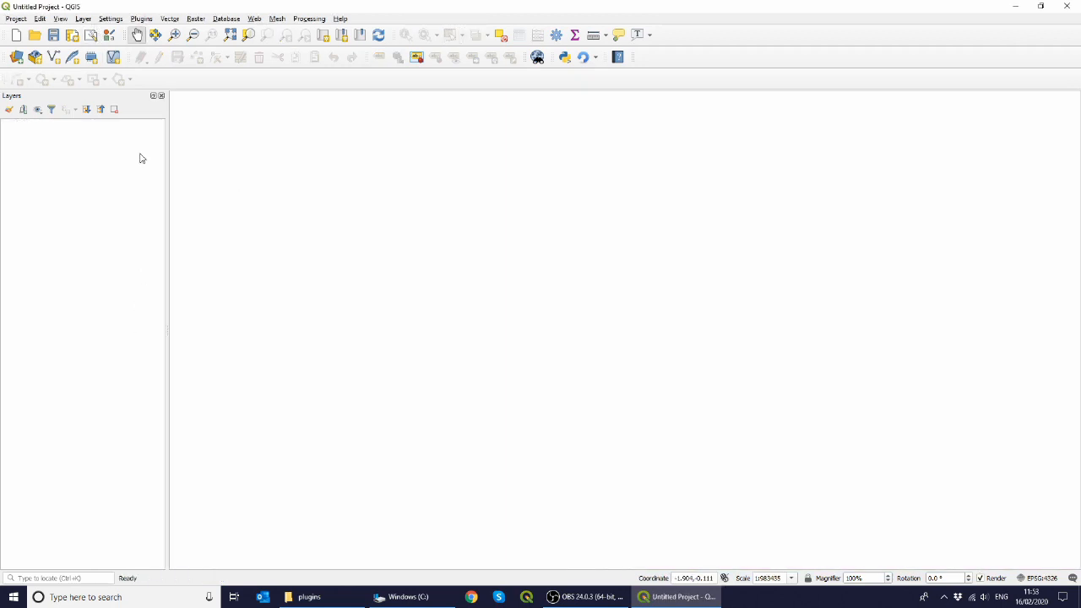
Step: Search the plugin manager for cluz and install the CLUZ3 plugin
{"action": "left_click", "coordinate": [143, 23]}
{"action": "left_click", "coordinate": [147, 31]}
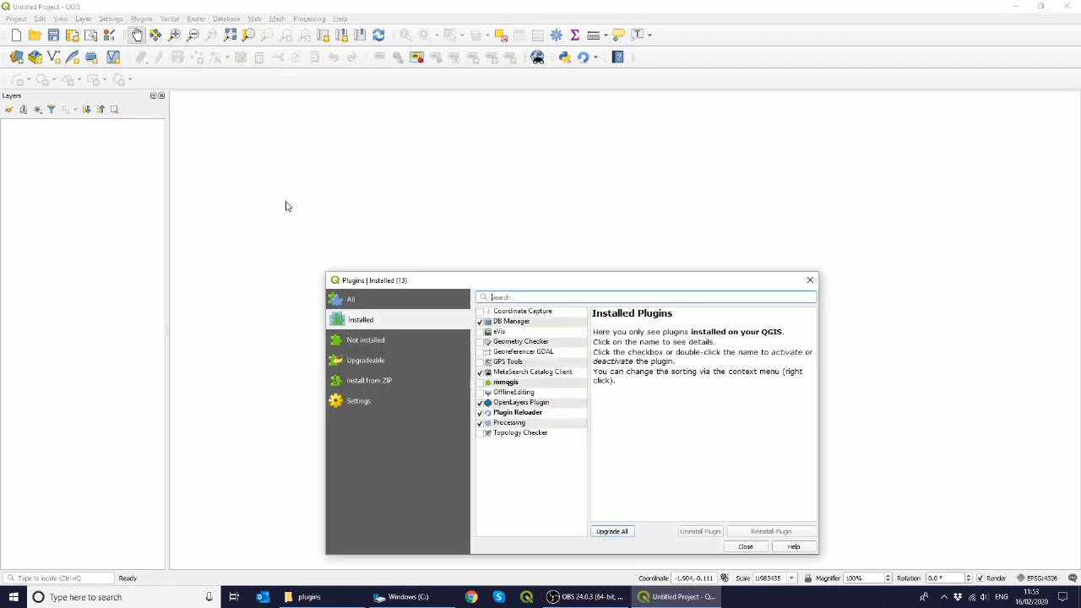
{"action": "type", "text": "duz"}
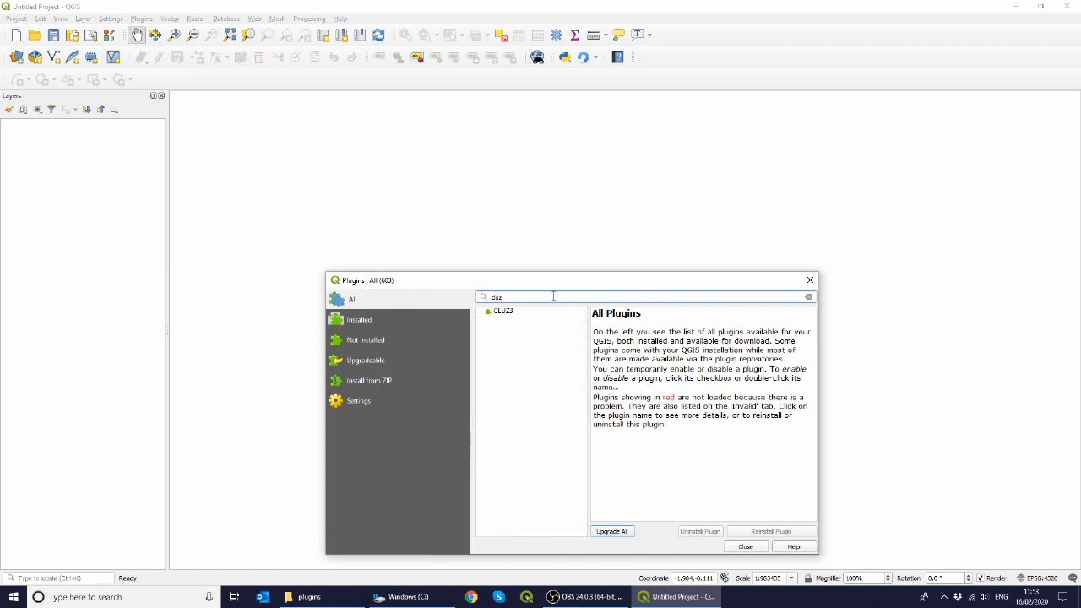
{"action": "left_click", "coordinate": [504, 313]}
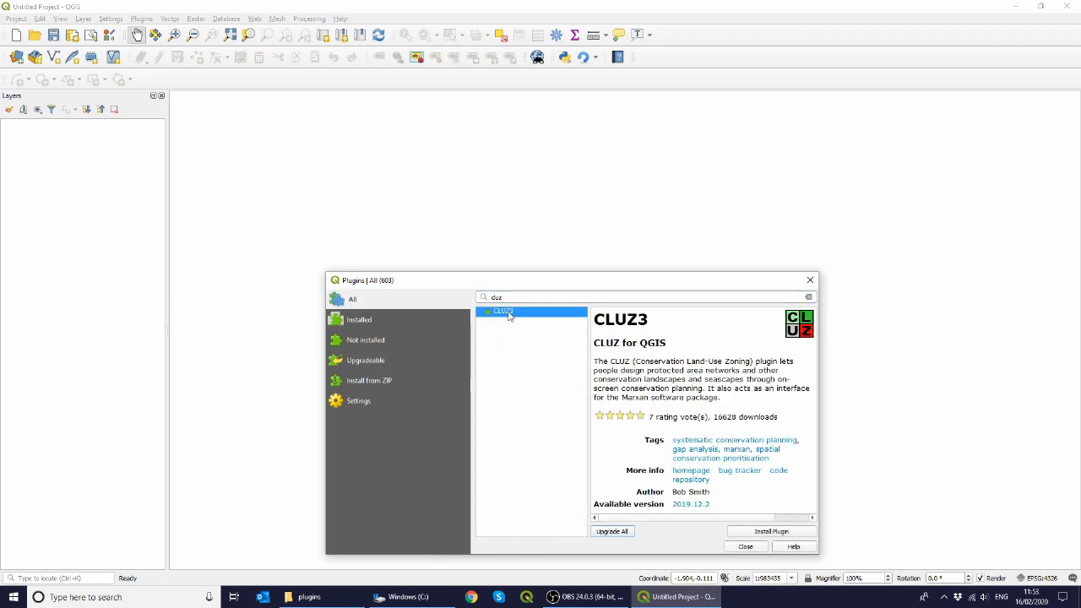
{"action": "left_click", "coordinate": [758, 532]}
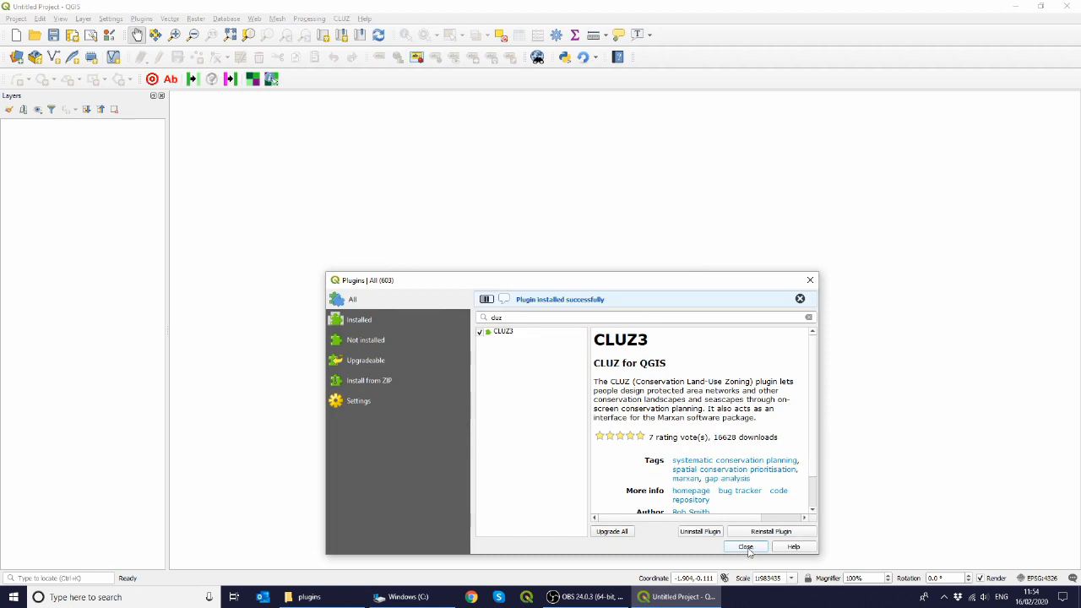
{"action": "left_click", "coordinate": [745, 548]}
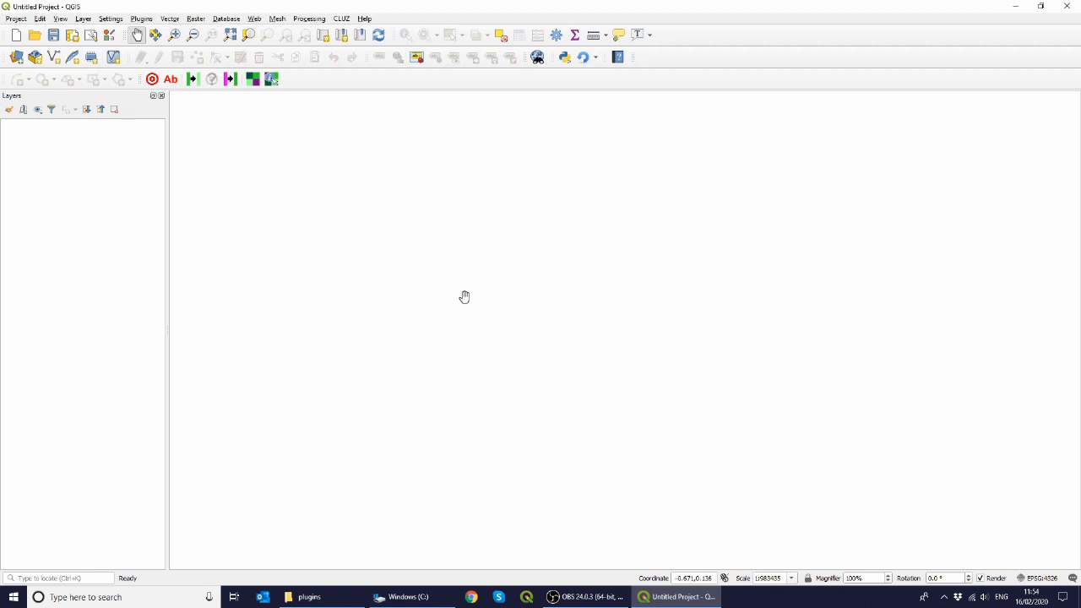
{"action": "left_click", "coordinate": [342, 19]}
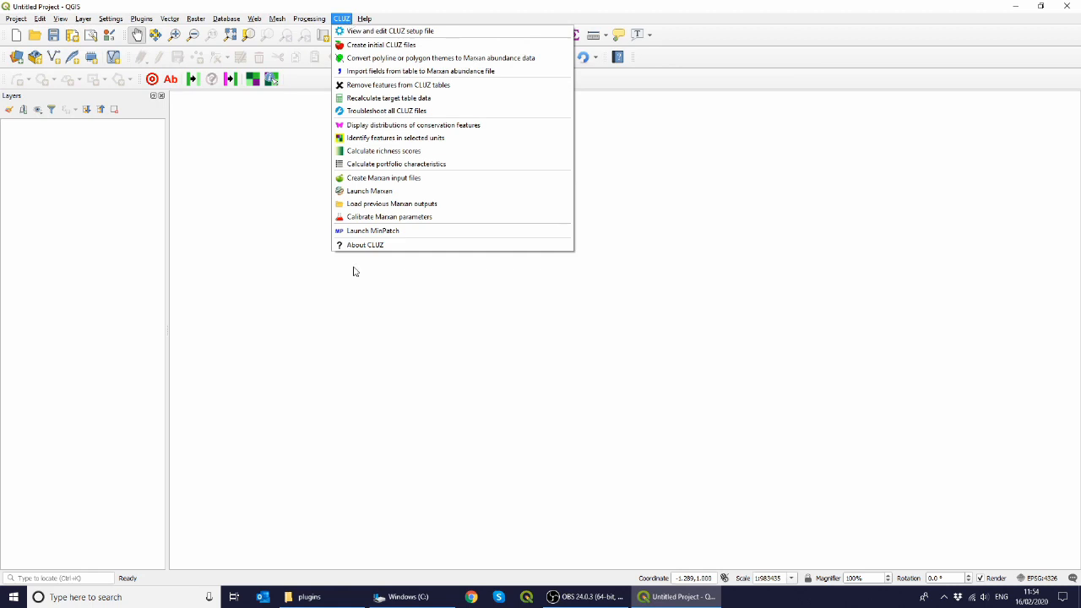
{"action": "left_click", "coordinate": [305, 82]}
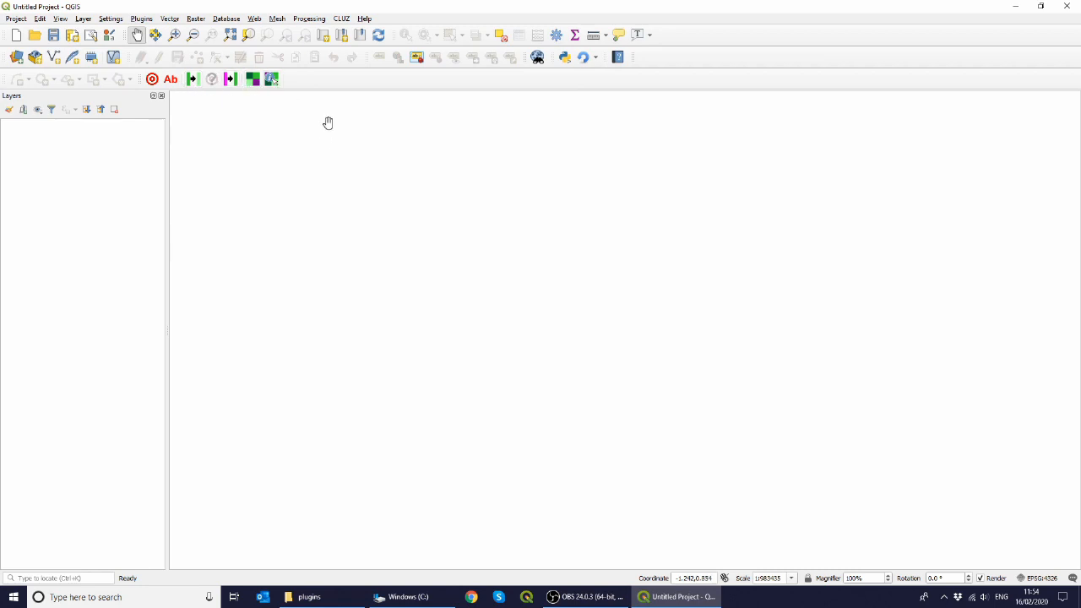
Step: Open the CLUZ setup file settings and set the Marxan location to Marxan_x64.exe in C:\Marxan
{"action": "left_click", "coordinate": [342, 18]}
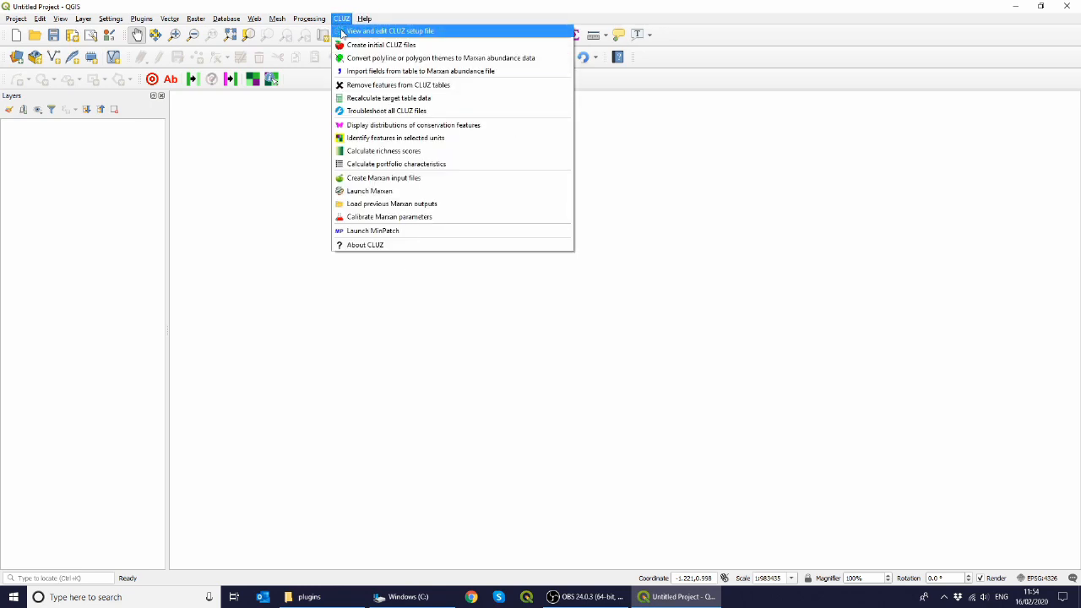
{"action": "left_click", "coordinate": [342, 33]}
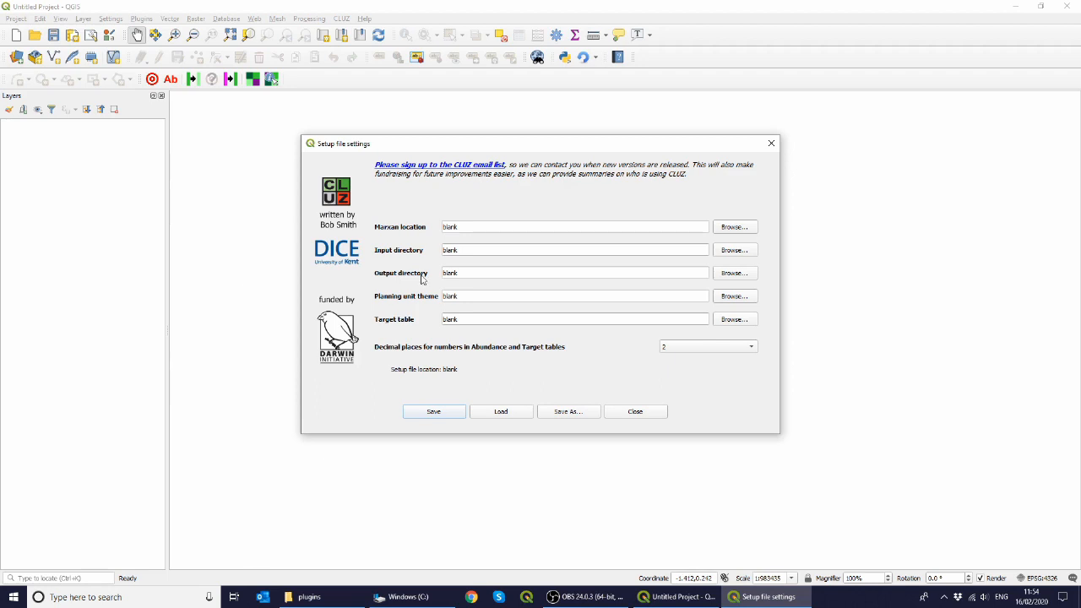
{"action": "left_click", "coordinate": [731, 228]}
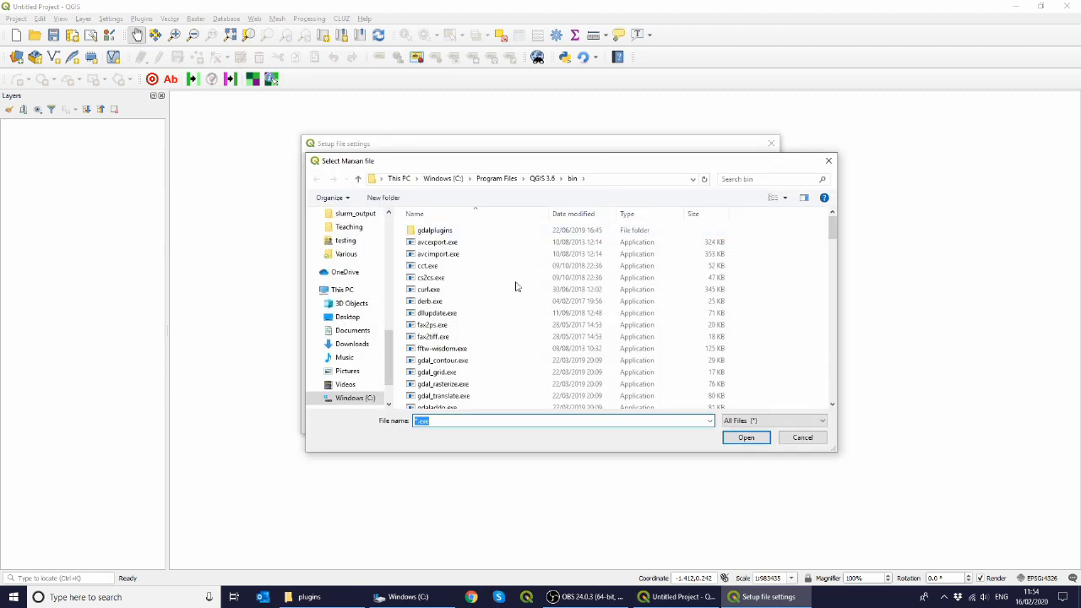
{"action": "left_click", "coordinate": [355, 398]}
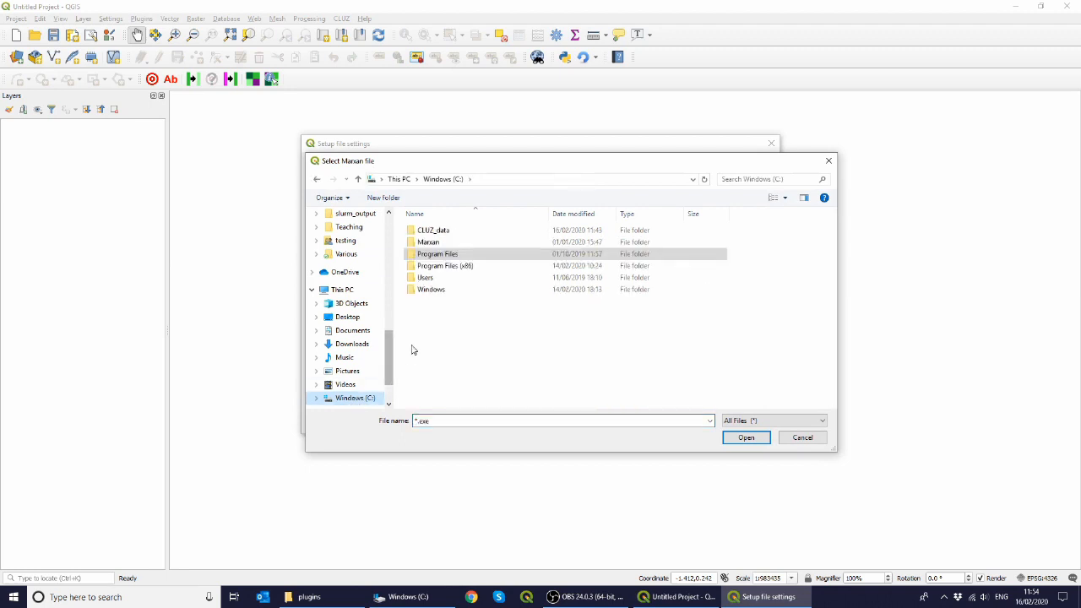
{"action": "double_click", "coordinate": [429, 243]}
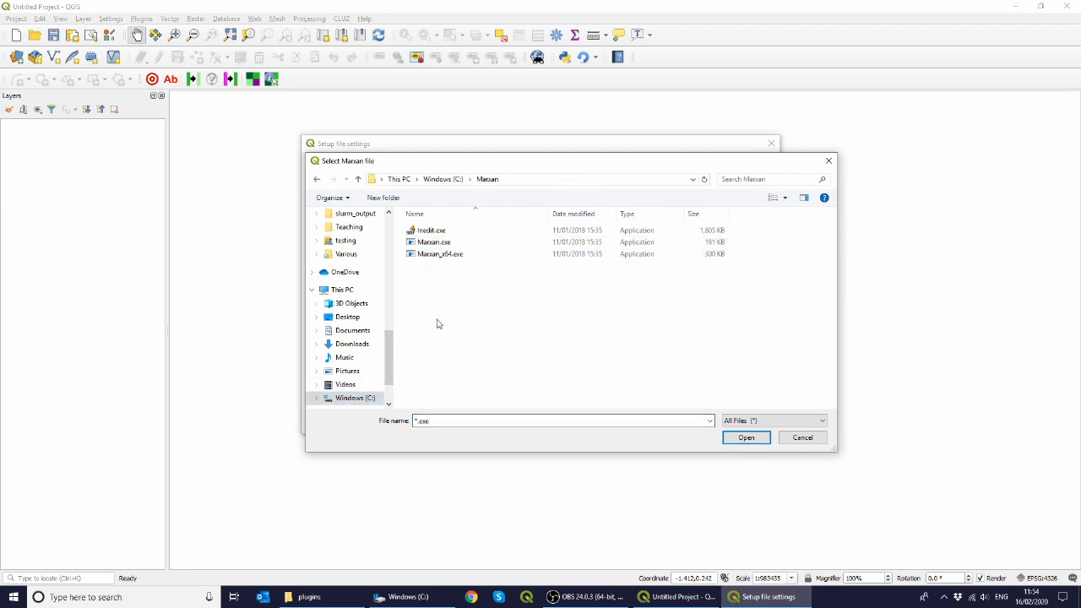
{"action": "double_click", "coordinate": [431, 259]}
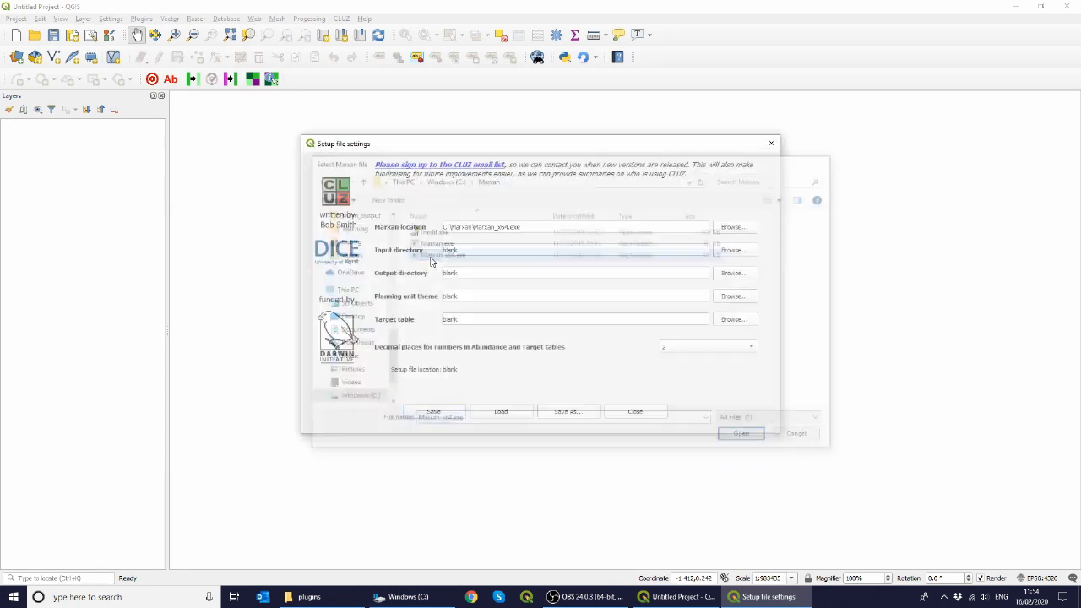
Step: Set the input directory to the input folder in C:\CLUZ_data\cluz_ex1
{"action": "left_click", "coordinate": [733, 251]}
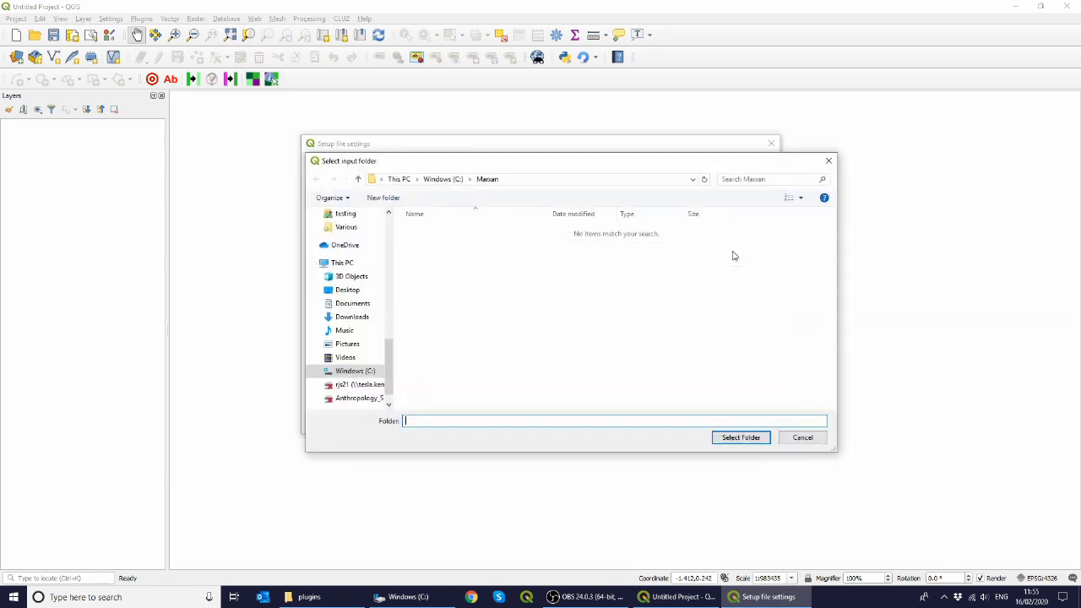
{"action": "left_click", "coordinate": [368, 372]}
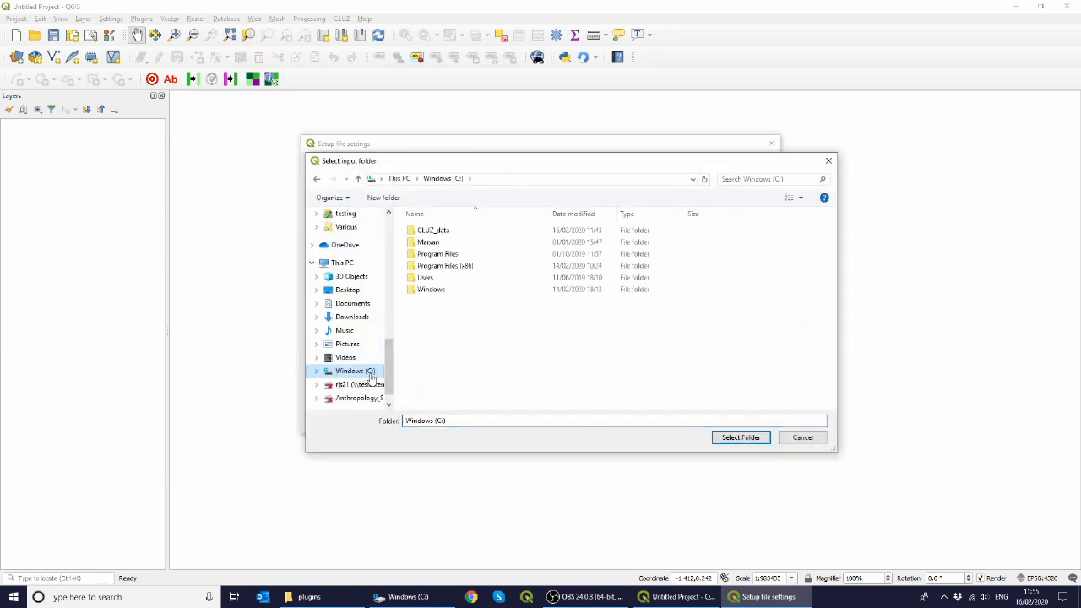
{"action": "double_click", "coordinate": [460, 232]}
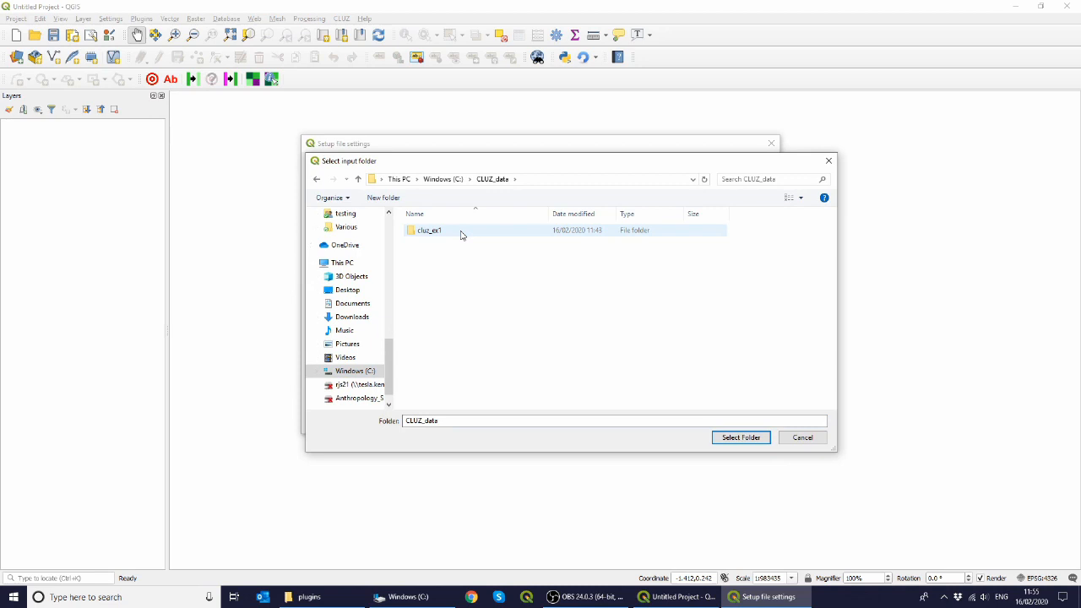
{"action": "double_click", "coordinate": [460, 233]}
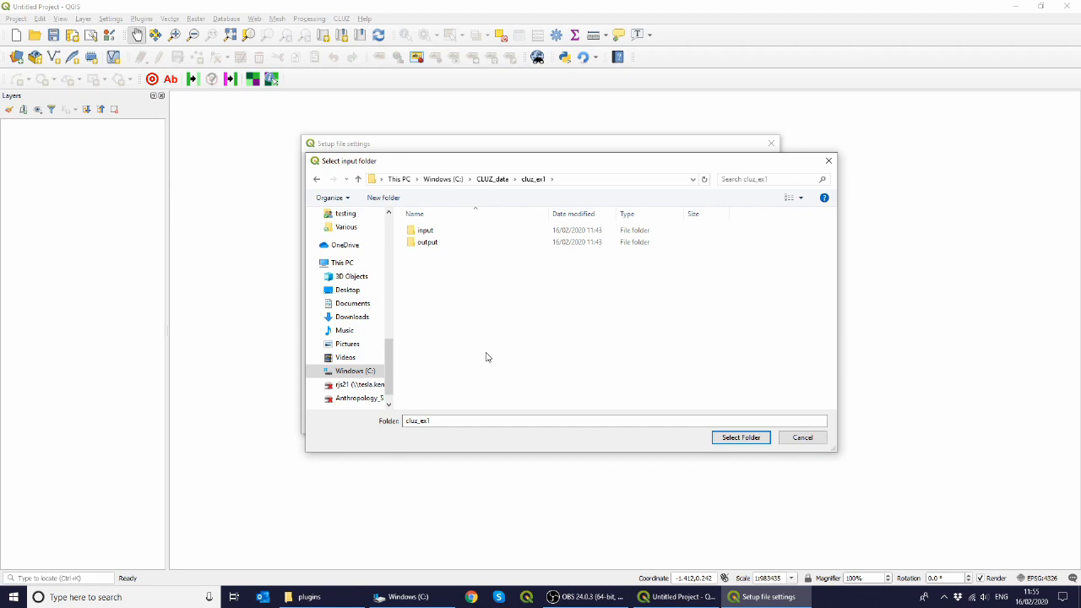
{"action": "left_click", "coordinate": [424, 233]}
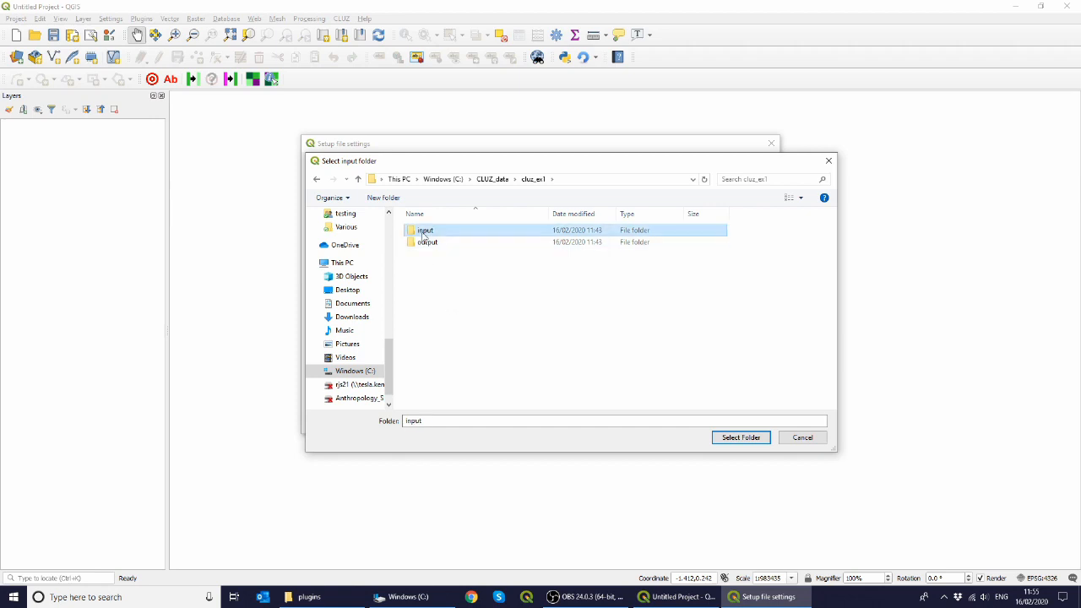
{"action": "left_click", "coordinate": [739, 438]}
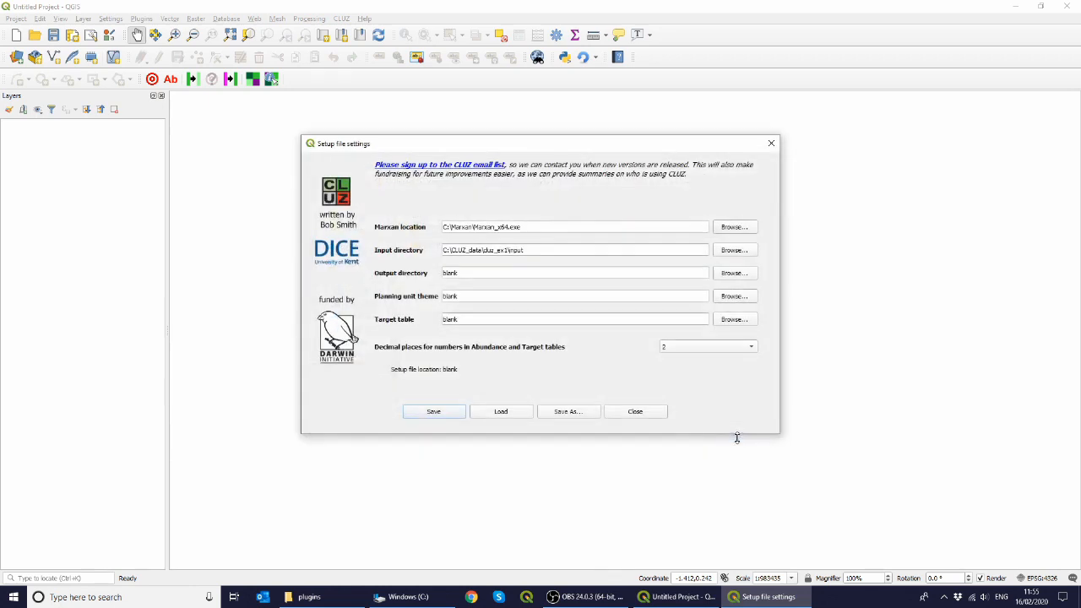
Step: Set the output directory to the output folder in C:\CLUZ_data\cluz_ex1
{"action": "left_click", "coordinate": [744, 273]}
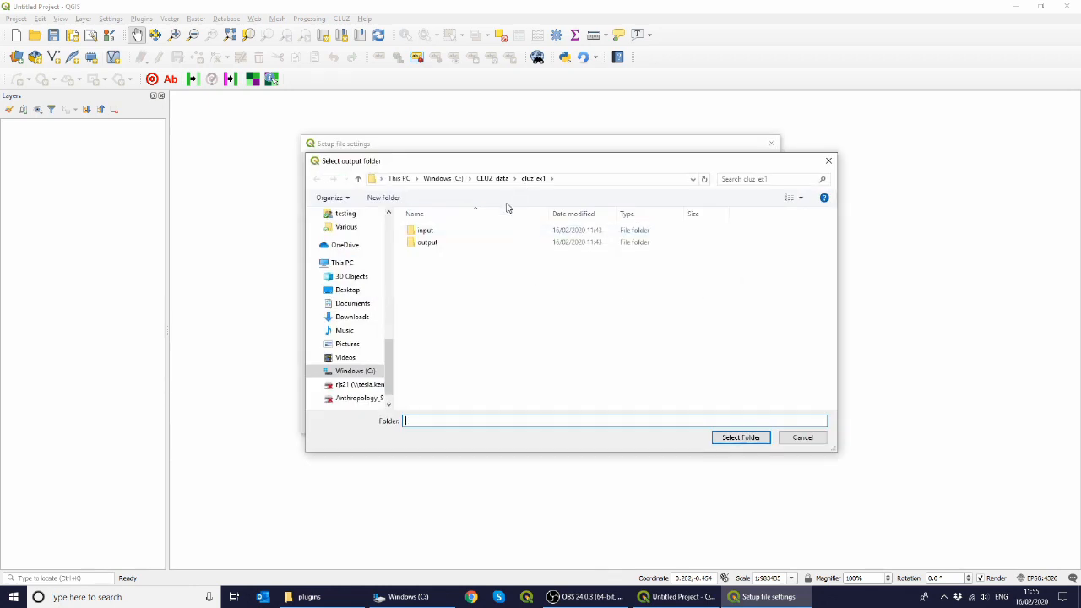
{"action": "left_click", "coordinate": [451, 245]}
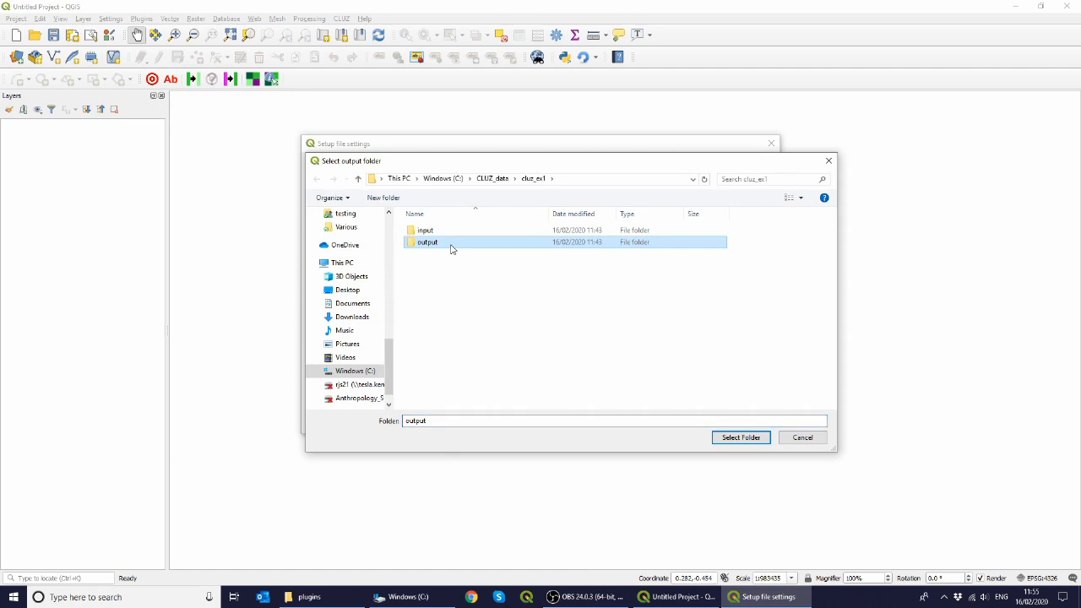
{"action": "left_click", "coordinate": [741, 438]}
Step: Set the planning unit theme to planning units.shp in C:\CLUZ_data\cluz_ex1
{"action": "left_click", "coordinate": [729, 295]}
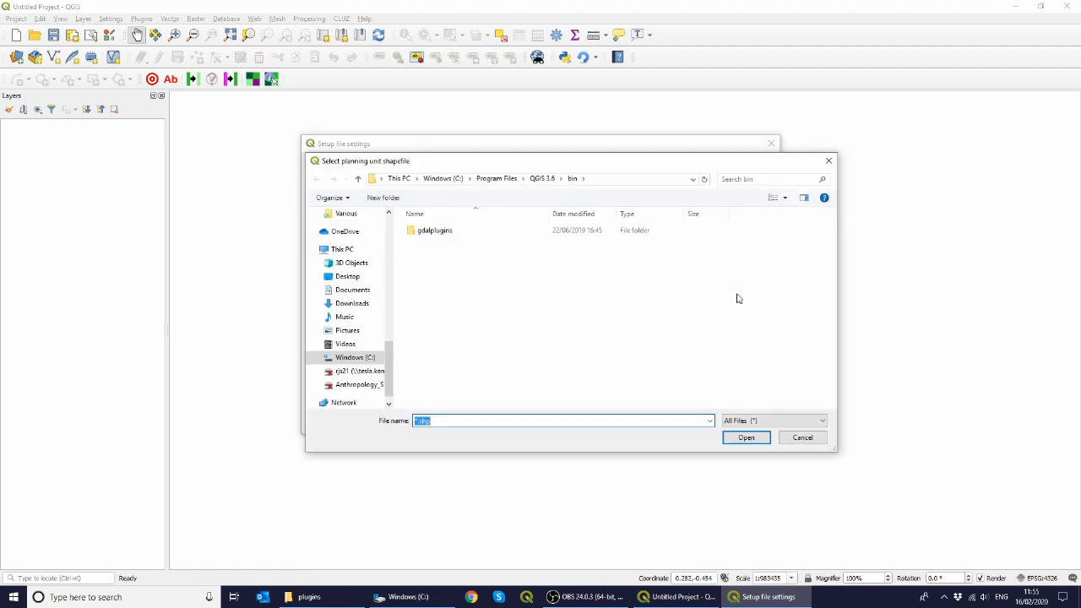
{"action": "left_click_drag", "start_coordinate": [387, 384], "coordinate": [392, 240]}
{"action": "left_click", "coordinate": [352, 290]}
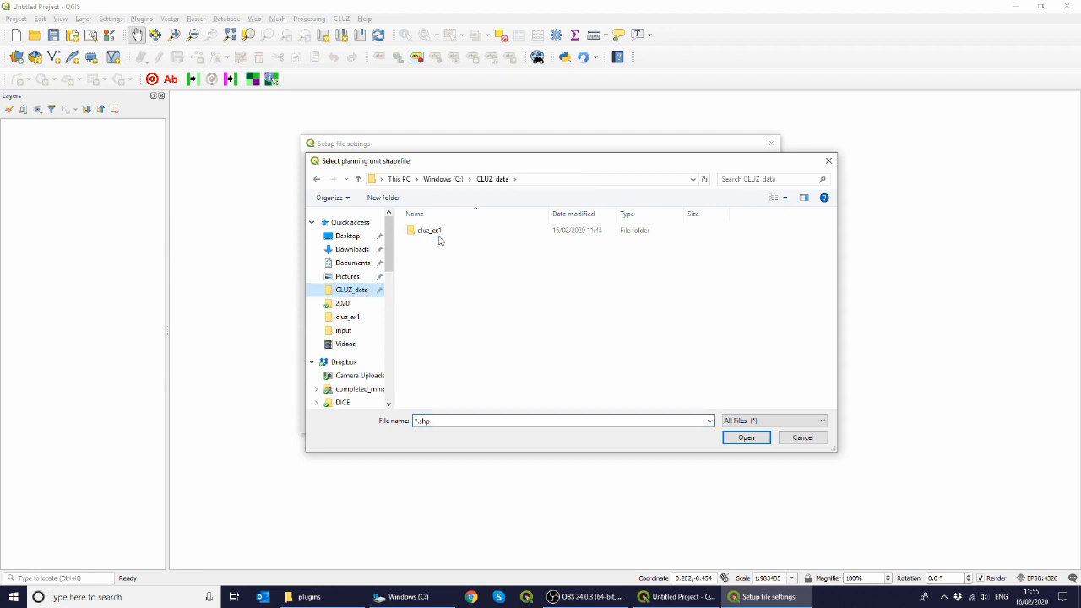
{"action": "double_click", "coordinate": [440, 236]}
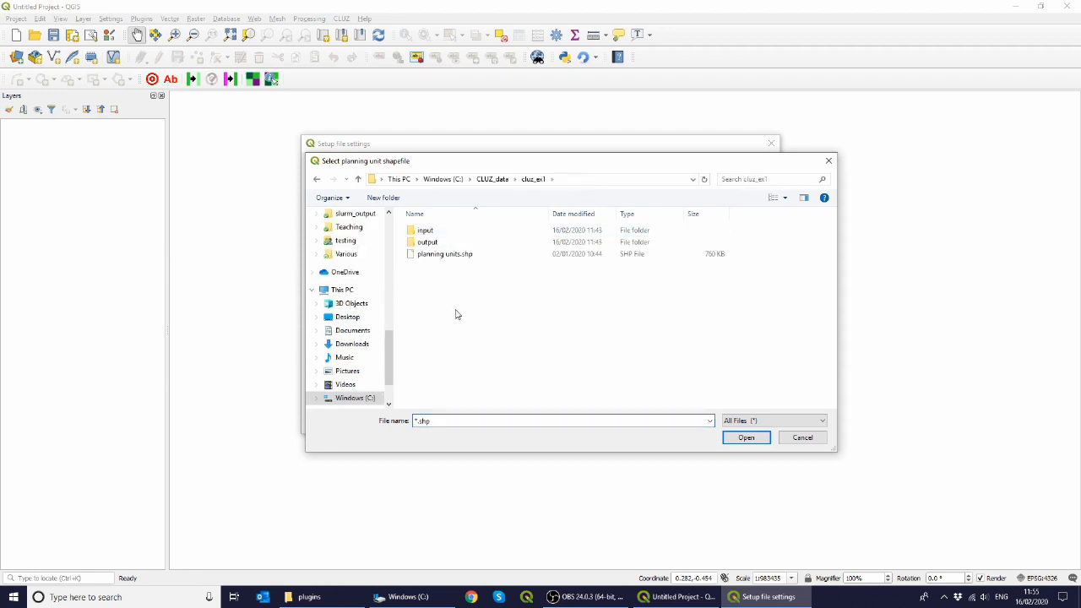
{"action": "double_click", "coordinate": [446, 255]}
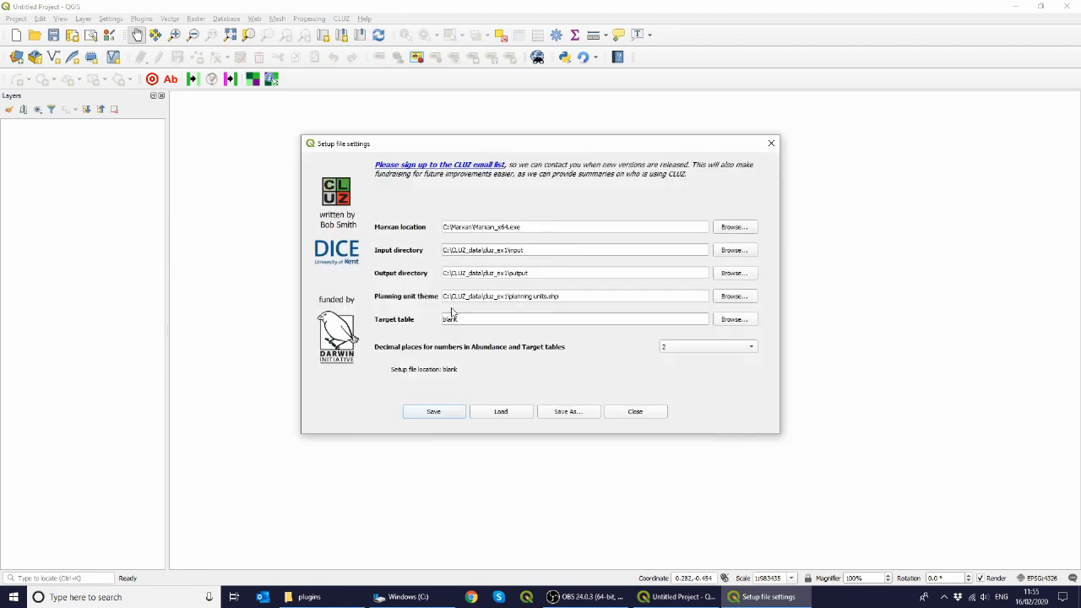
Step: Set the target table to targets.csv in cluz_ex1 and the decimal places for abundance and target tables to 3
{"action": "left_click", "coordinate": [733, 320]}
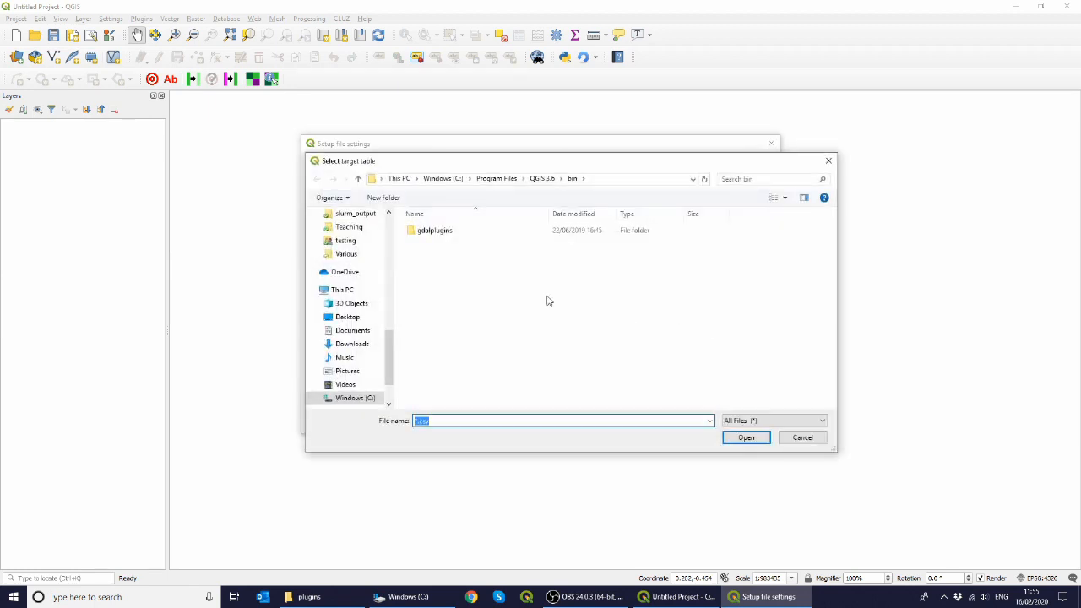
{"action": "left_click_drag", "start_coordinate": [390, 357], "coordinate": [389, 228]}
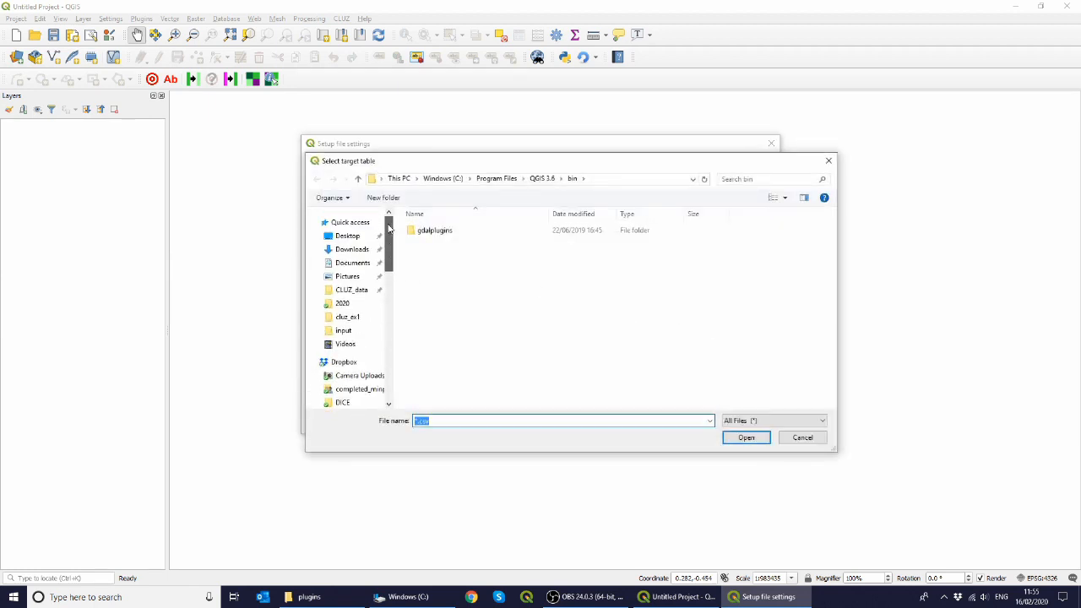
{"action": "left_click", "coordinate": [350, 288]}
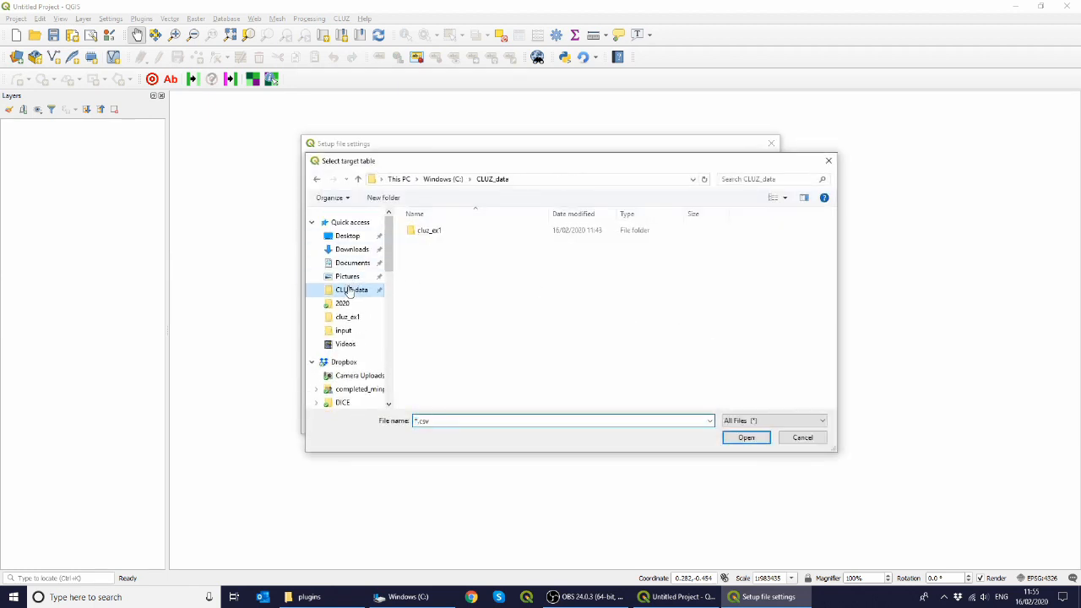
{"action": "double_click", "coordinate": [427, 233]}
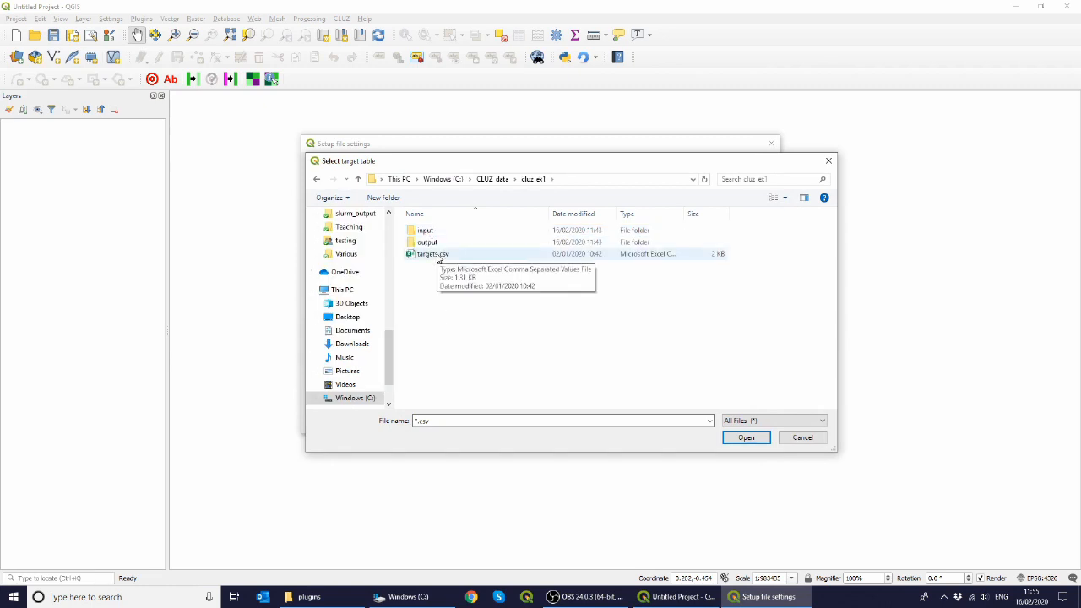
{"action": "double_click", "coordinate": [433, 254]}
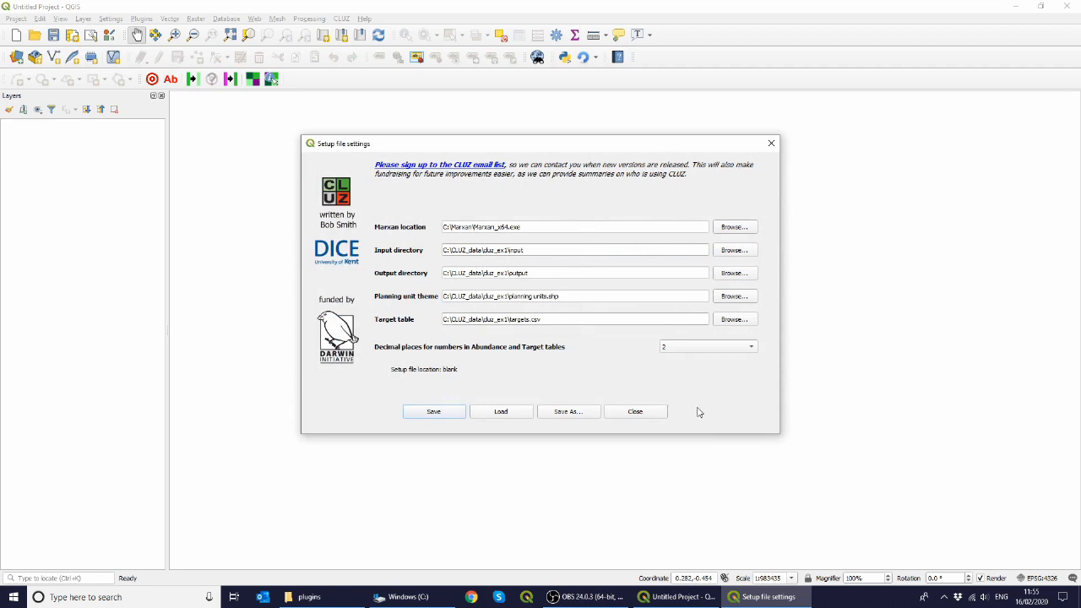
{"action": "left_click", "coordinate": [750, 347]}
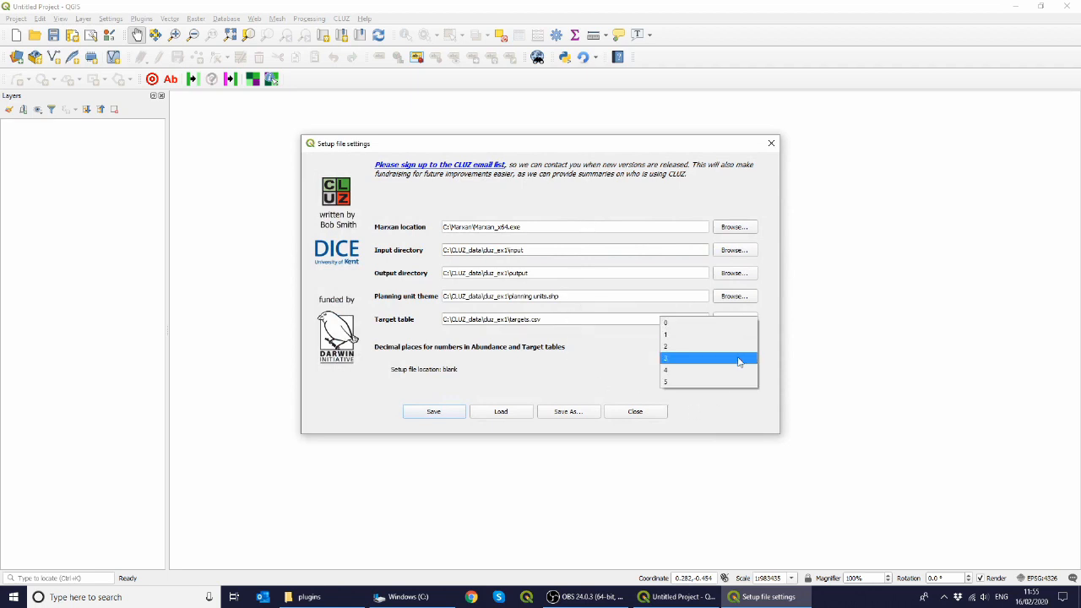
{"action": "left_click", "coordinate": [739, 359]}
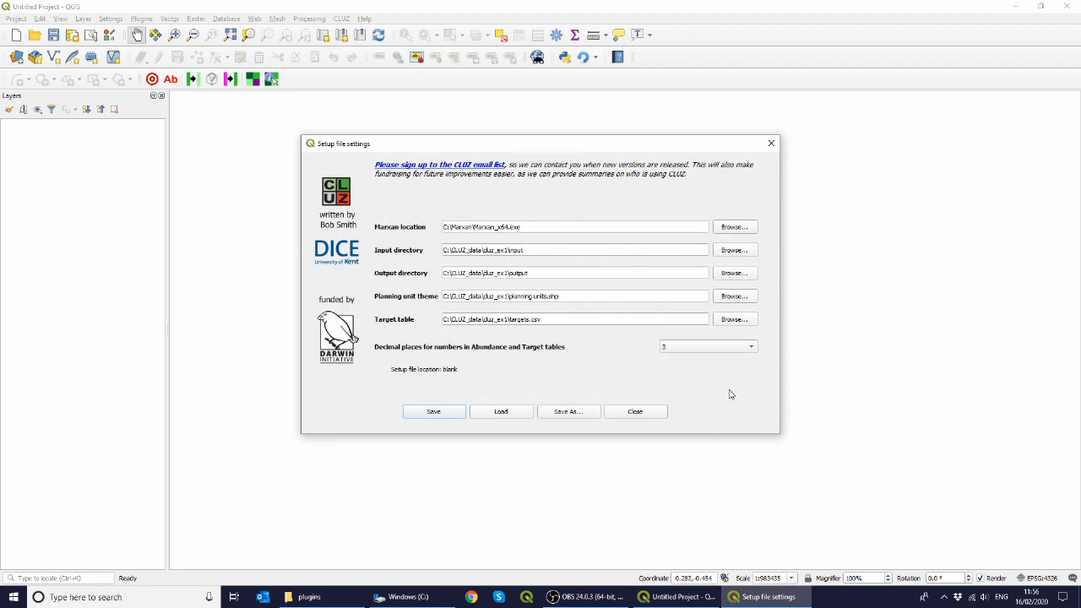
Step: Save the setup as ex1.clz in the cluz_ex1 folder and close the setup file dialog
{"action": "left_click", "coordinate": [569, 412]}
{"action": "left_click_drag", "start_coordinate": [390, 343], "coordinate": [393, 227]}
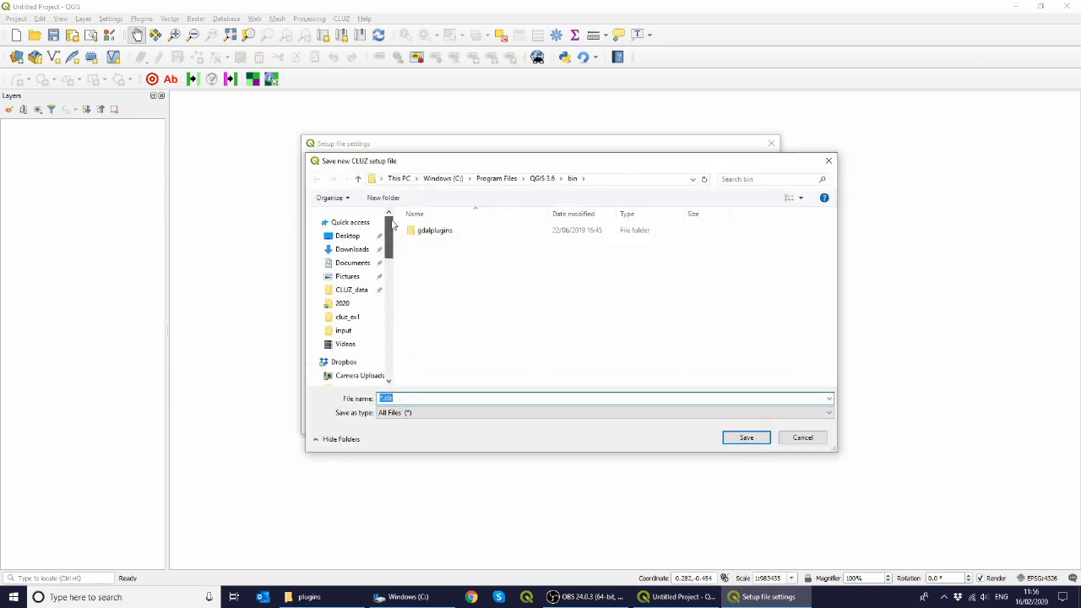
{"action": "left_click", "coordinate": [343, 319]}
{"action": "left_click", "coordinate": [382, 399]}
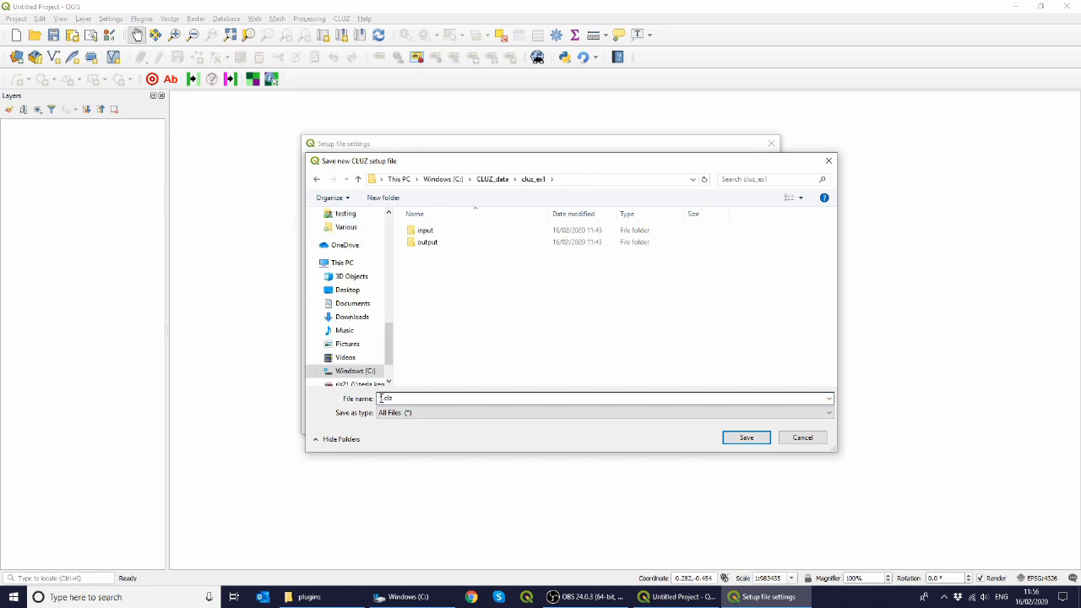
{"action": "left_click", "coordinate": [382, 399]}
{"action": "left_click", "coordinate": [382, 398]}
{"action": "left_click_drag", "start_coordinate": [383, 398], "coordinate": [377, 399]}
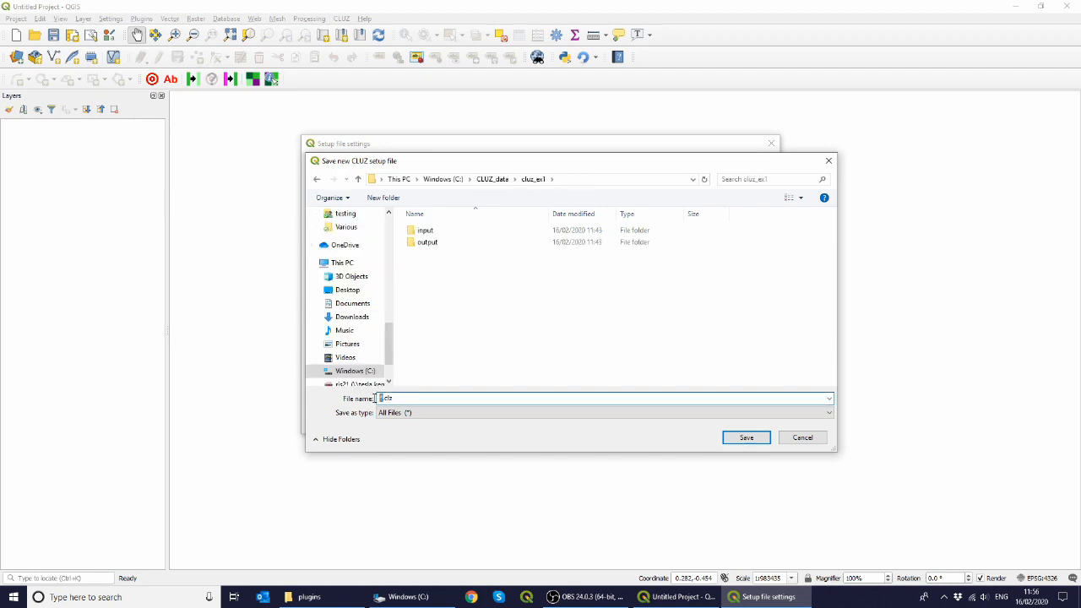
{"action": "type", "text": "ex1"}
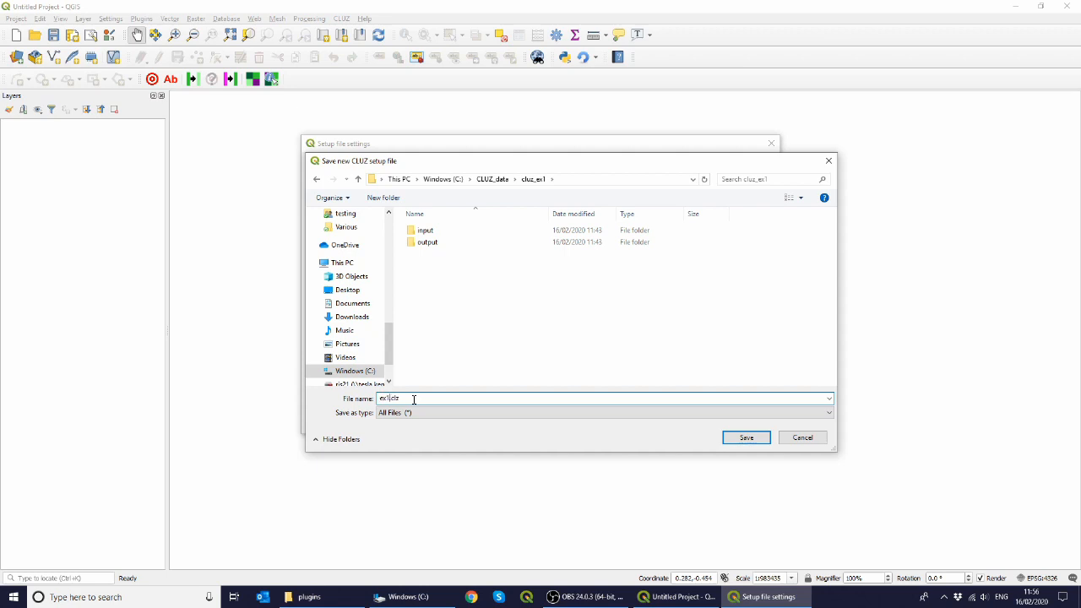
{"action": "left_click", "coordinate": [735, 440]}
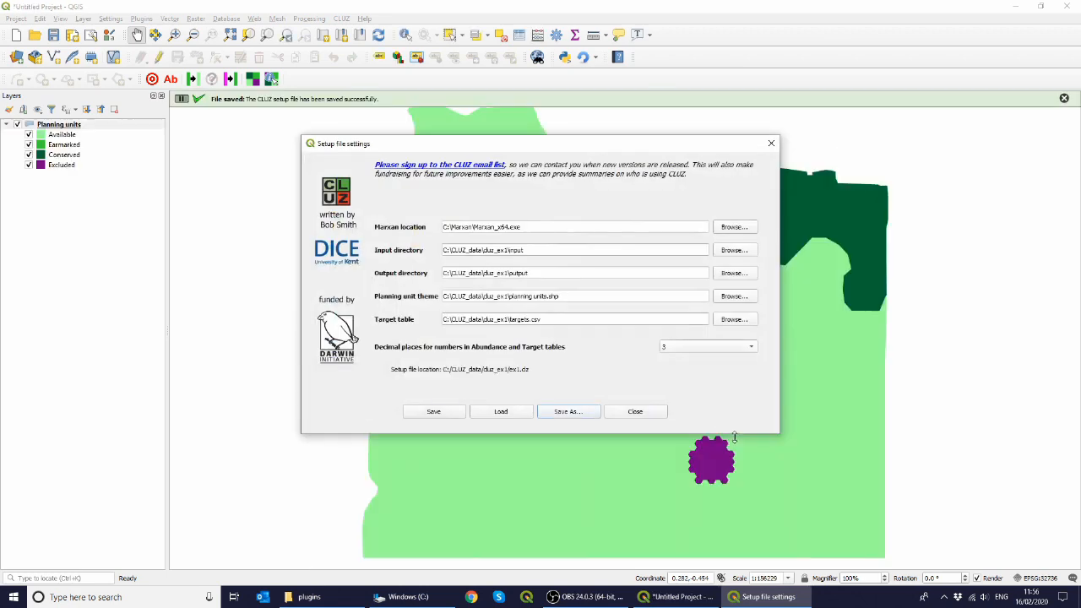
{"action": "left_click", "coordinate": [654, 412]}
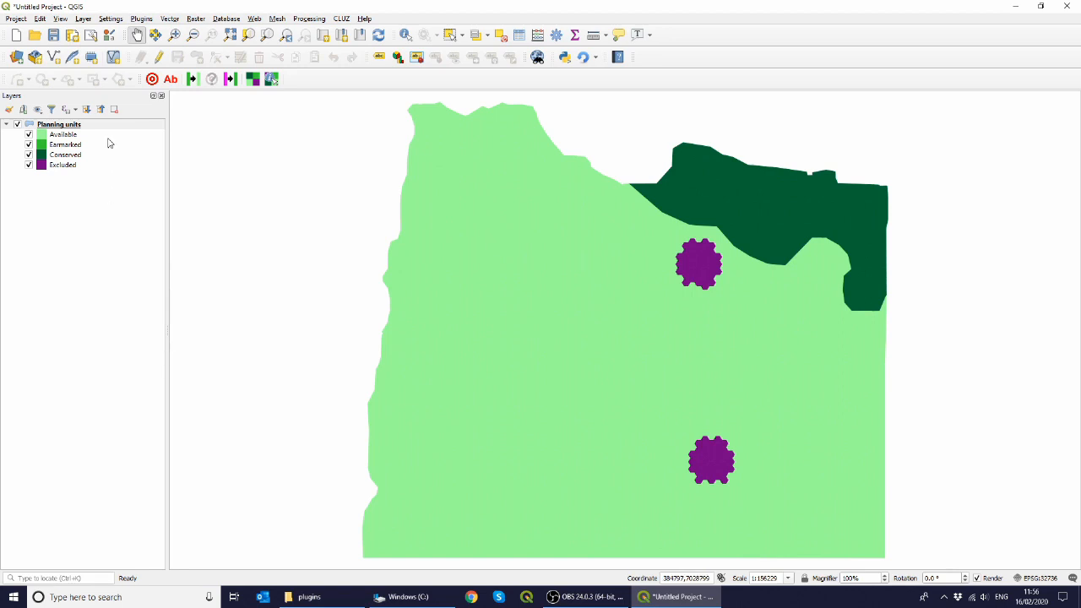
{"action": "left_click", "coordinate": [59, 136]}
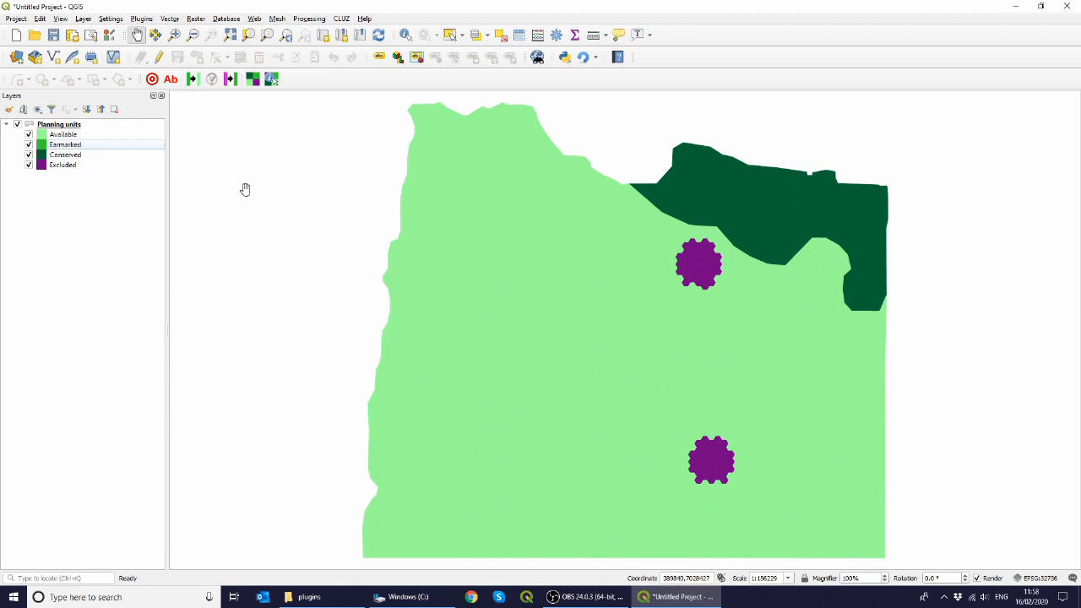
Step: Open the target table to review the conservation feature targets, then close it
{"action": "left_click", "coordinate": [153, 80]}
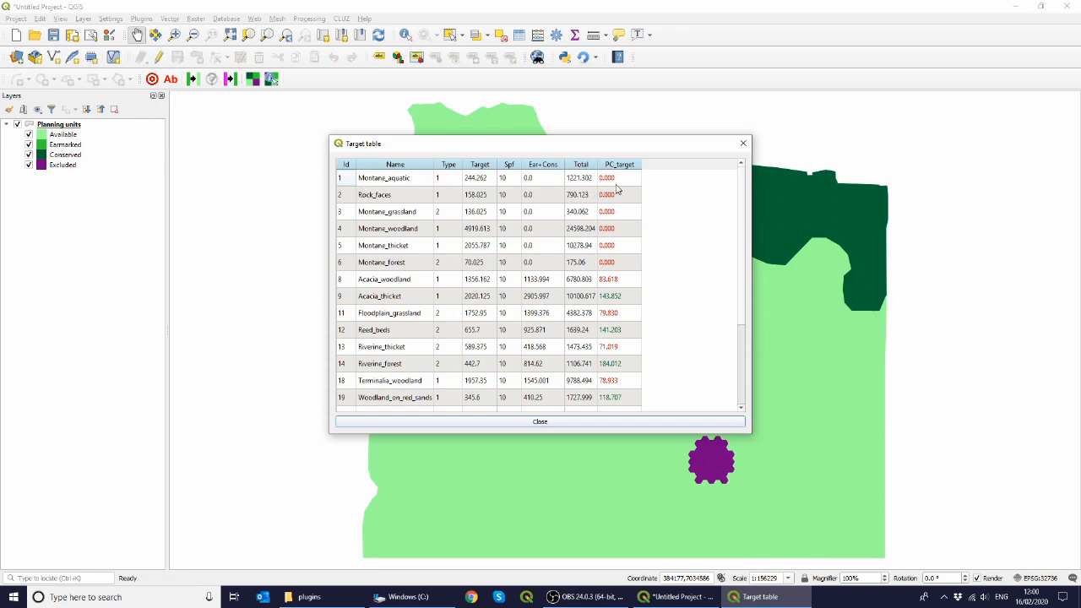
{"action": "left_click", "coordinate": [547, 421]}
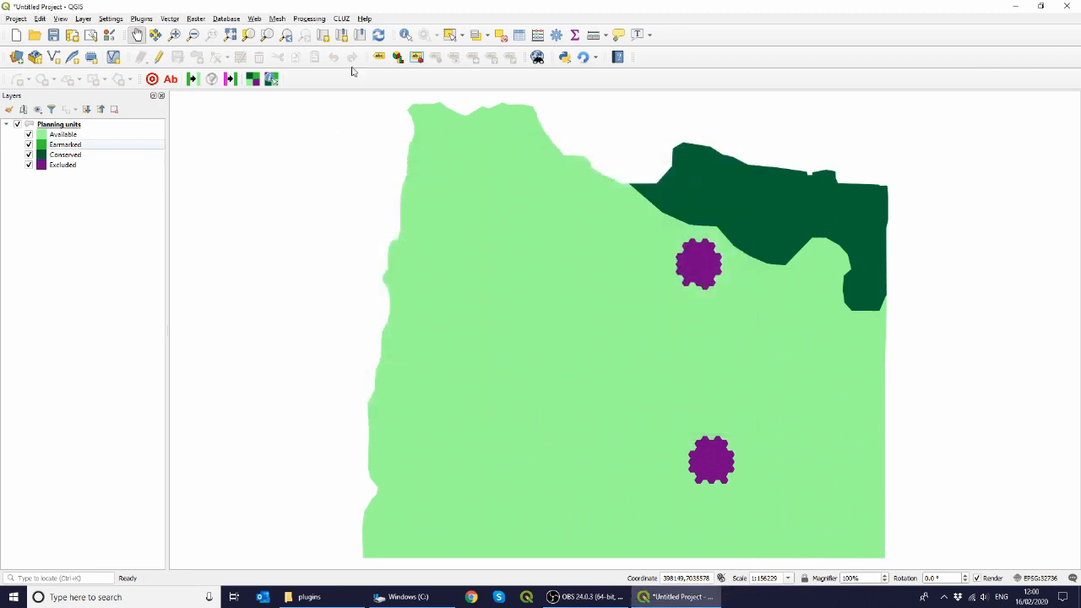
Step: Display the distribution of the Montane_aquatic conservation feature as a new layer
{"action": "left_click", "coordinate": [342, 19]}
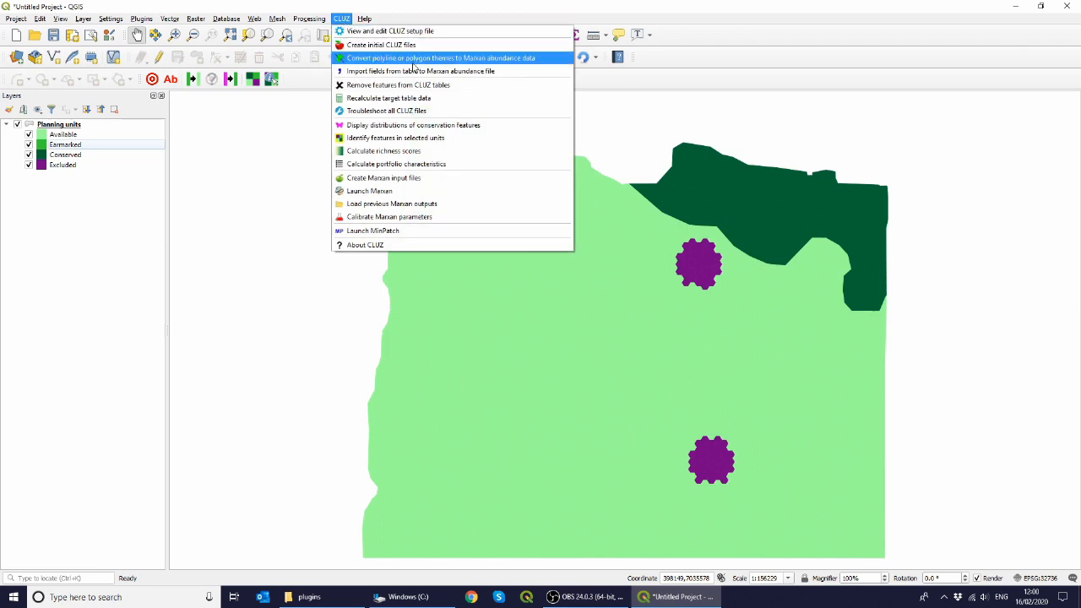
{"action": "left_click", "coordinate": [393, 127]}
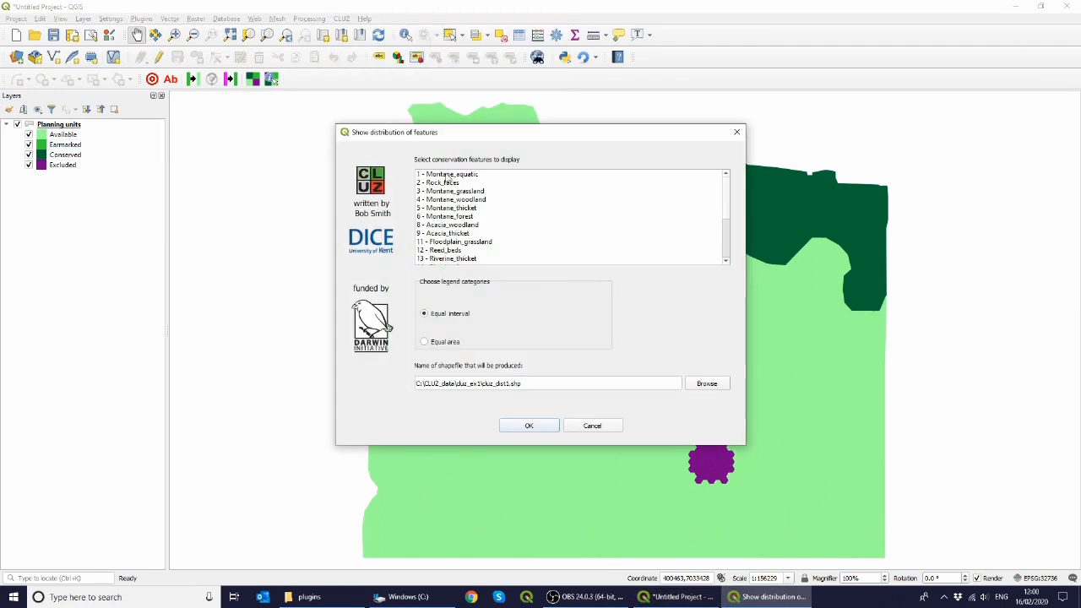
{"action": "left_click", "coordinate": [446, 174]}
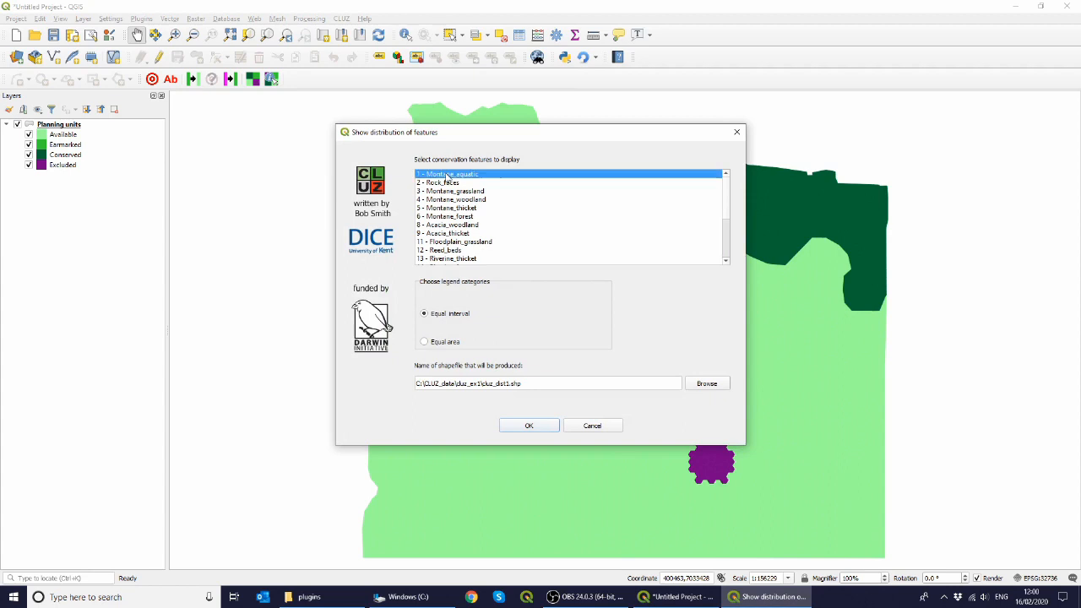
{"action": "left_click", "coordinate": [530, 431]}
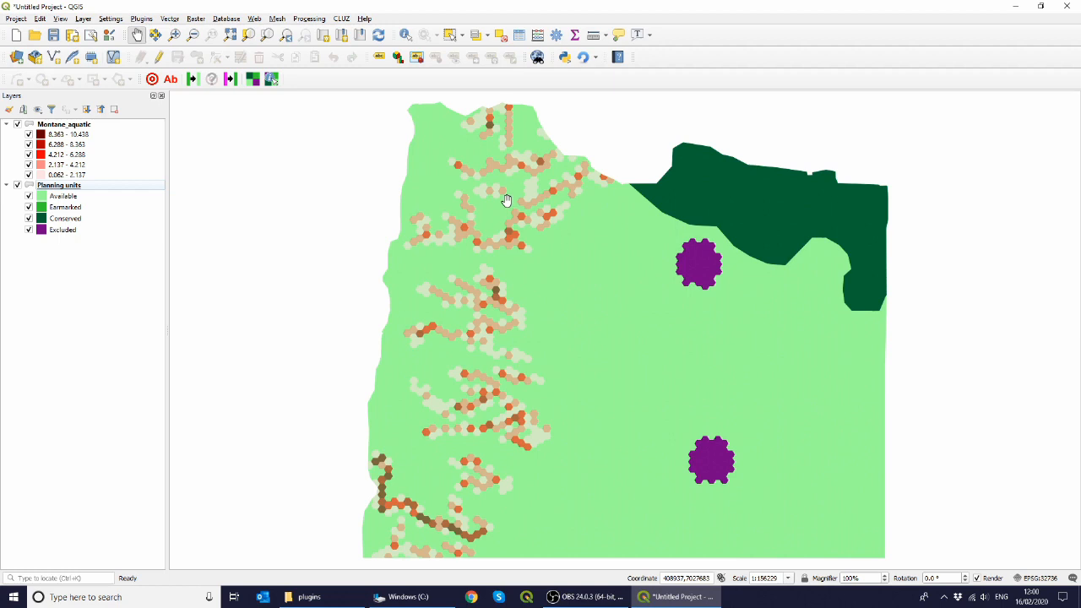
Step: Select the planning units in the south-western corner with a polygon and change their status to Earmarked
{"action": "left_click", "coordinate": [463, 36]}
{"action": "left_click", "coordinate": [495, 63]}
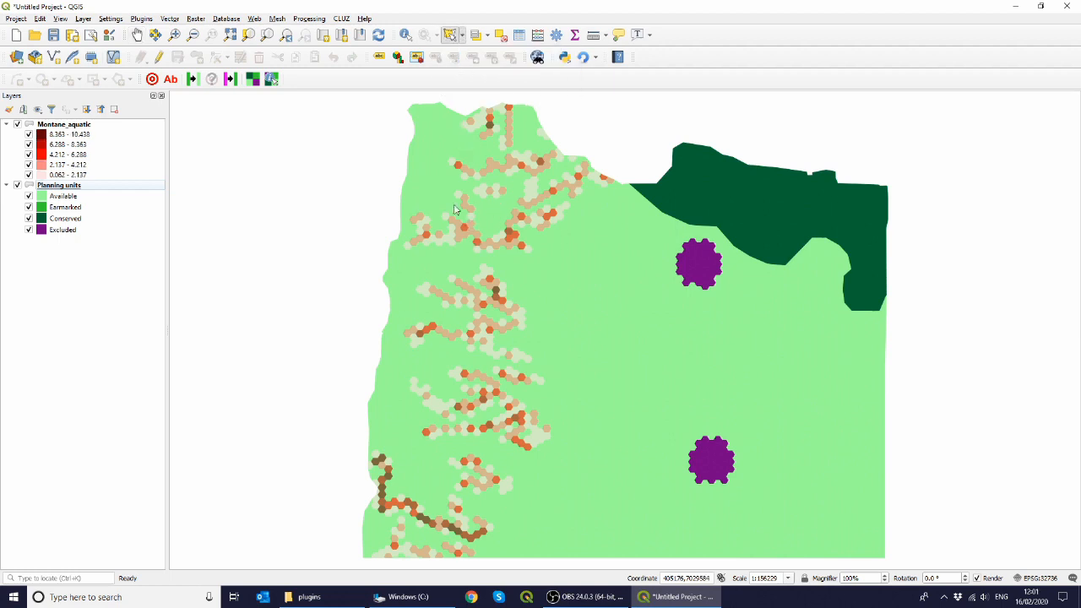
{"action": "left_click", "coordinate": [519, 460]}
{"action": "left_click", "coordinate": [487, 441]}
{"action": "left_click", "coordinate": [373, 428]}
{"action": "left_click", "coordinate": [314, 476]}
{"action": "left_click", "coordinate": [348, 544]}
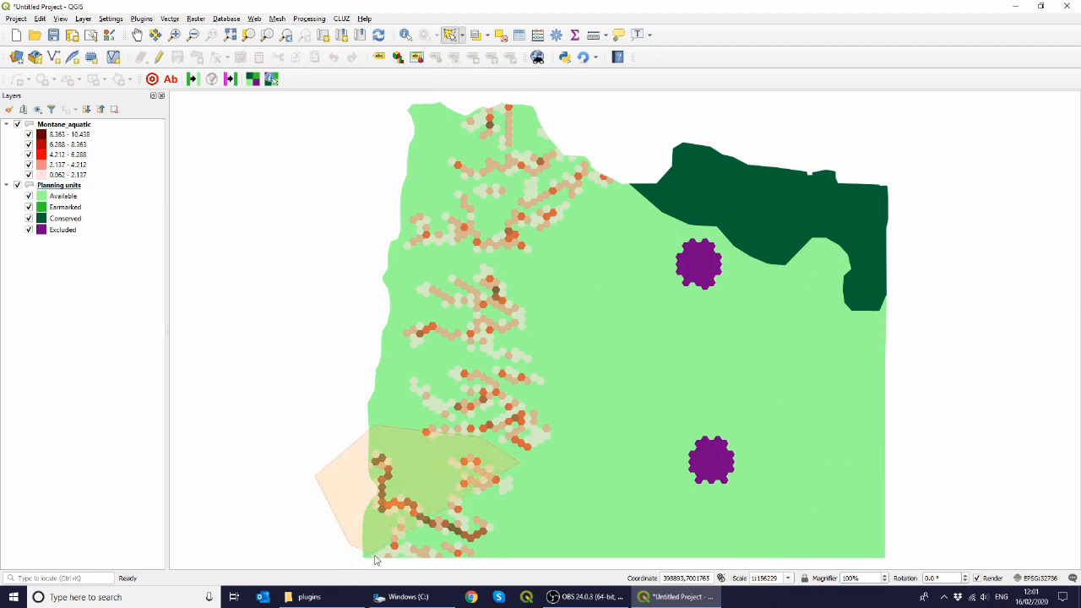
{"action": "left_click", "coordinate": [534, 541]}
{"action": "right_click", "coordinate": [537, 474]}
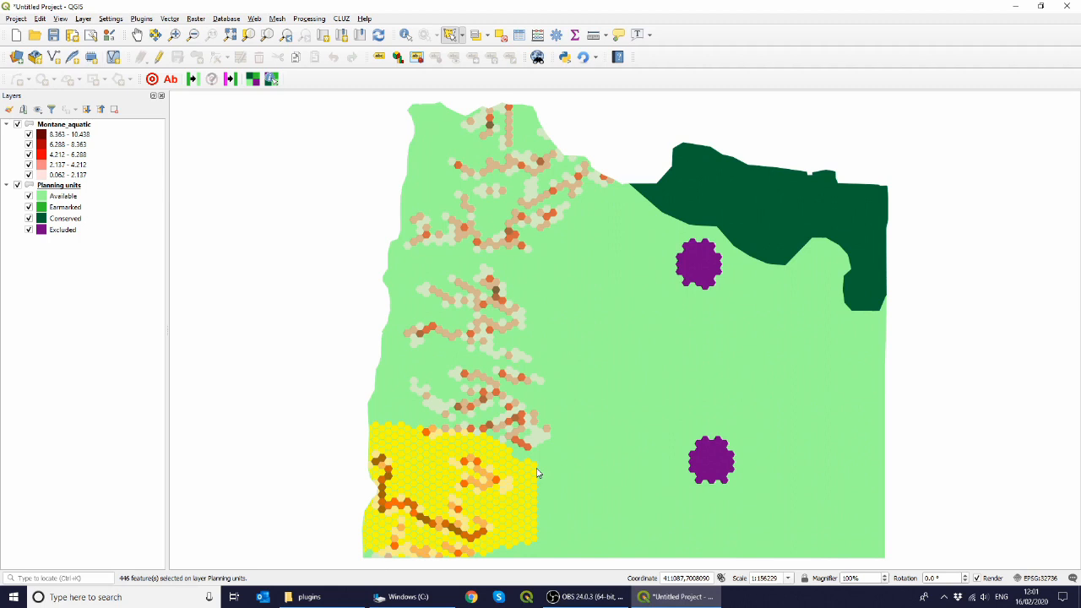
{"action": "left_click", "coordinate": [252, 80]}
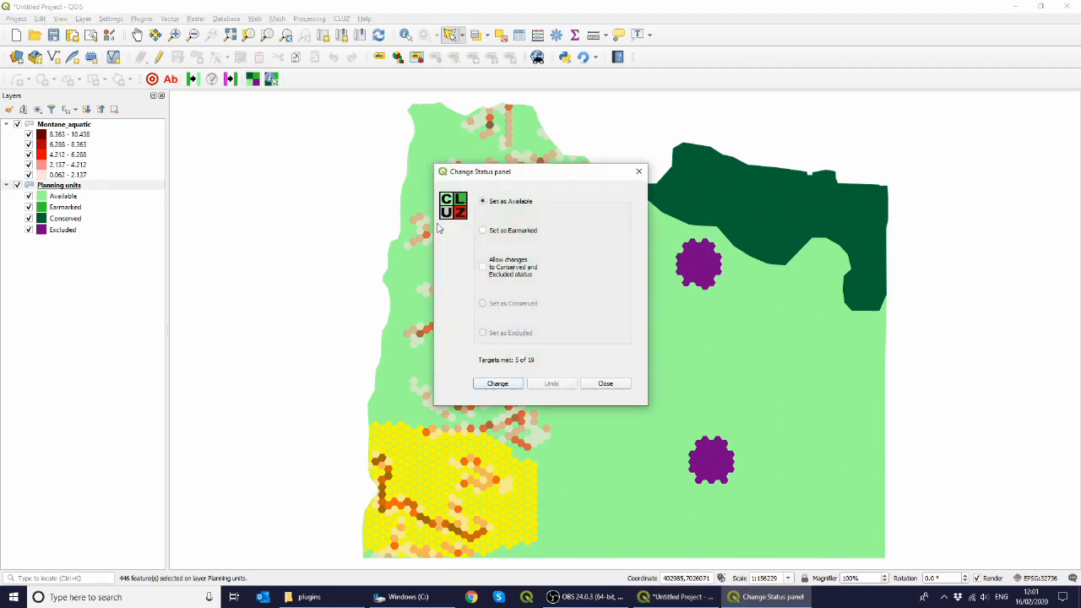
{"action": "left_click", "coordinate": [483, 229]}
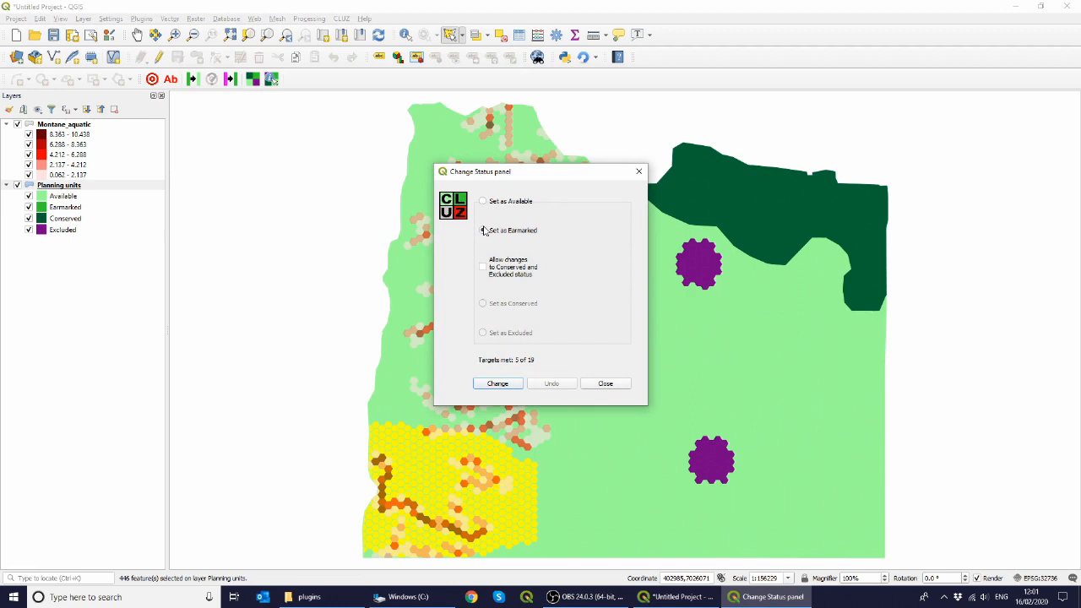
{"action": "left_click", "coordinate": [509, 385]}
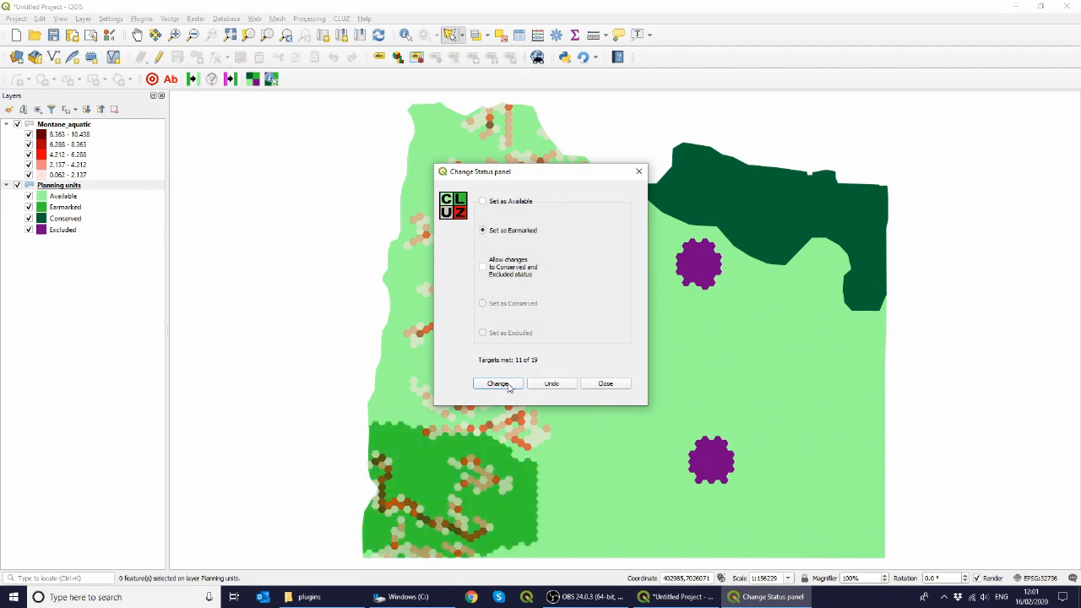
{"action": "left_click", "coordinate": [603, 385]}
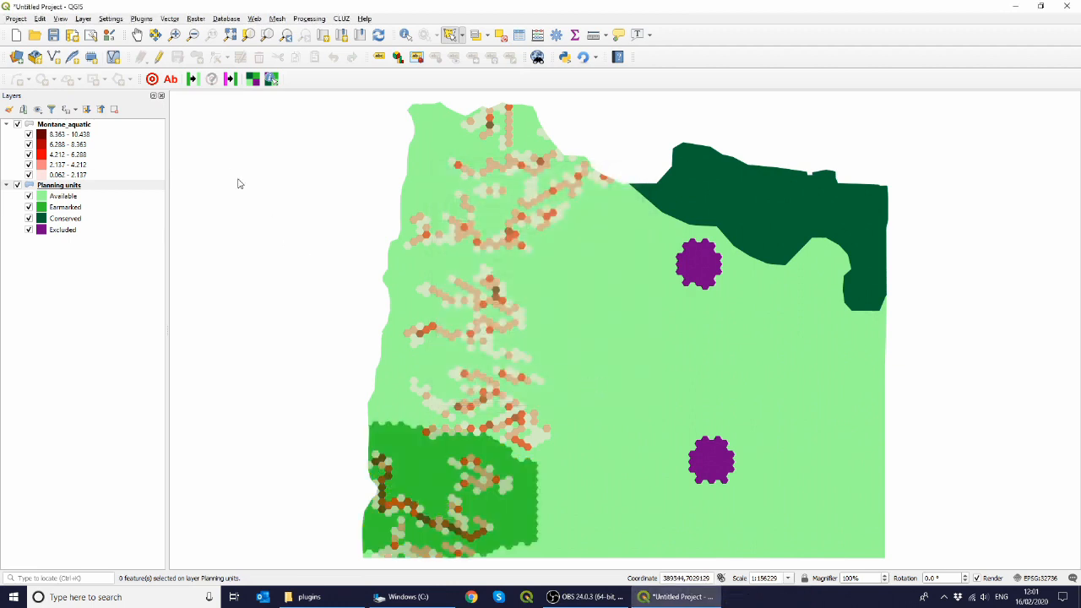
Step: Open the target table to review how the earmarked units affect target percentages, then close it
{"action": "left_click", "coordinate": [152, 80]}
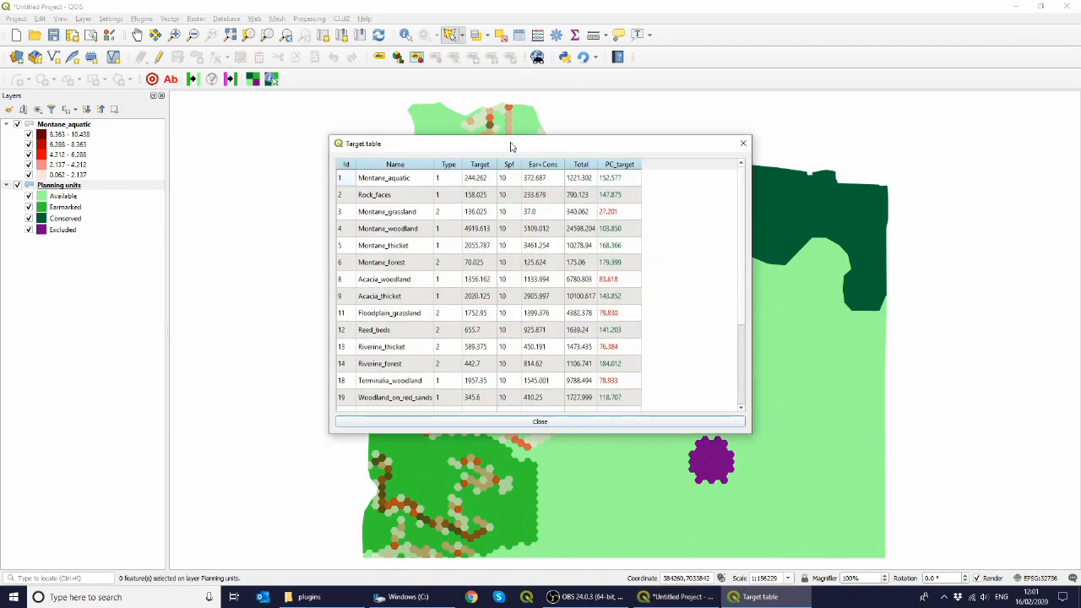
{"action": "left_click_drag", "start_coordinate": [510, 147], "coordinate": [682, 125]}
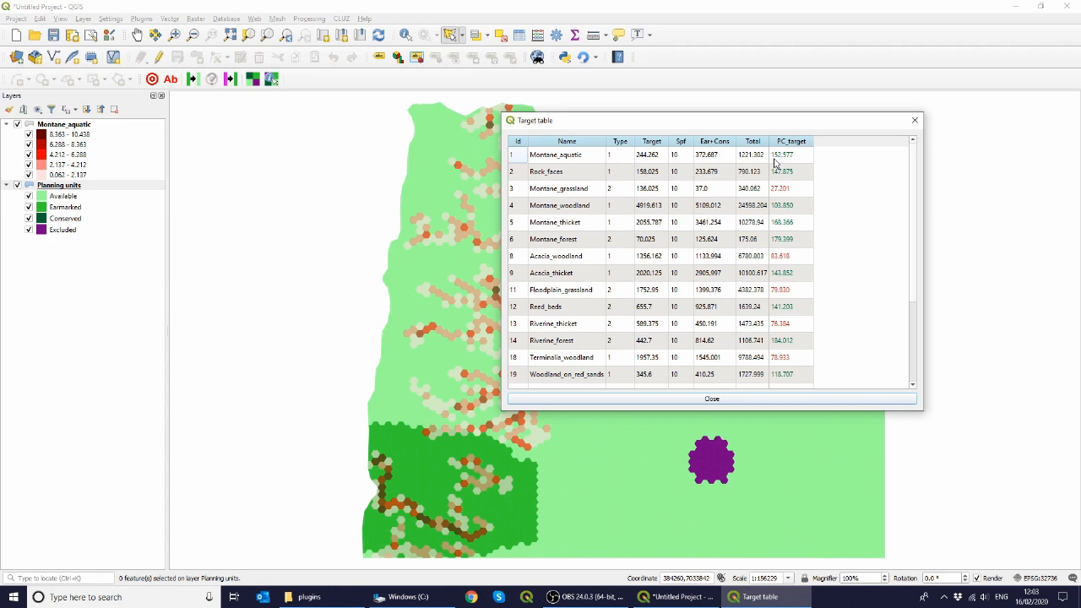
{"action": "left_click", "coordinate": [712, 400]}
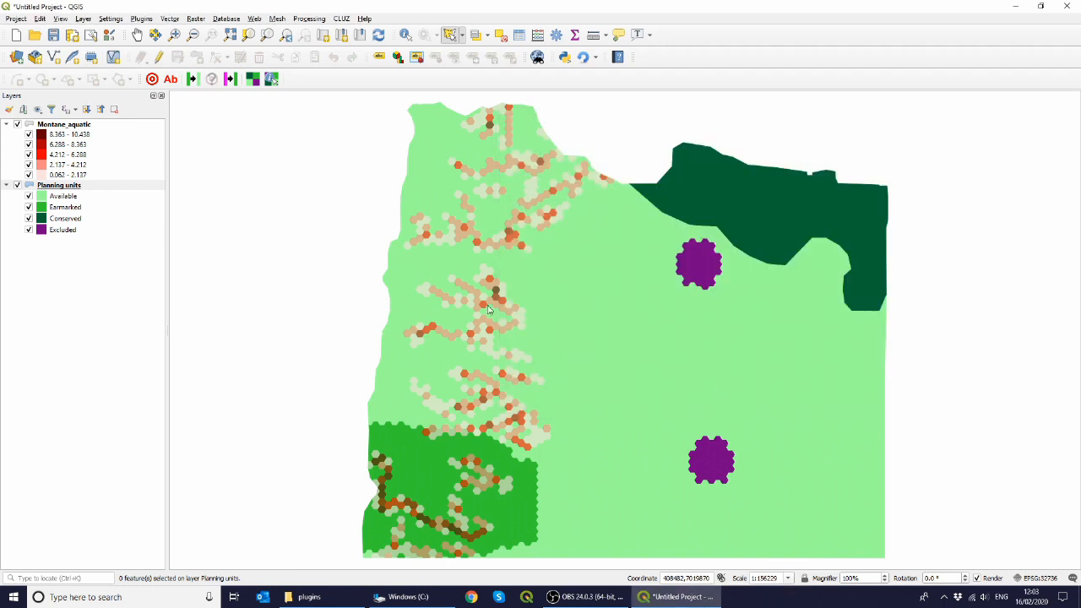
Step: Remove the Montane_aquatic distribution layer from the project
{"action": "left_click", "coordinate": [71, 126]}
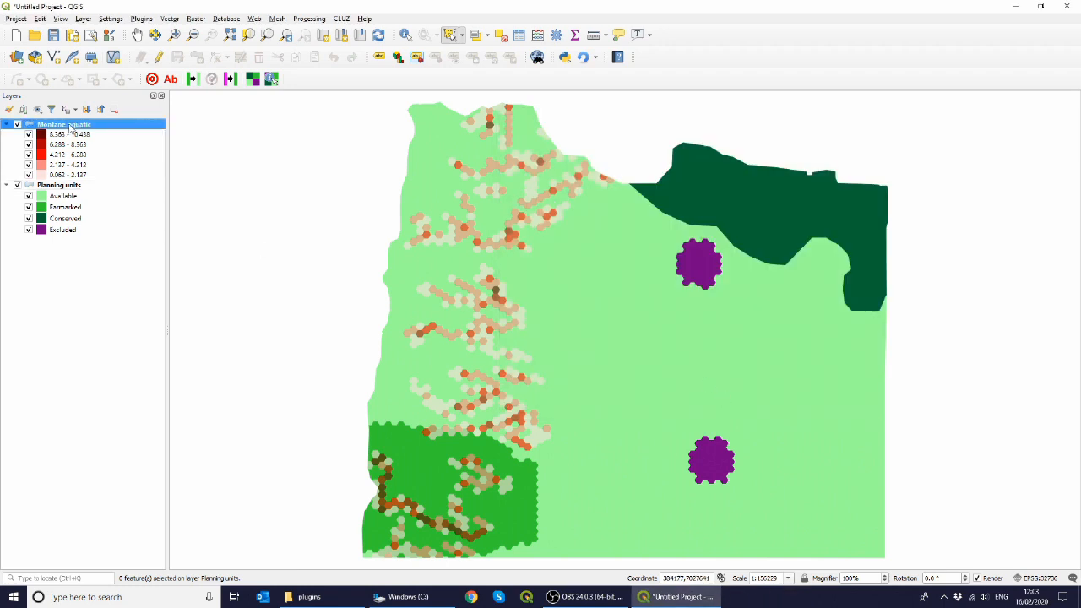
{"action": "right_click", "coordinate": [71, 127]}
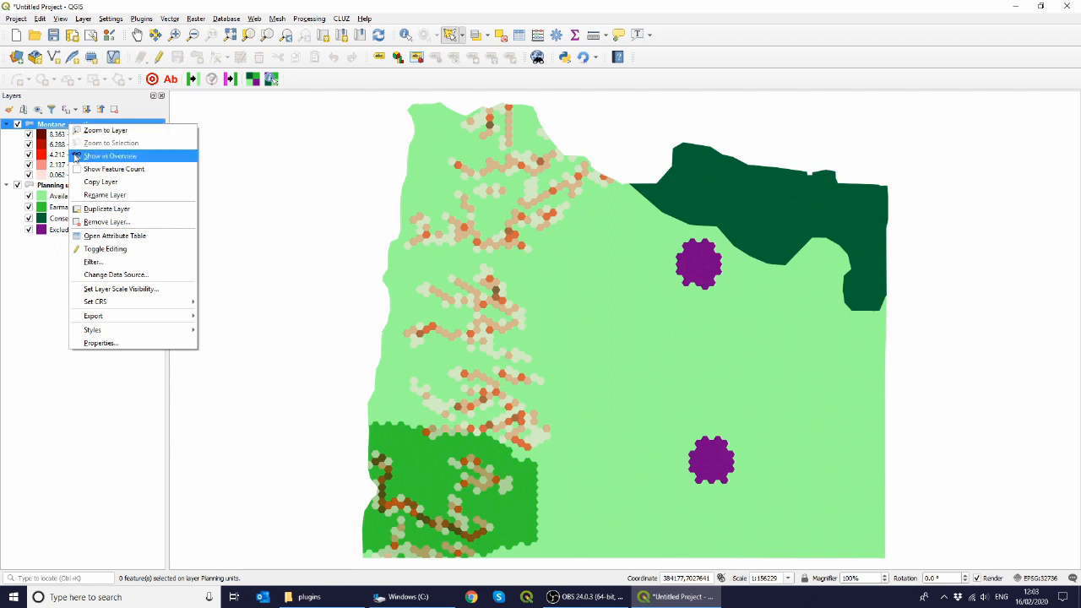
{"action": "left_click", "coordinate": [117, 222]}
{"action": "left_click", "coordinate": [519, 311]}
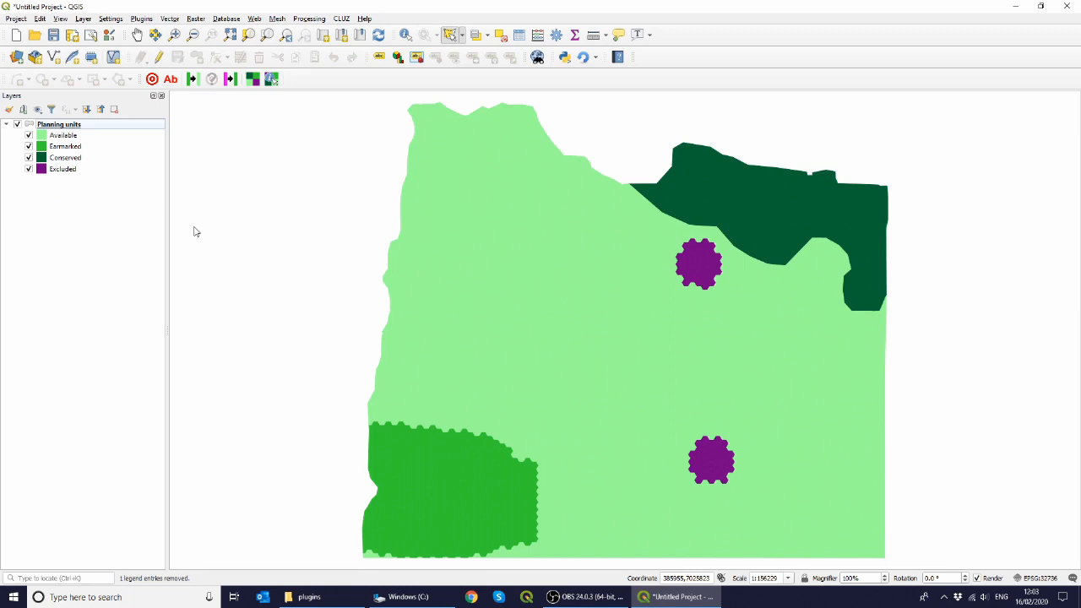
Step: Change the status of all Earmarked planning units back to Available
{"action": "left_click", "coordinate": [192, 80]}
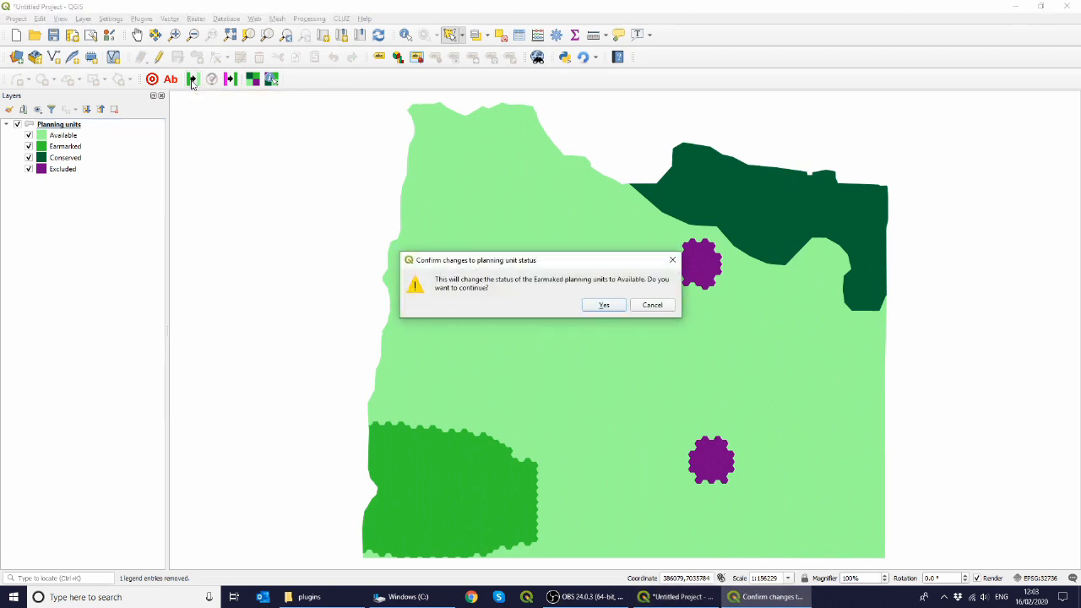
{"action": "left_click", "coordinate": [603, 305]}
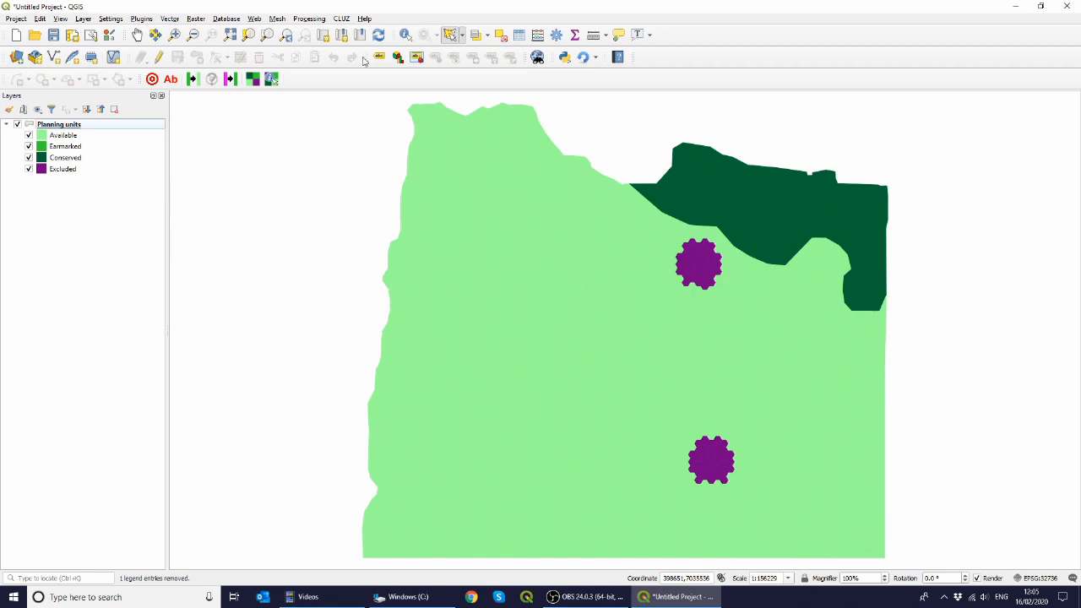
Step: Create the Marxan target, planning unit and boundary input files (spec.dat, pu.dat, bound.dat)
{"action": "left_click", "coordinate": [341, 18]}
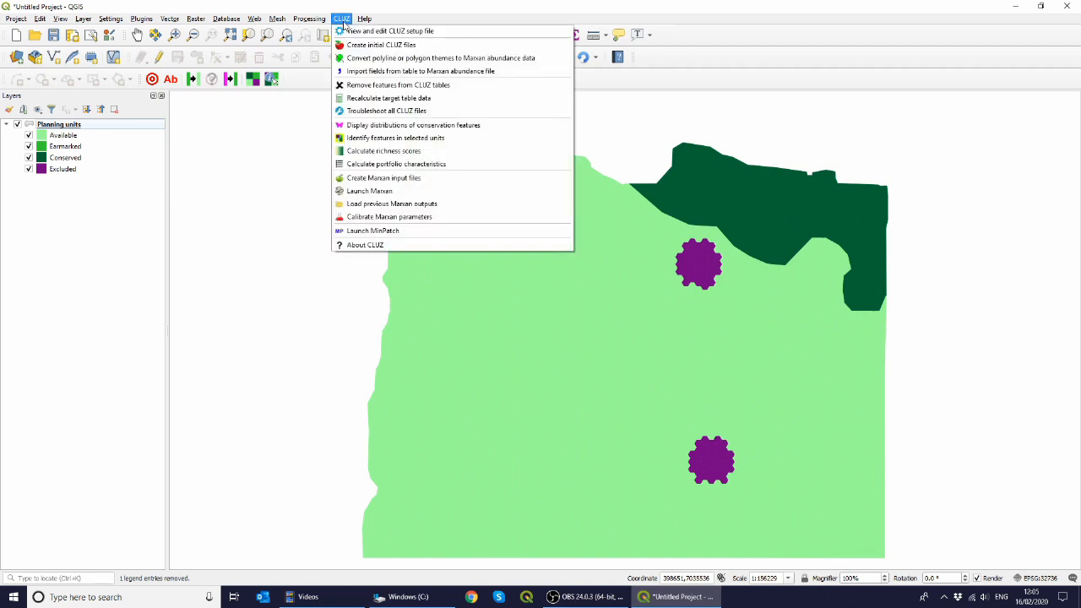
{"action": "left_click", "coordinate": [384, 179]}
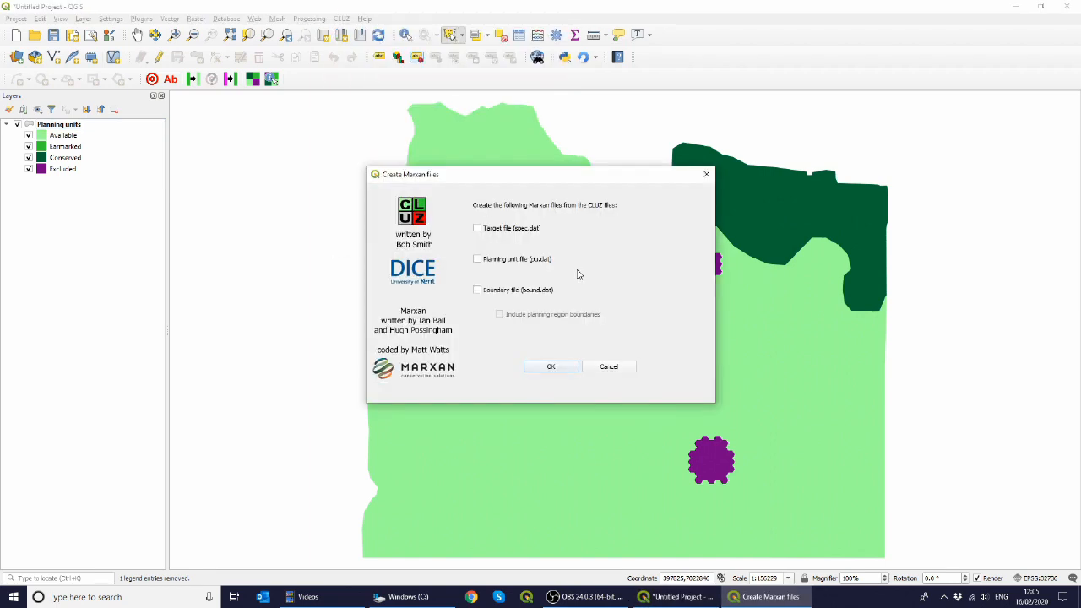
{"action": "left_click", "coordinate": [478, 229]}
{"action": "left_click", "coordinate": [478, 260]}
{"action": "left_click", "coordinate": [477, 291]}
{"action": "left_click", "coordinate": [547, 368]}
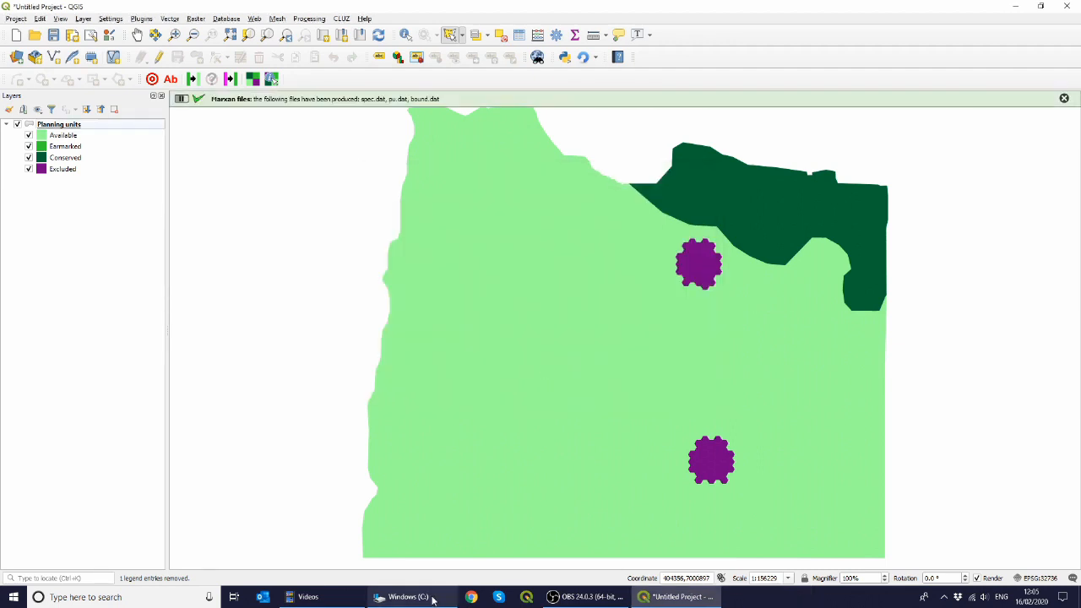
Step: Open the cluz_ex1 input folder in File Explorer and view the contents of spec.dat
{"action": "left_click", "coordinate": [407, 597]}
{"action": "double_click", "coordinate": [123, 71]}
{"action": "left_click", "coordinate": [125, 73]}
{"action": "double_click", "coordinate": [125, 73]}
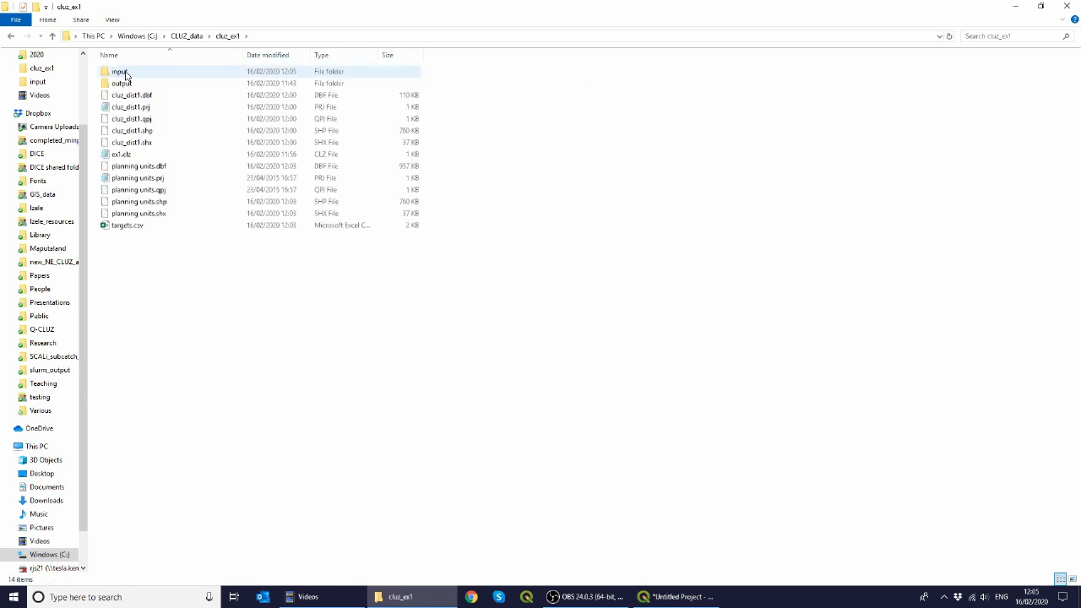
{"action": "double_click", "coordinate": [118, 72]}
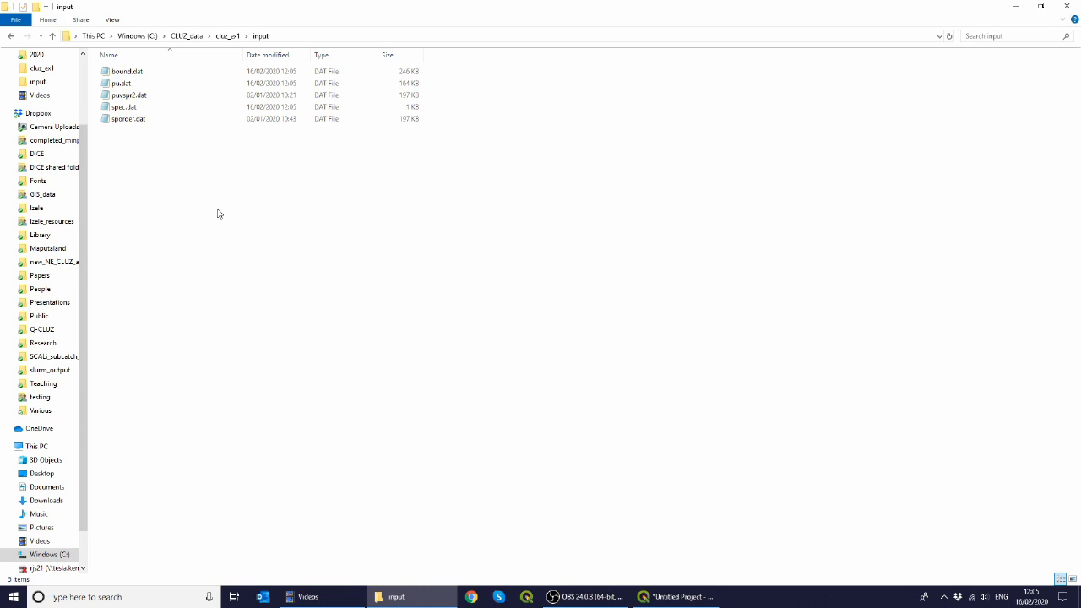
{"action": "left_click", "coordinate": [131, 109]}
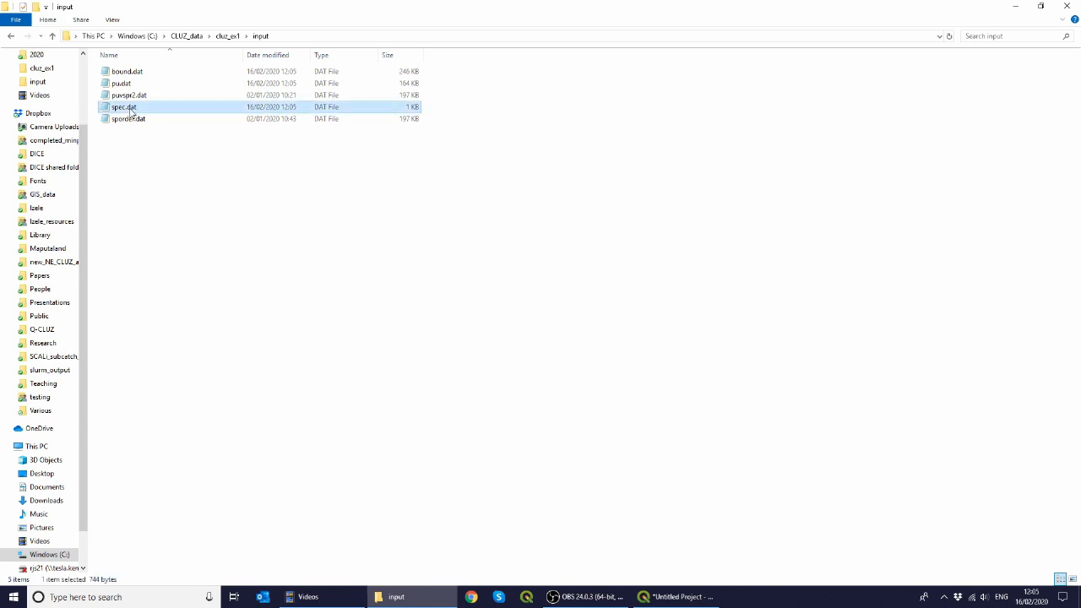
{"action": "double_click", "coordinate": [131, 110]}
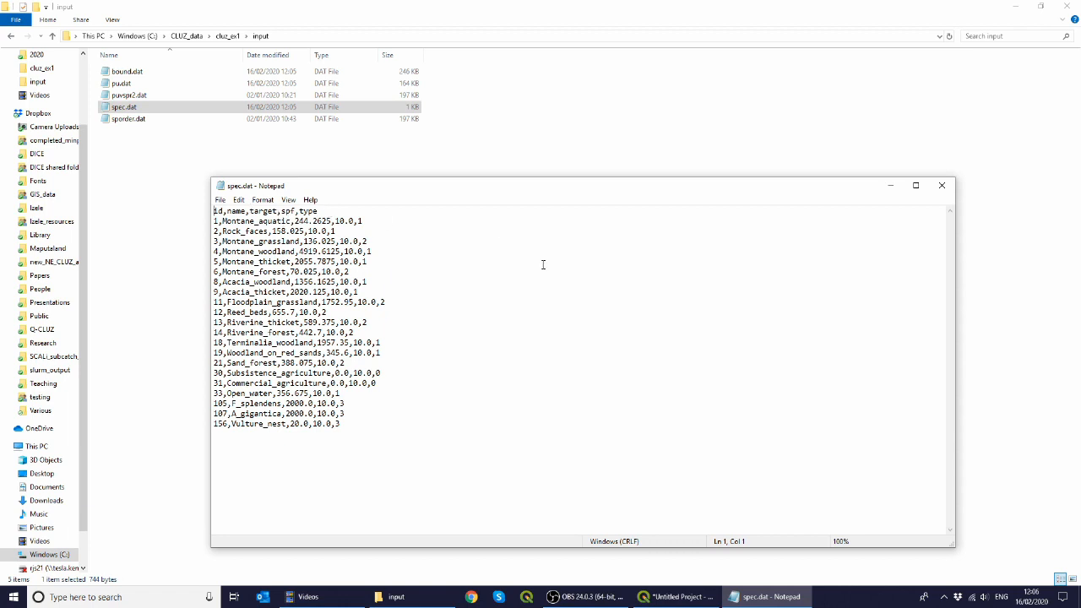
{"action": "left_click", "coordinate": [941, 186]}
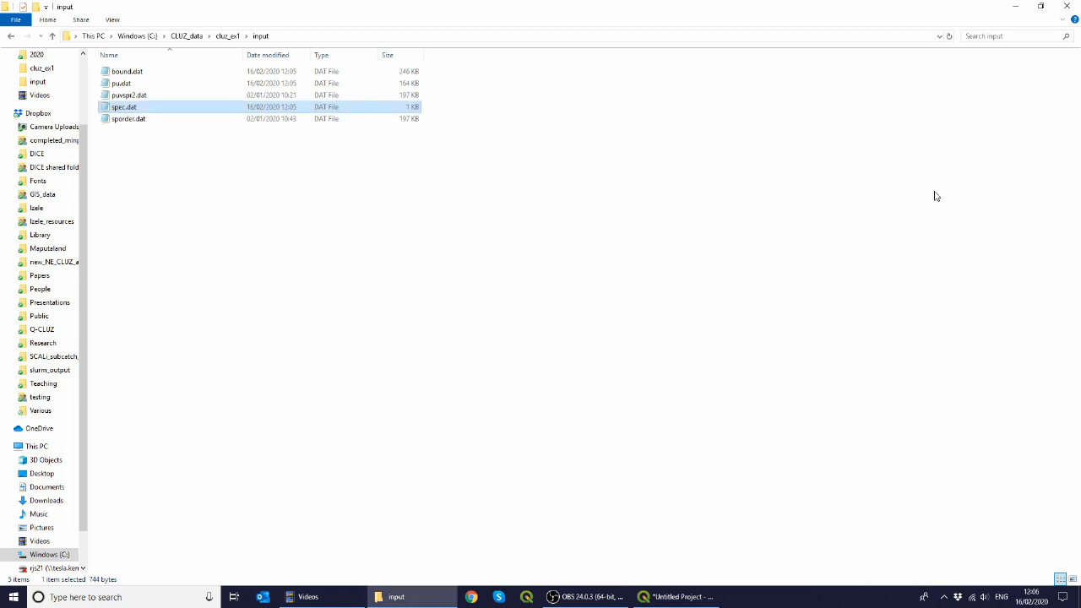
Step: Open pu.dat and examine its header fields and planning unit rows
{"action": "double_click", "coordinate": [121, 82]}
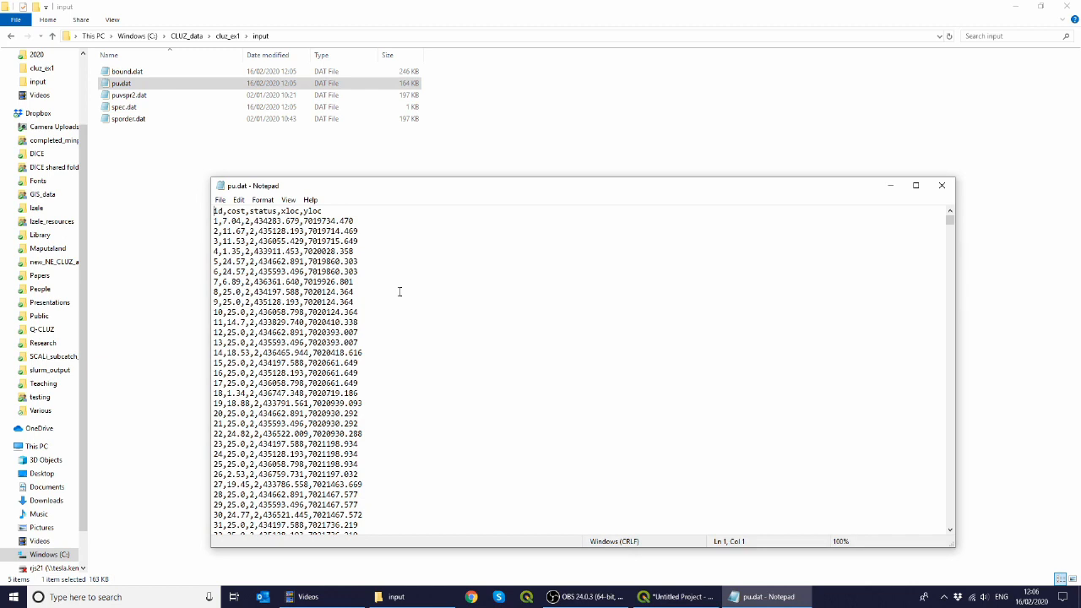
{"action": "left_click", "coordinate": [227, 214]}
{"action": "left_click_drag", "start_coordinate": [216, 222], "coordinate": [324, 211]}
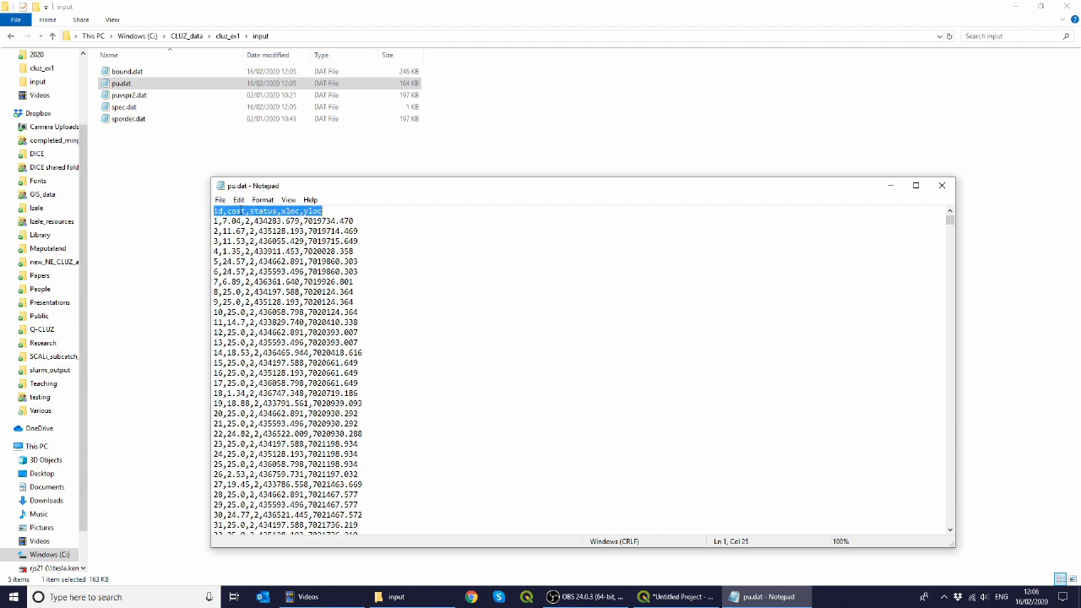
{"action": "left_click", "coordinate": [241, 212]}
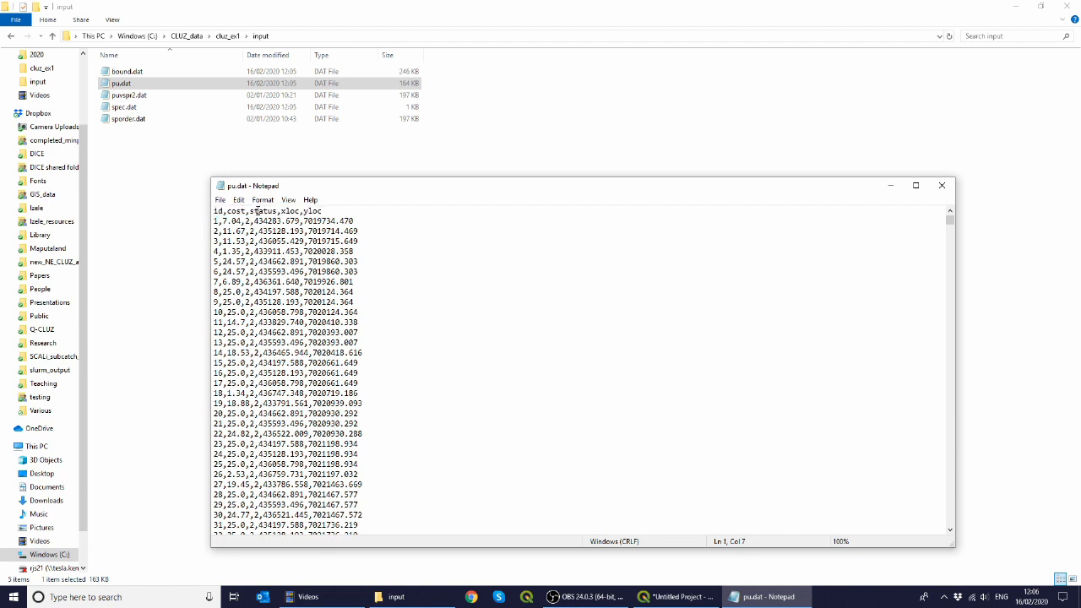
{"action": "double_click", "coordinate": [257, 211]}
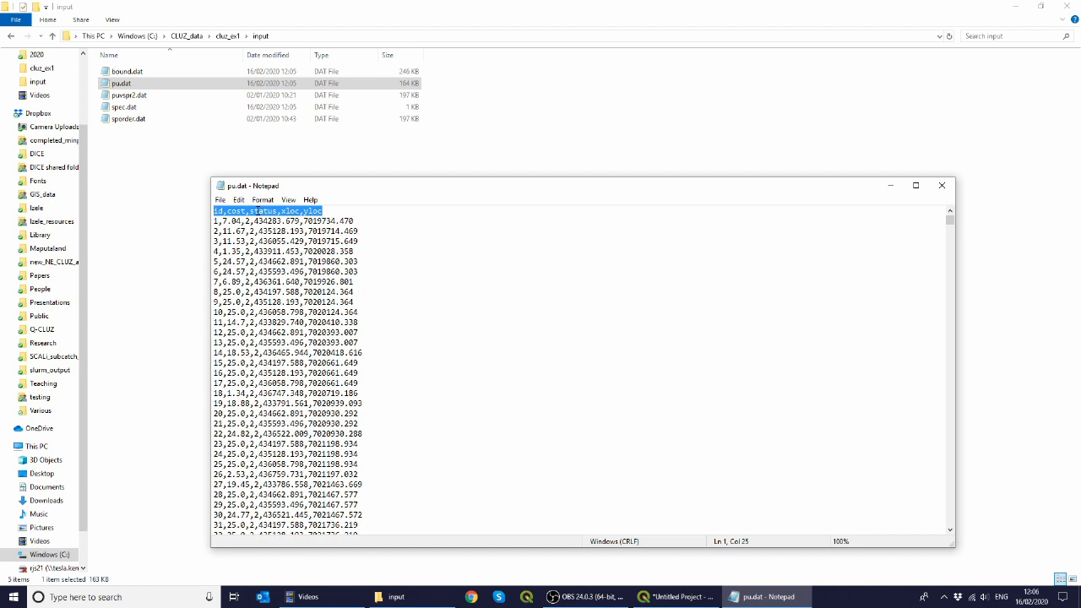
{"action": "left_click", "coordinate": [288, 211]}
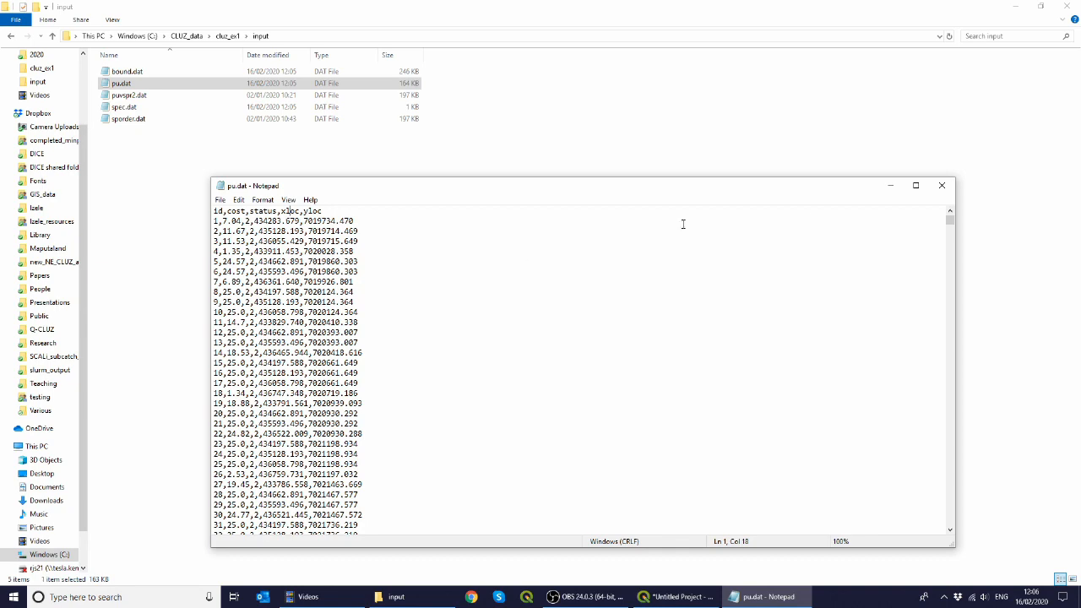
{"action": "left_click", "coordinate": [942, 185]}
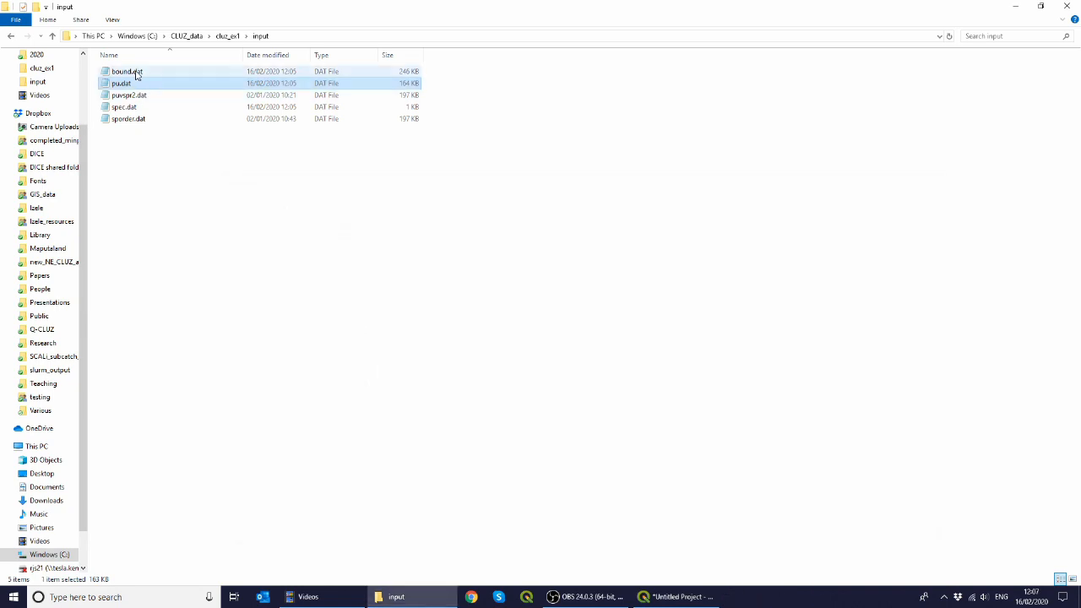
Step: Open bound.dat to examine its boundary contents
{"action": "double_click", "coordinate": [136, 74]}
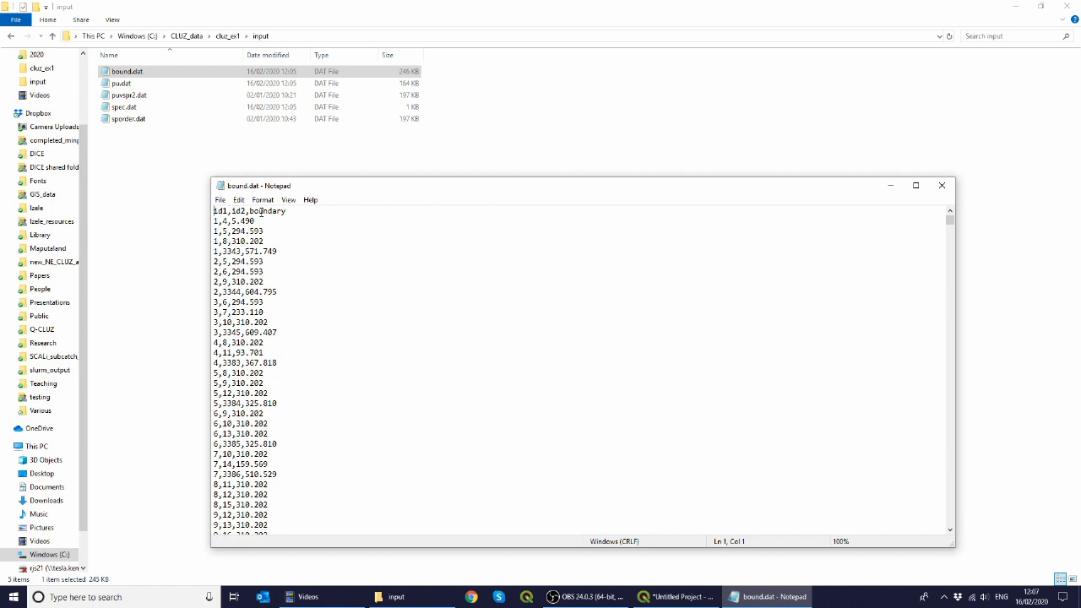
Step: Close bound.dat and run Marxan from CLUZ with 1000000 iterations, 10 runs and output name output1
{"action": "left_click_drag", "start_coordinate": [261, 222], "coordinate": [216, 222]}
{"action": "left_click", "coordinate": [942, 185]}
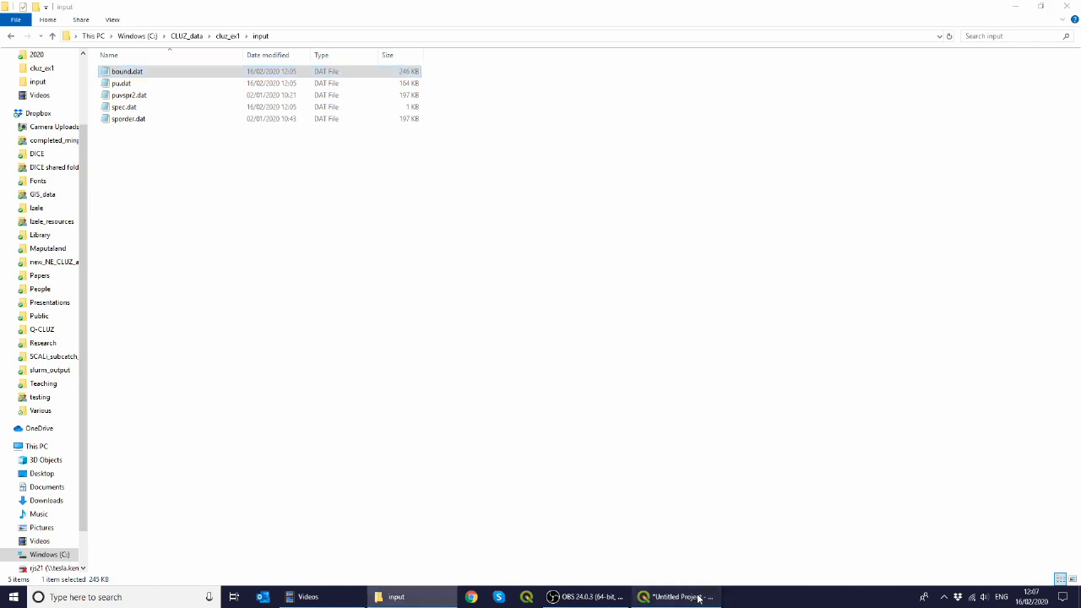
{"action": "left_click", "coordinate": [675, 596]}
{"action": "left_click", "coordinate": [344, 19]}
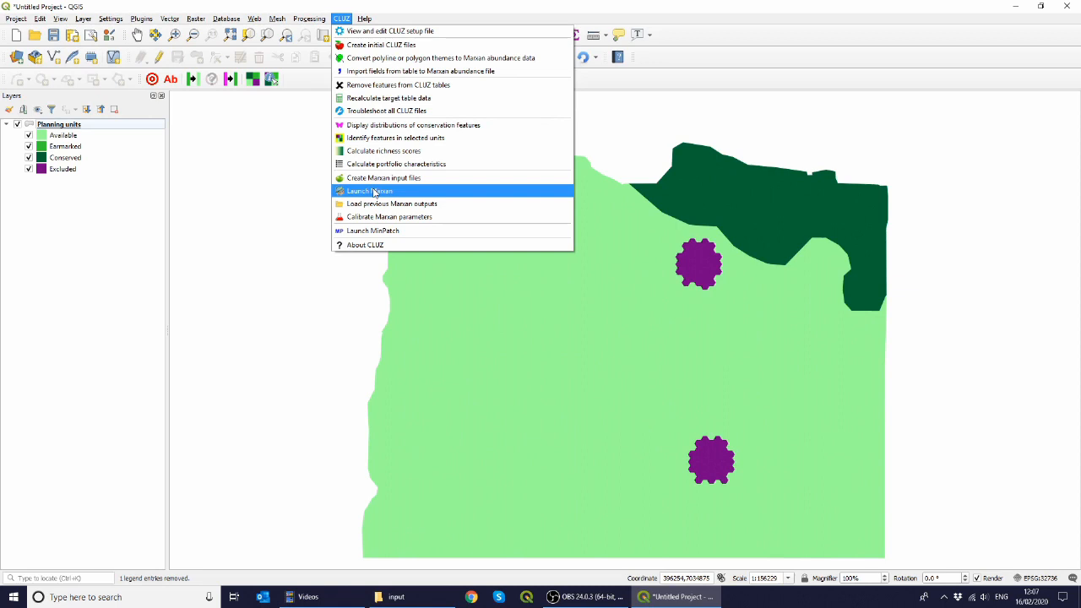
{"action": "left_click", "coordinate": [374, 191]}
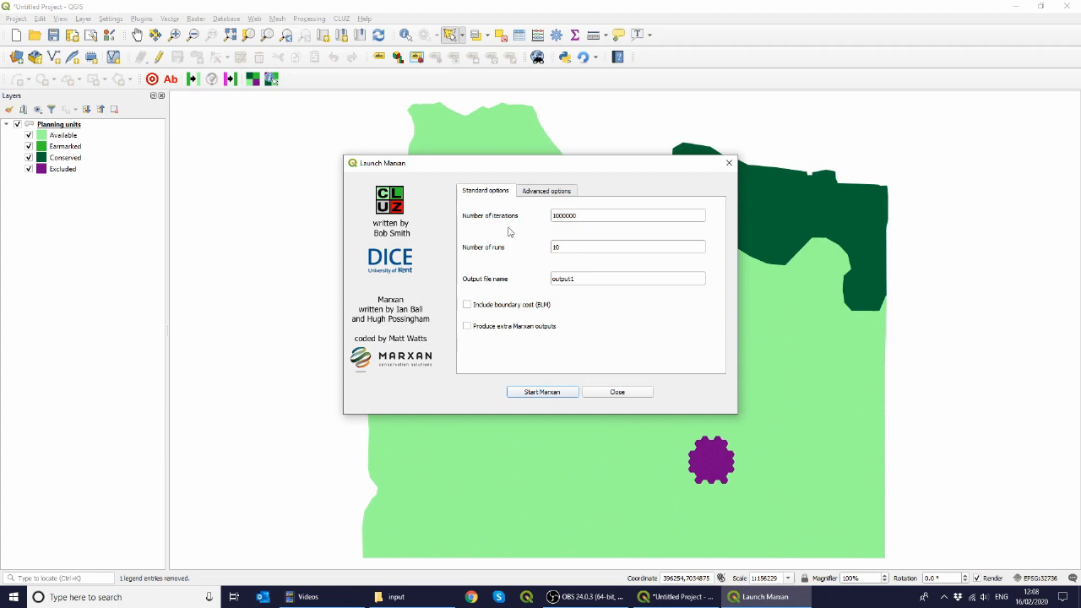
{"action": "left_click", "coordinate": [590, 216]}
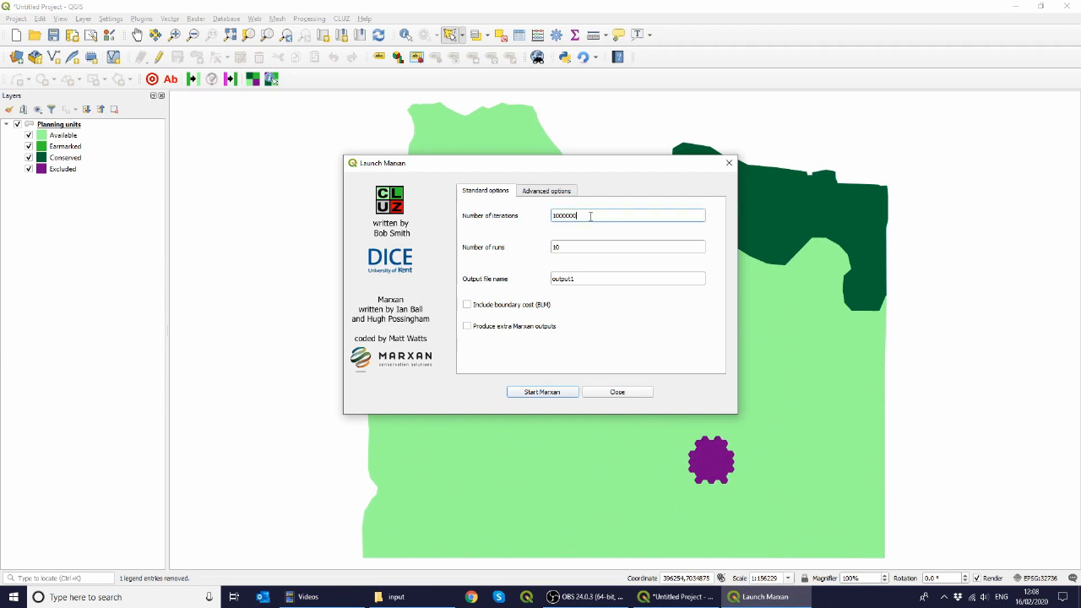
{"action": "left_click_drag", "start_coordinate": [590, 217], "coordinate": [512, 213]}
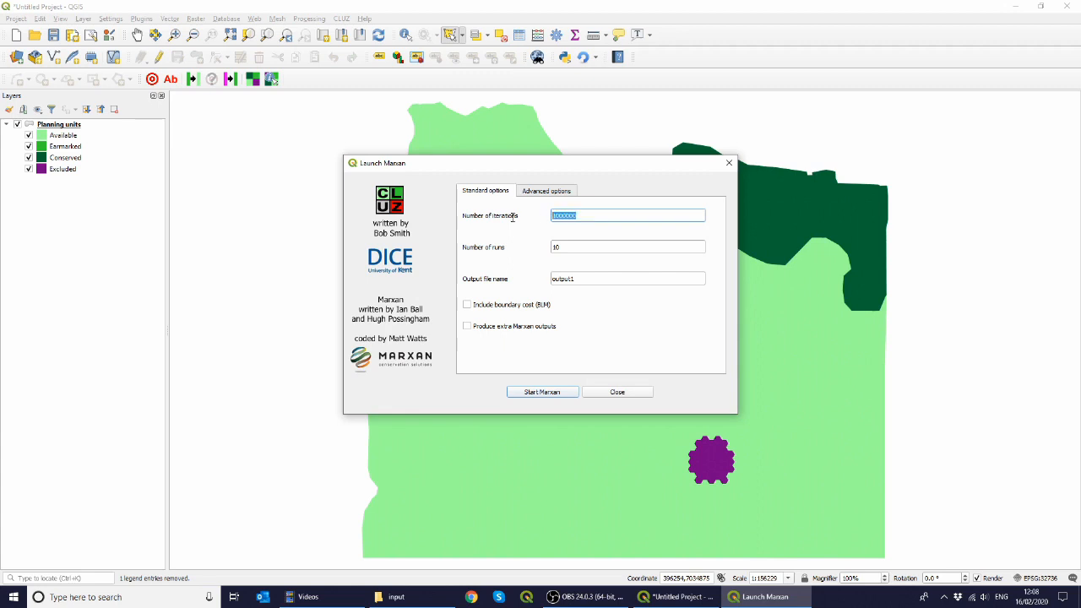
{"action": "left_click", "coordinate": [569, 246]}
{"action": "left_click_drag", "start_coordinate": [569, 247], "coordinate": [544, 248]}
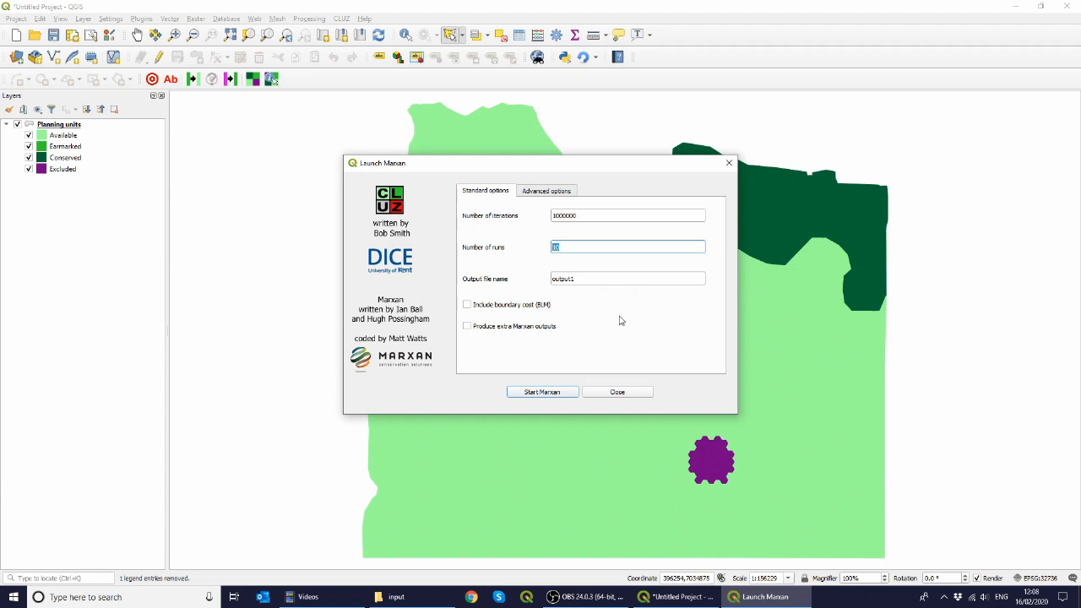
{"action": "left_click", "coordinate": [567, 395]}
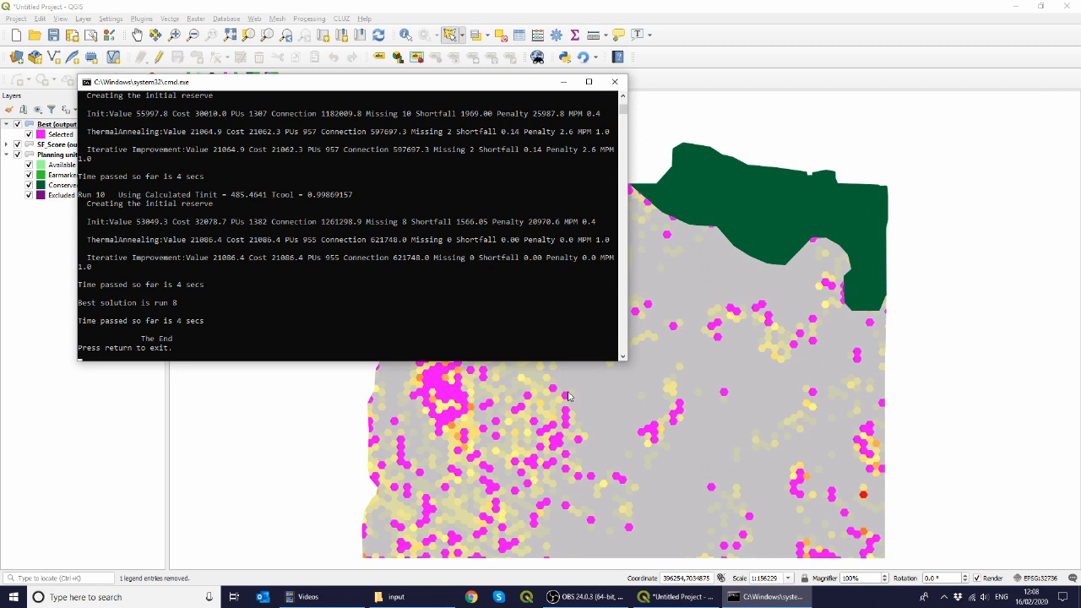
{"action": "key", "text": "Return"}
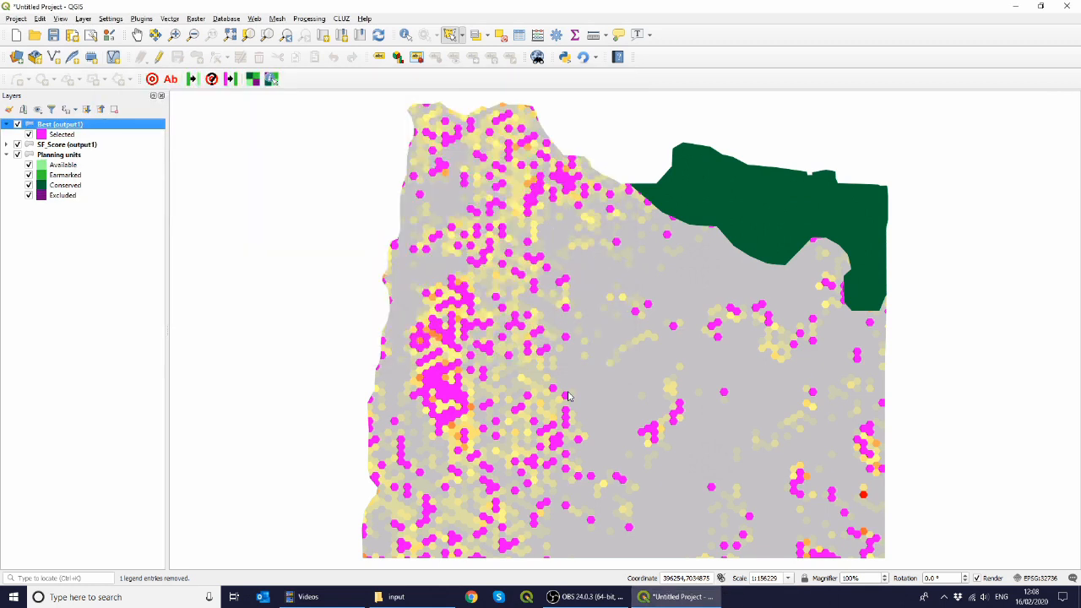
Step: Toggle the Best and SF_Score output layers to compare the best portfolio with selection frequency scores
{"action": "left_click", "coordinate": [18, 145]}
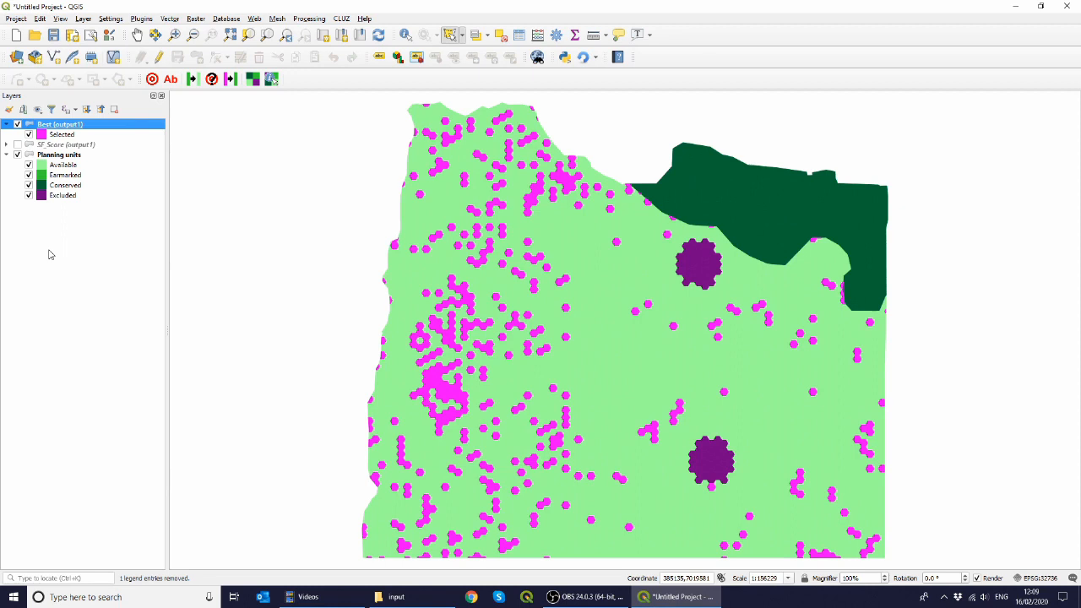
{"action": "left_click", "coordinate": [17, 124]}
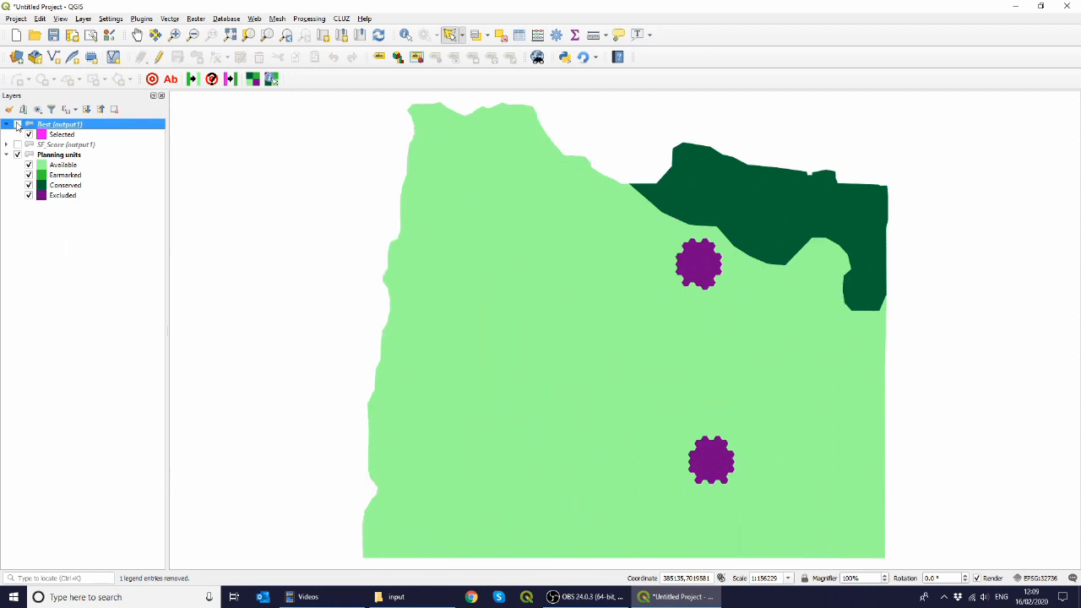
{"action": "left_click", "coordinate": [18, 145]}
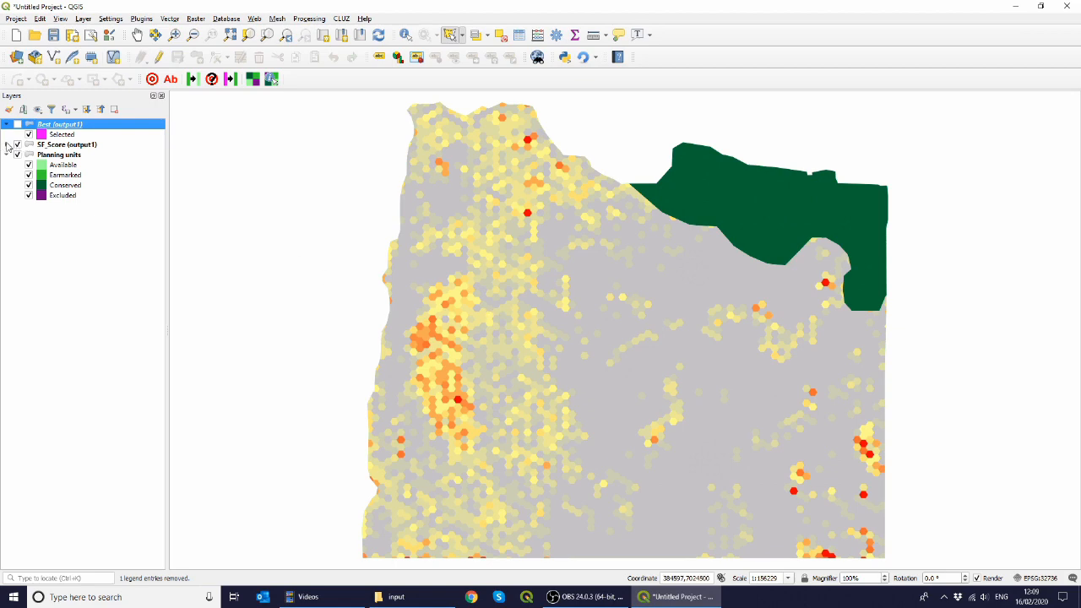
{"action": "left_click", "coordinate": [7, 145]}
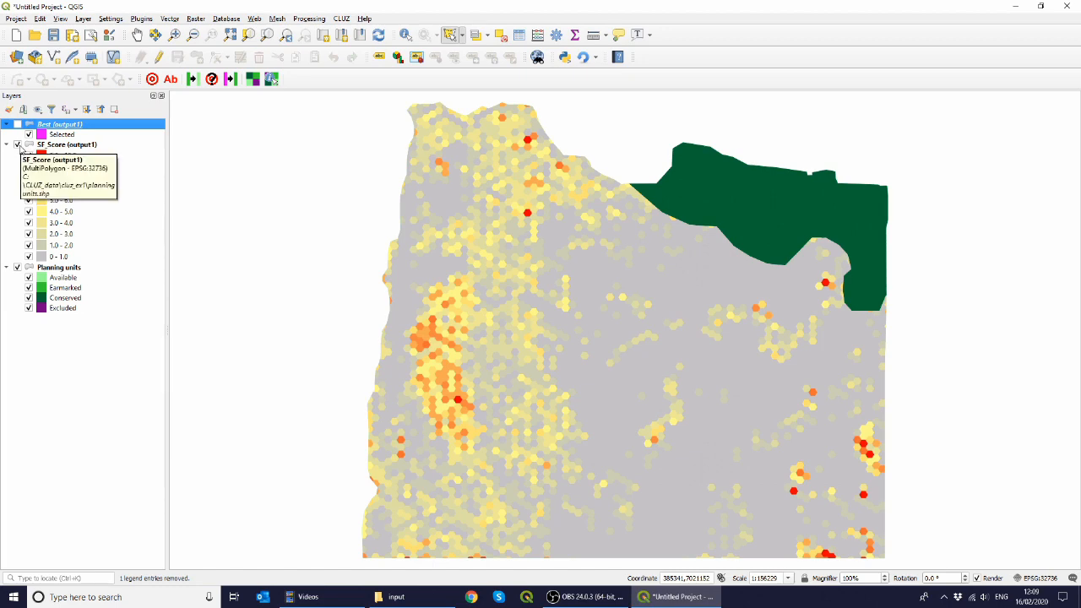
{"action": "left_click", "coordinate": [17, 144]}
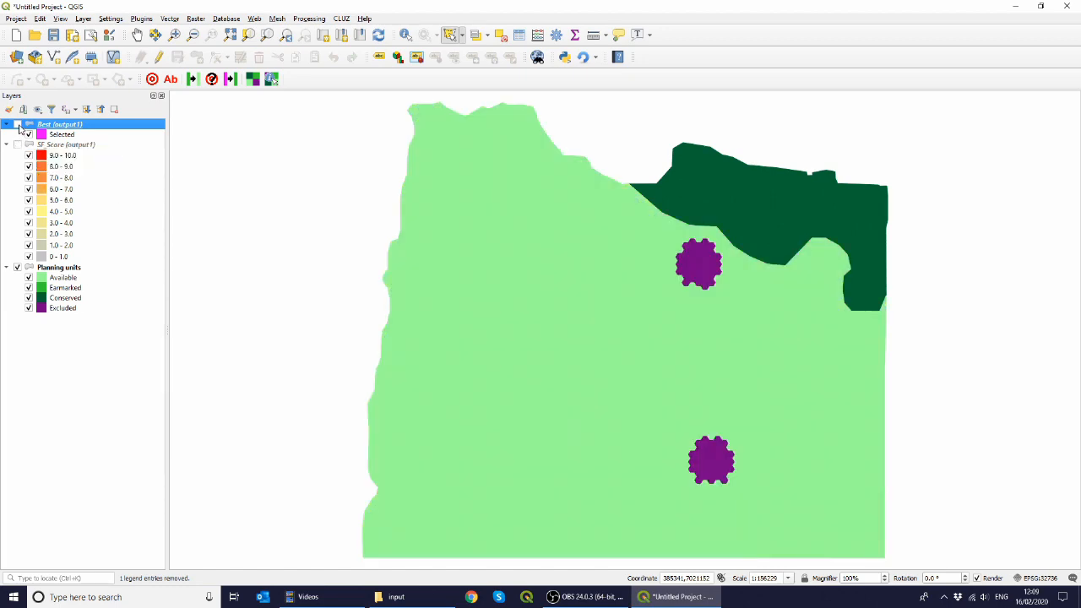
{"action": "left_click", "coordinate": [18, 124]}
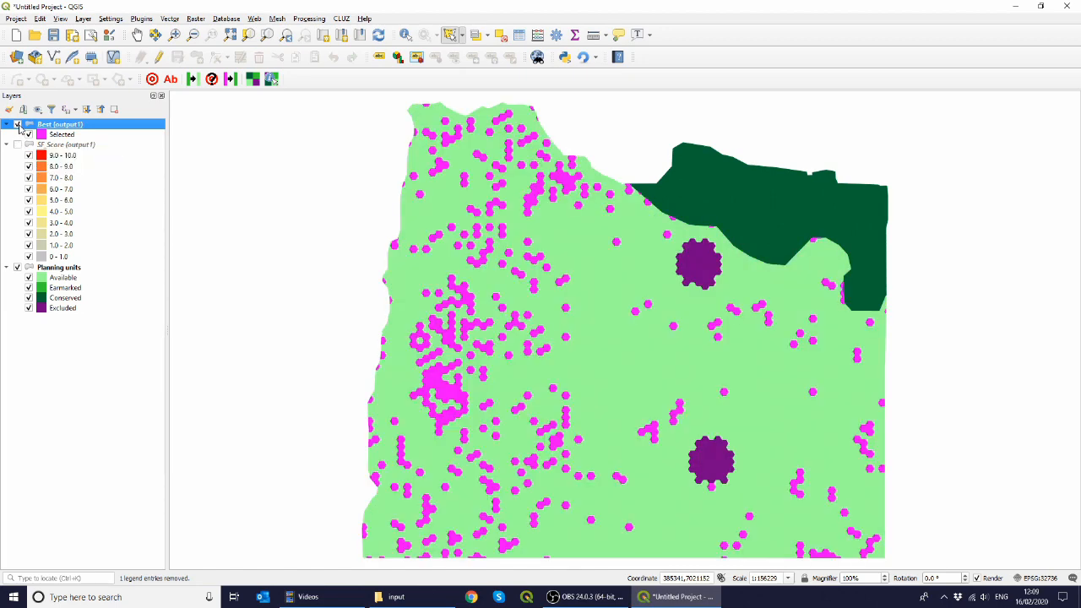
Step: Change the status of the Best portfolio units to Earmarked and hide the Best layer
{"action": "left_click", "coordinate": [231, 81]}
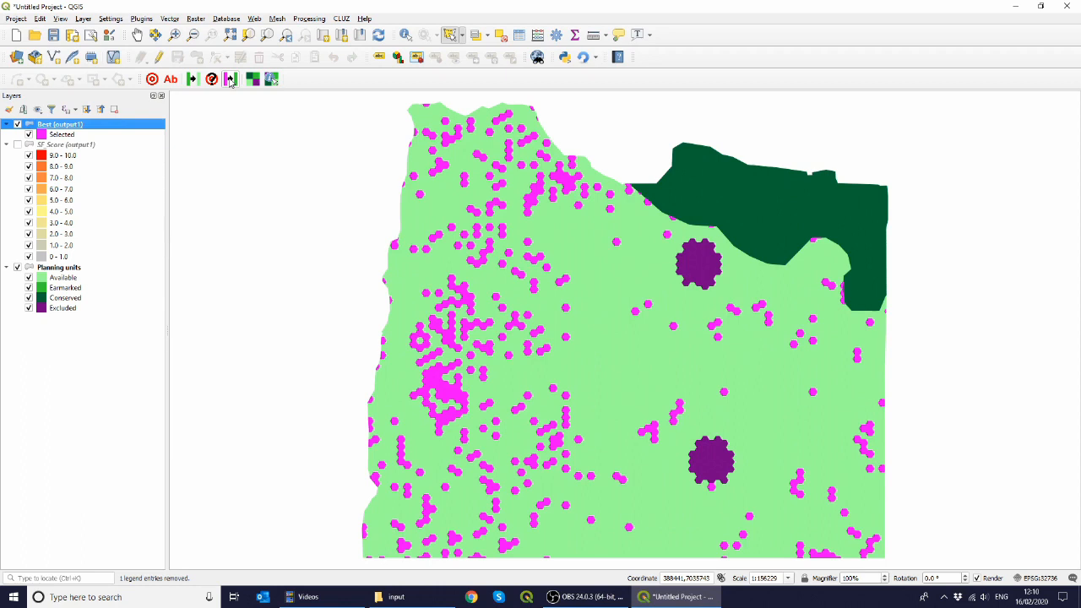
{"action": "left_click", "coordinate": [231, 80]}
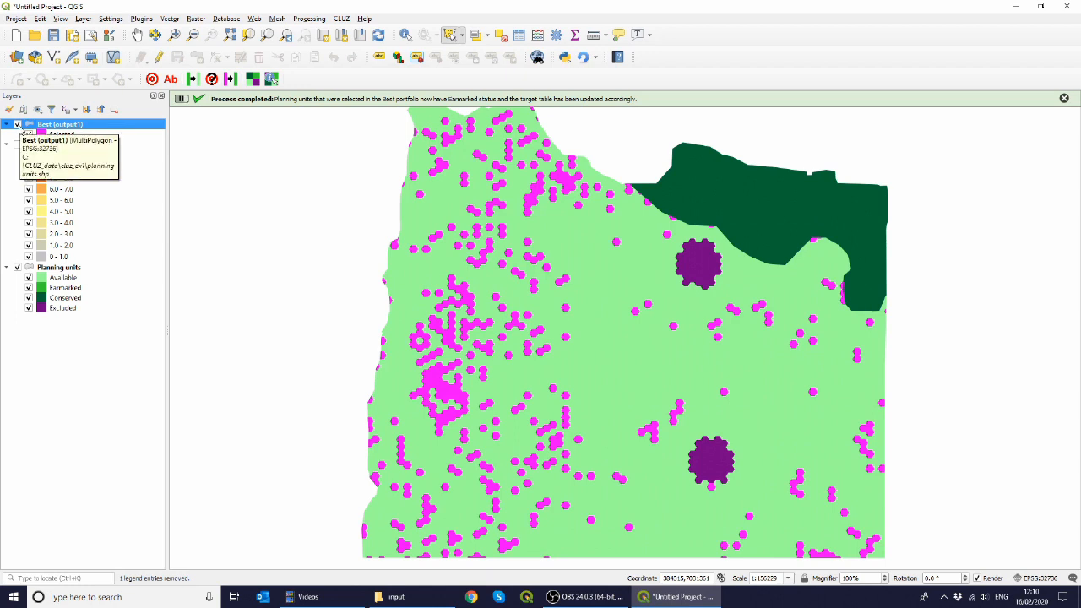
{"action": "left_click", "coordinate": [18, 124]}
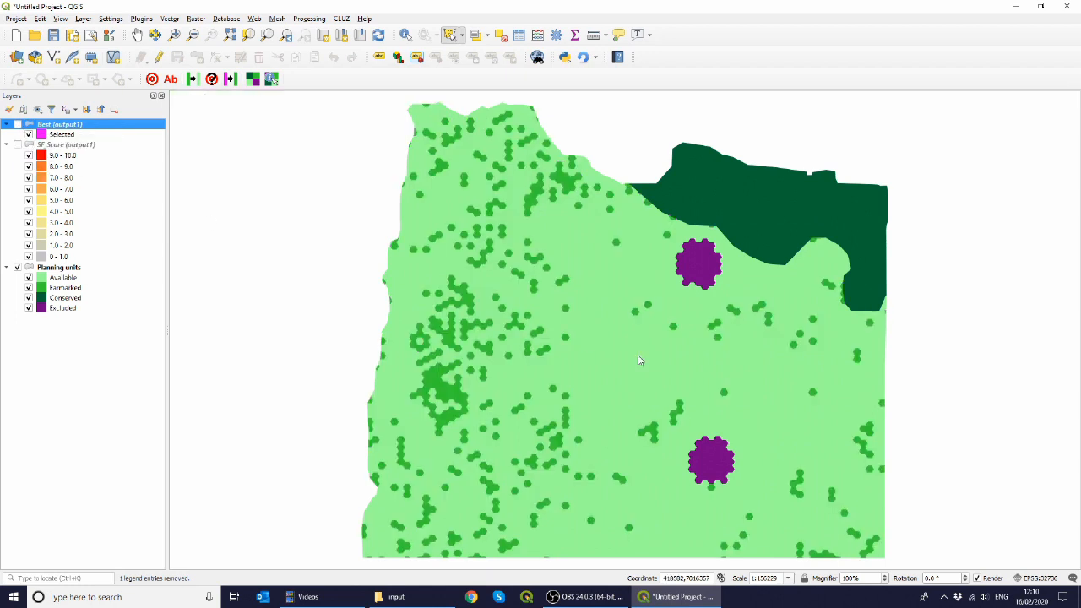
Step: Open the target table for the planning units and review how each feature's target is met
{"action": "left_click", "coordinate": [64, 268]}
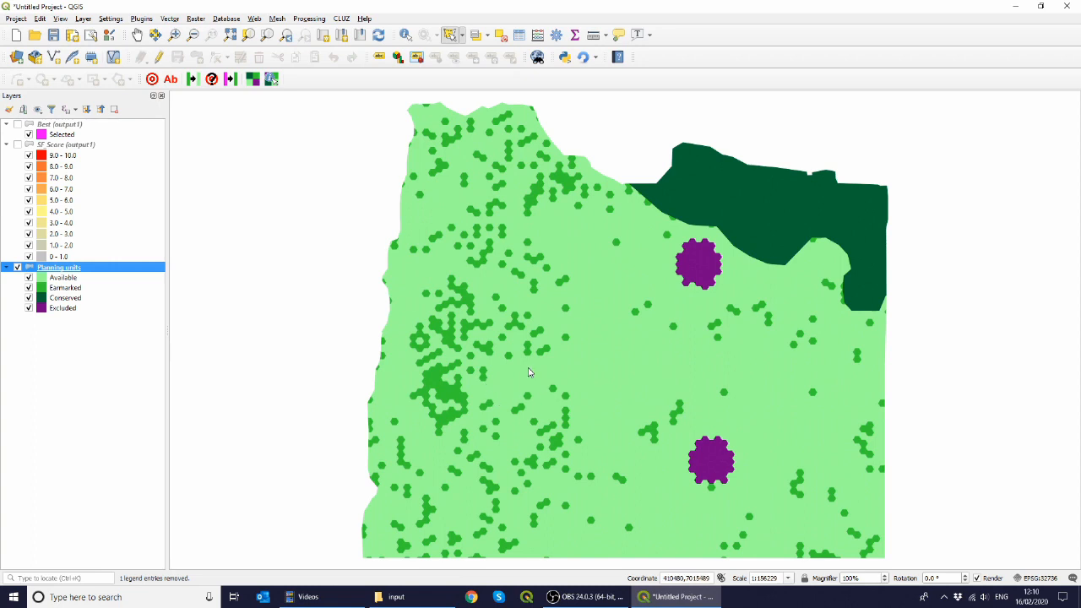
{"action": "left_click", "coordinate": [152, 79]}
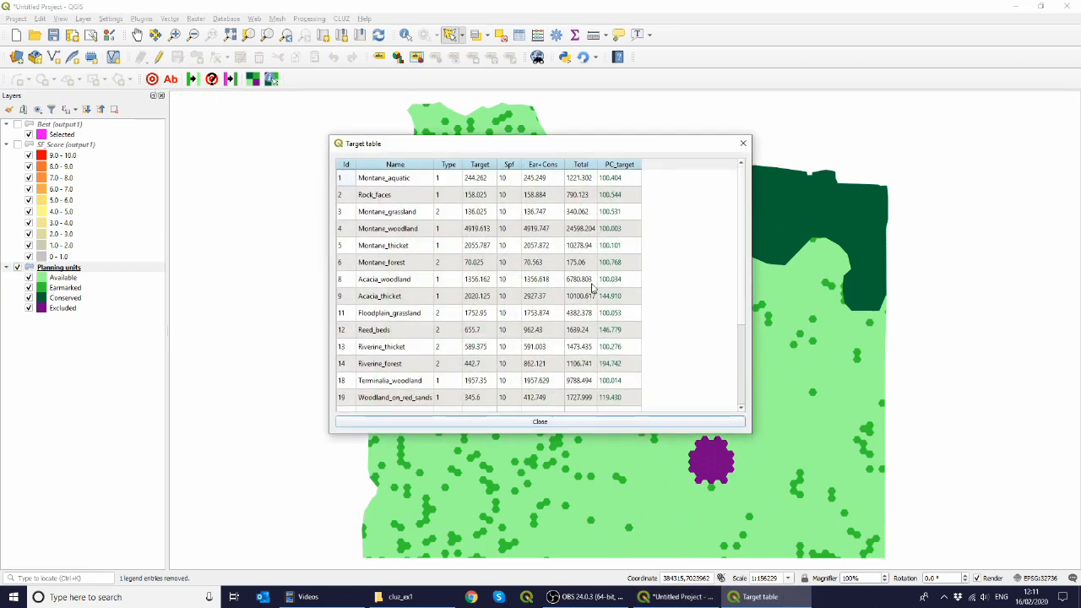
{"action": "scroll", "coordinate": [697, 251], "scroll_direction": "down", "scroll_amount": 2}
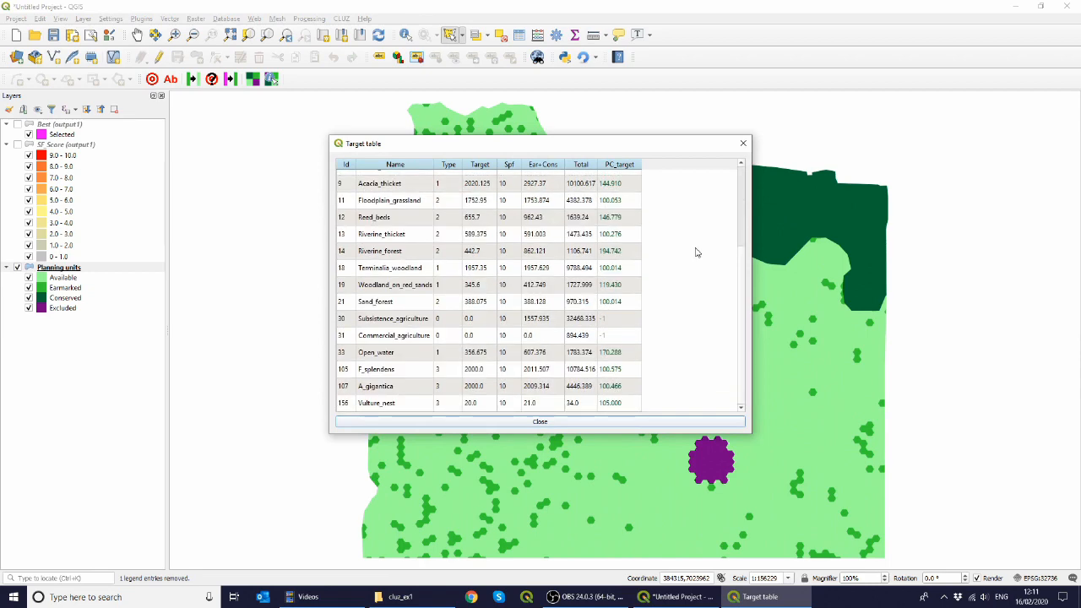
{"action": "scroll", "coordinate": [697, 252], "scroll_direction": "up", "scroll_amount": 3}
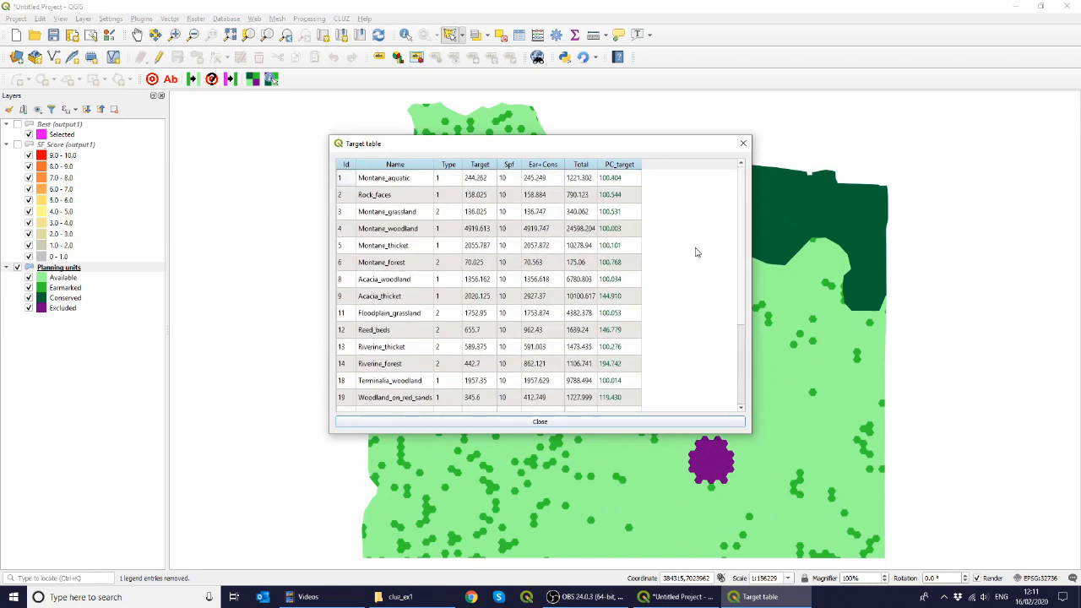
{"action": "left_click", "coordinate": [742, 145]}
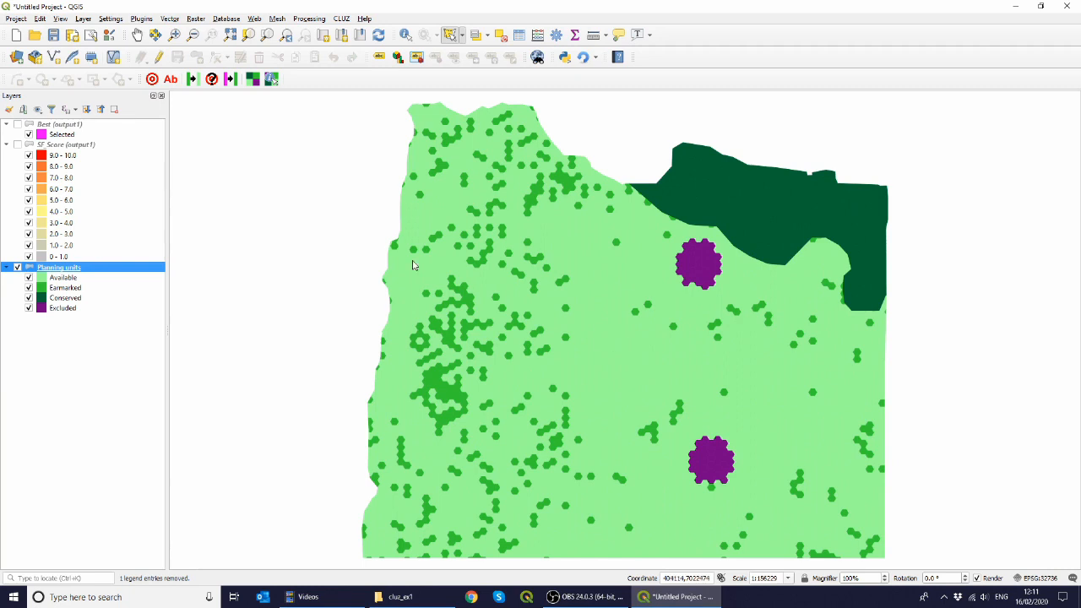
Step: Remove the Best and SF_Score output layers from the project
{"action": "left_click", "coordinate": [89, 125]}
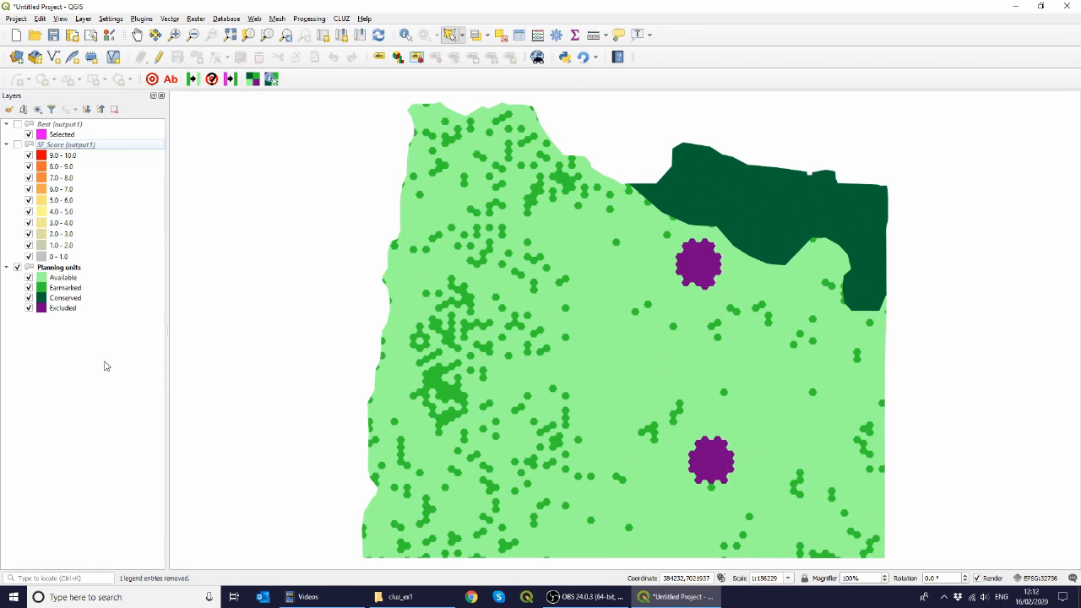
{"action": "left_click", "coordinate": [93, 126]}
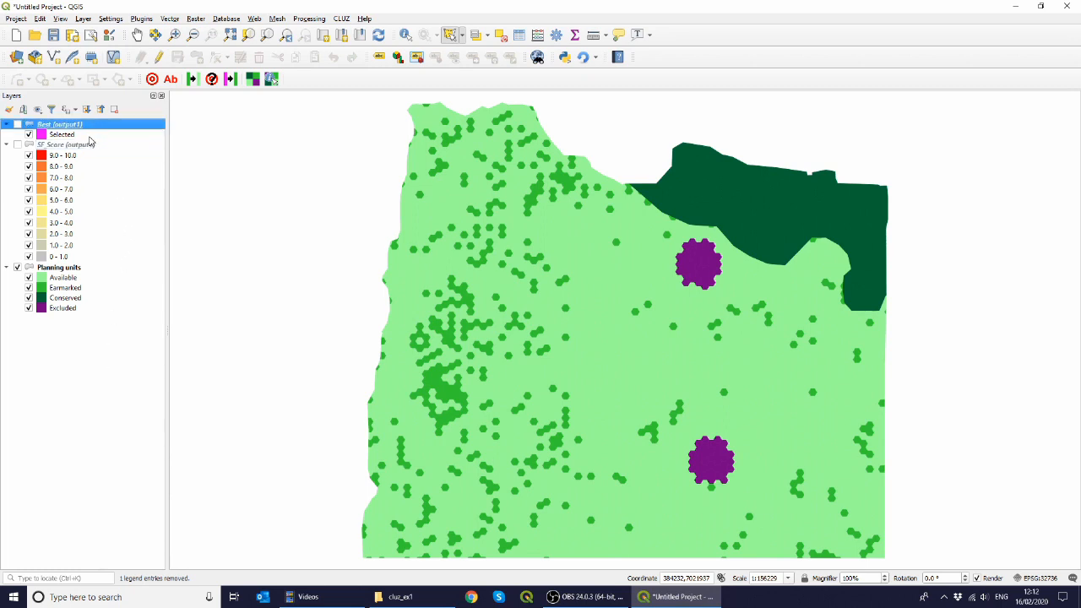
{"action": "left_click", "coordinate": [87, 147], "text": "ctrl"}
{"action": "right_click", "coordinate": [87, 146]}
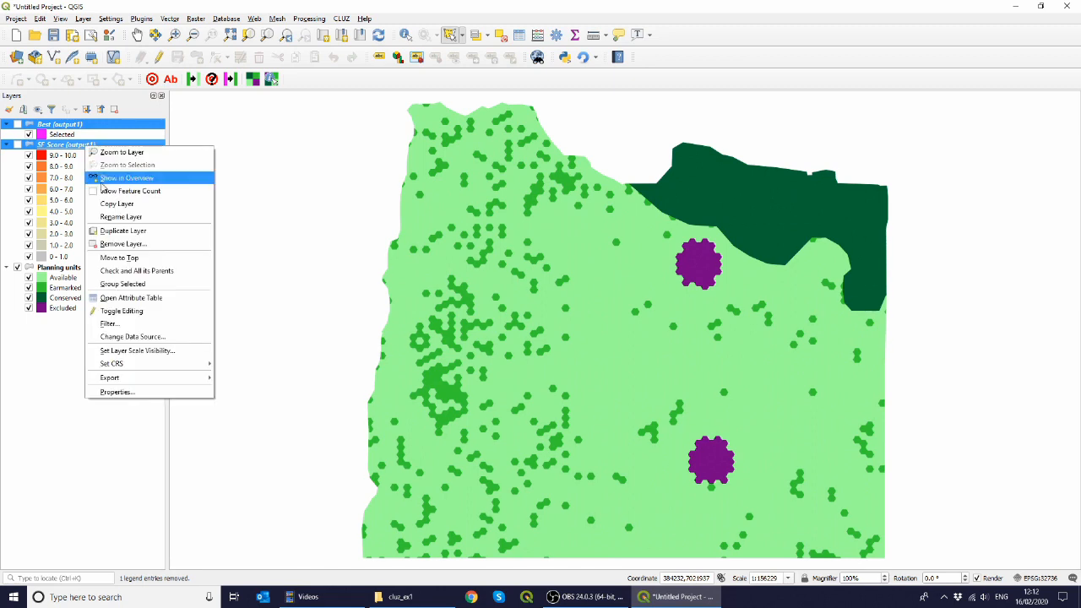
{"action": "left_click", "coordinate": [118, 243]}
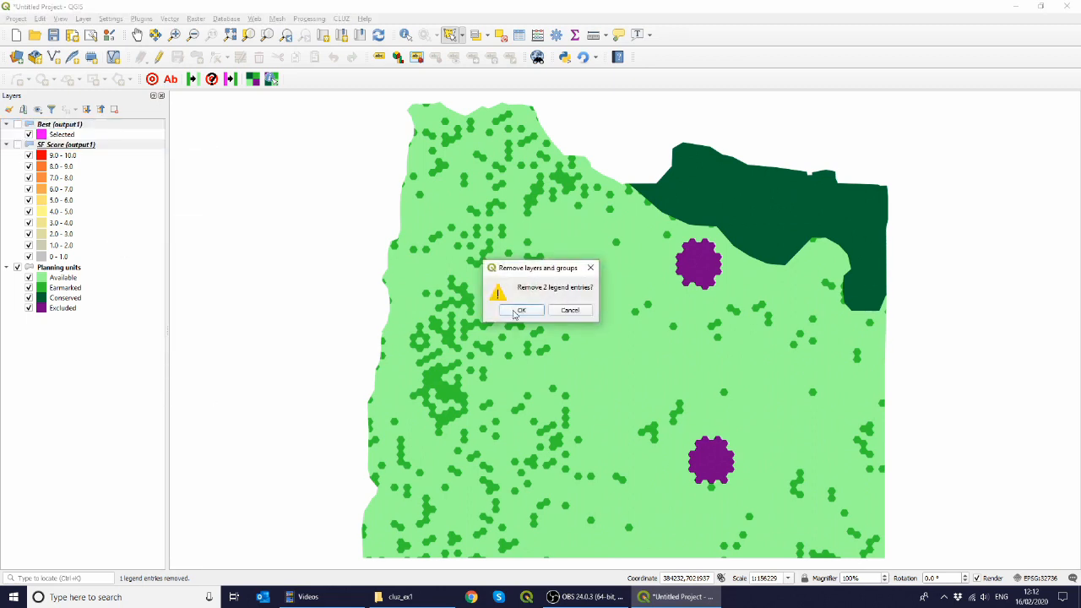
{"action": "left_click", "coordinate": [517, 311]}
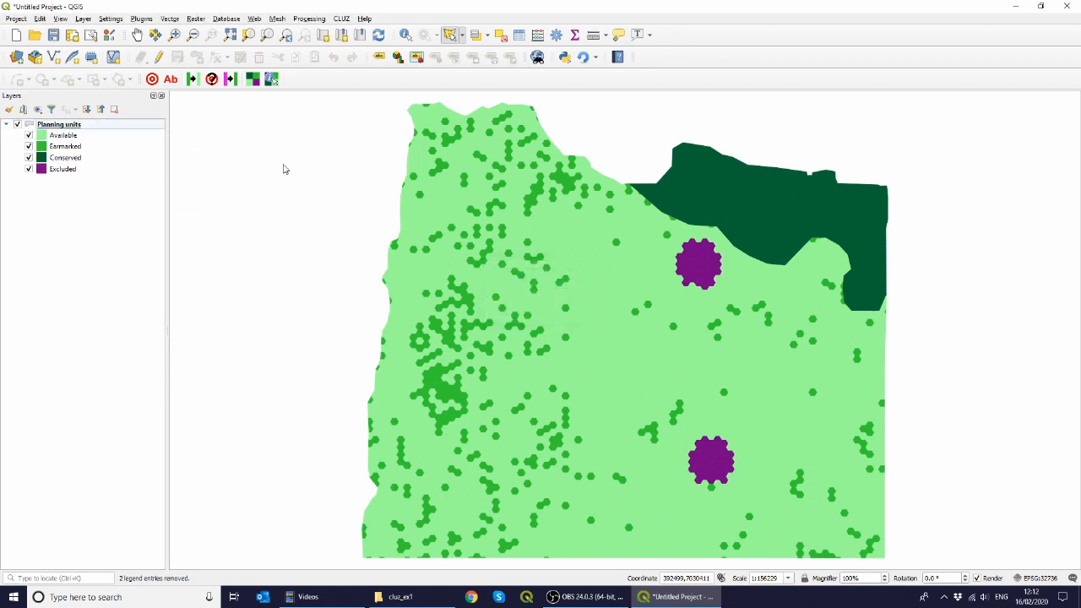
Step: Change all Earmarked planning units back to Available and review the updated target table
{"action": "left_click", "coordinate": [192, 82]}
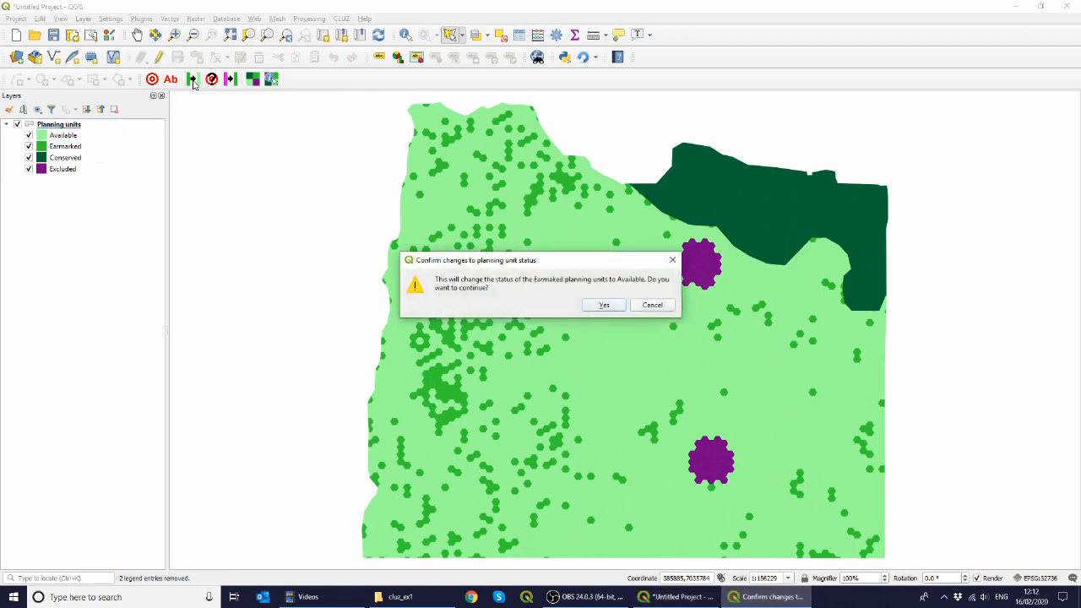
{"action": "left_click", "coordinate": [617, 308]}
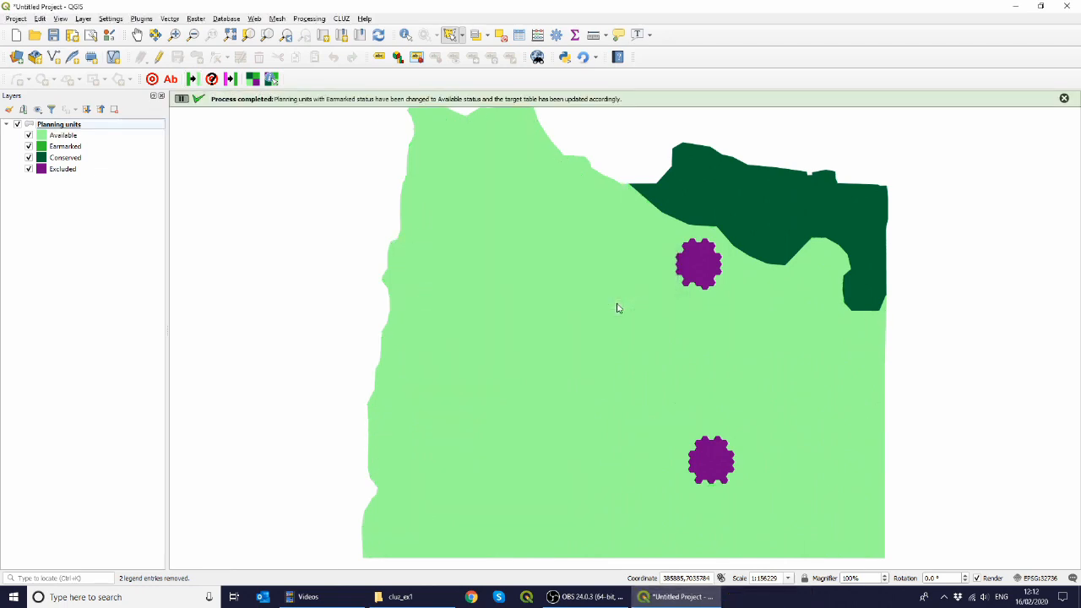
{"action": "left_click", "coordinate": [153, 80]}
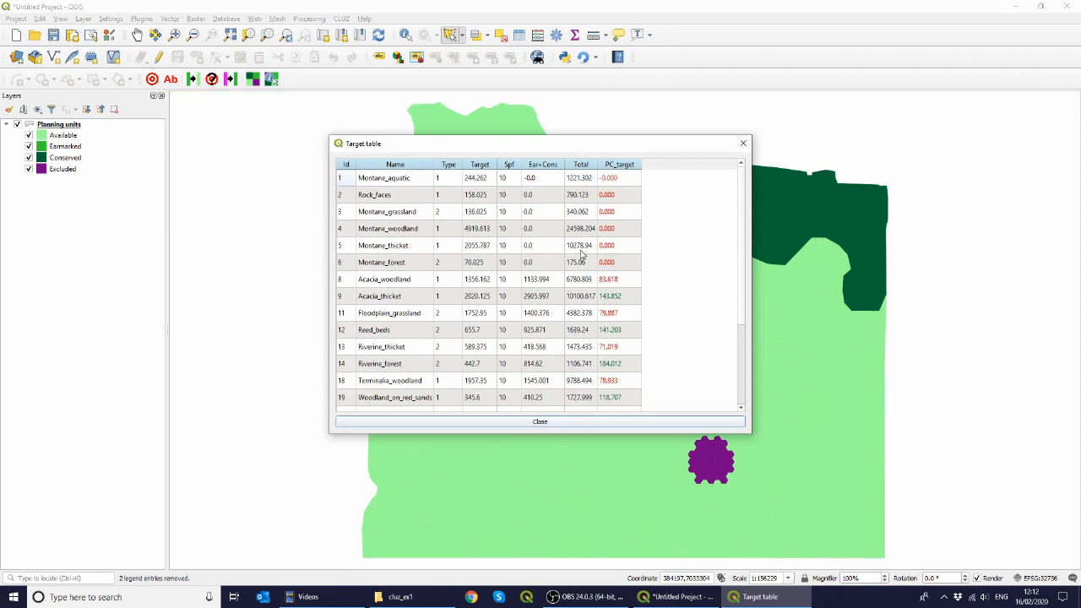
{"action": "scroll", "coordinate": [581, 255], "scroll_direction": "down", "scroll_amount": 3}
{"action": "scroll", "coordinate": [581, 255], "scroll_direction": "up", "scroll_amount": 1}
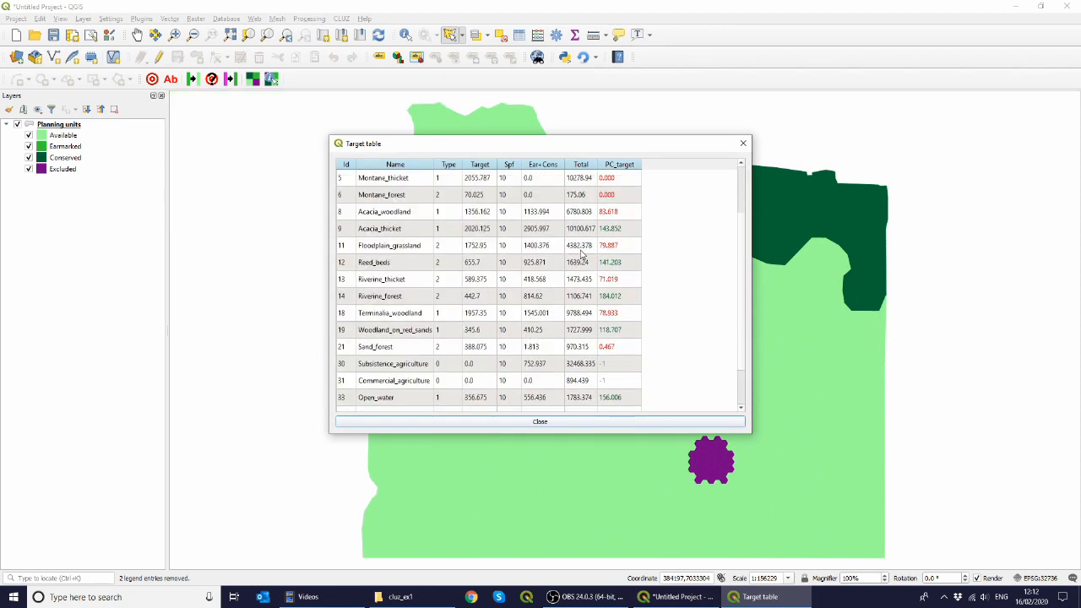
{"action": "scroll", "coordinate": [581, 255], "scroll_direction": "up", "scroll_amount": 2}
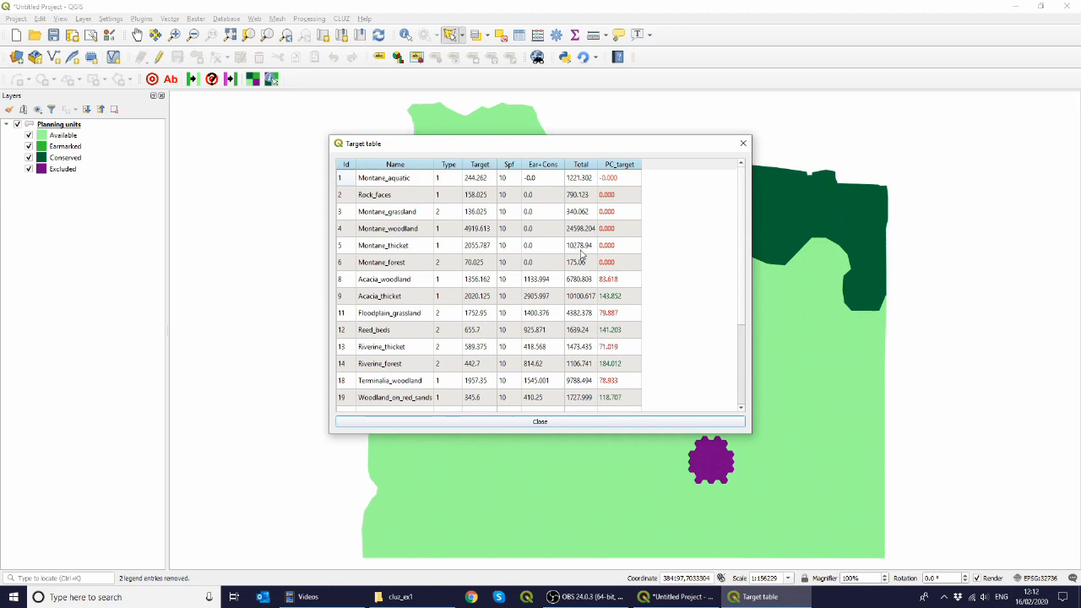
{"action": "left_click", "coordinate": [742, 145]}
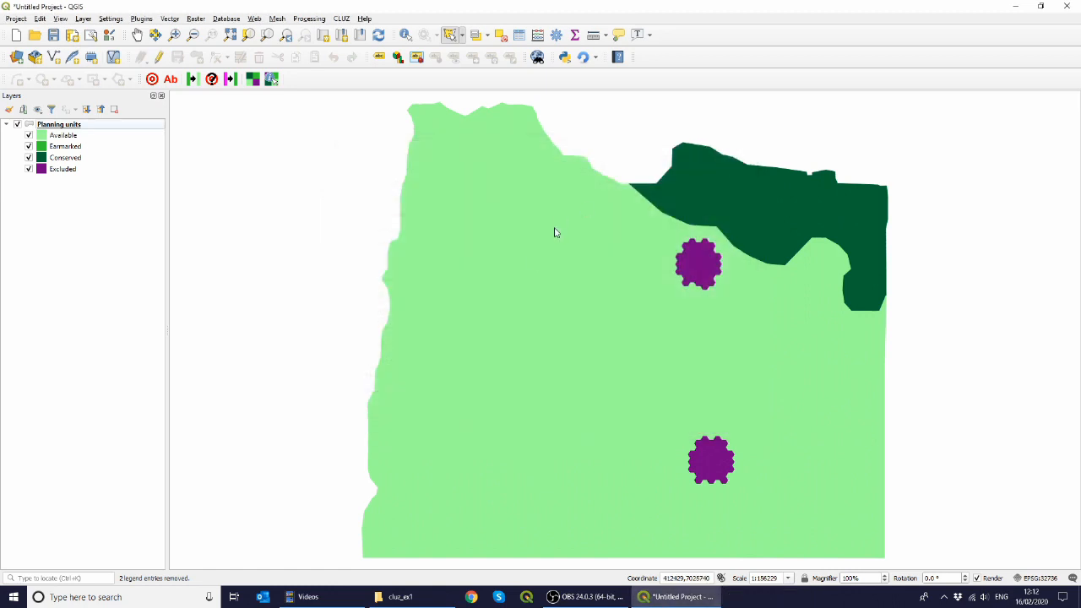
Step: Run Marxan again with output name output2 and the boundary cost (BLM) option included
{"action": "left_click", "coordinate": [342, 18]}
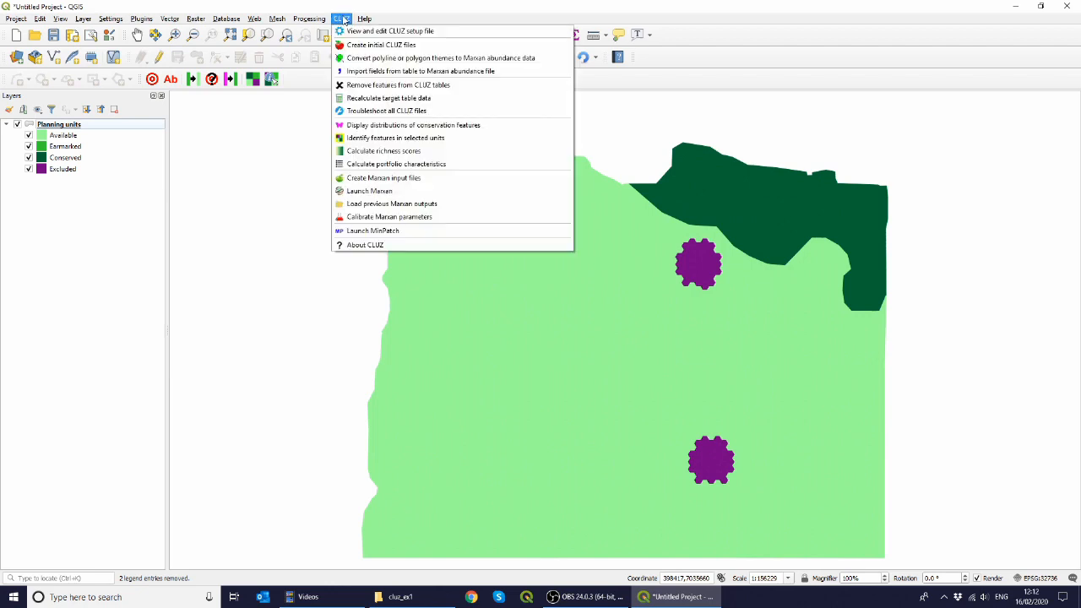
{"action": "left_click", "coordinate": [358, 192]}
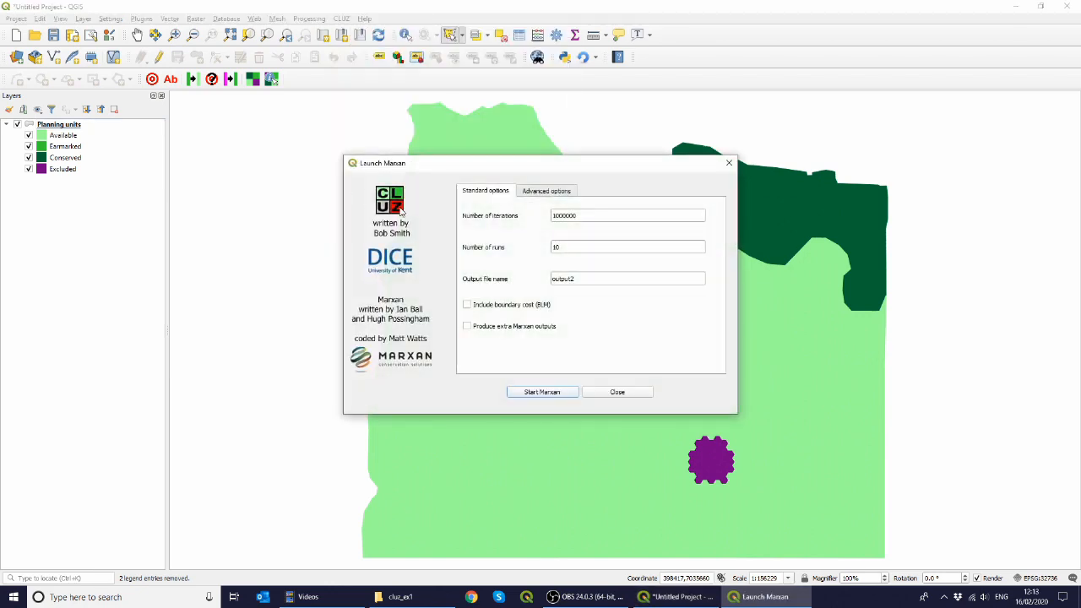
{"action": "left_click", "coordinate": [482, 310]}
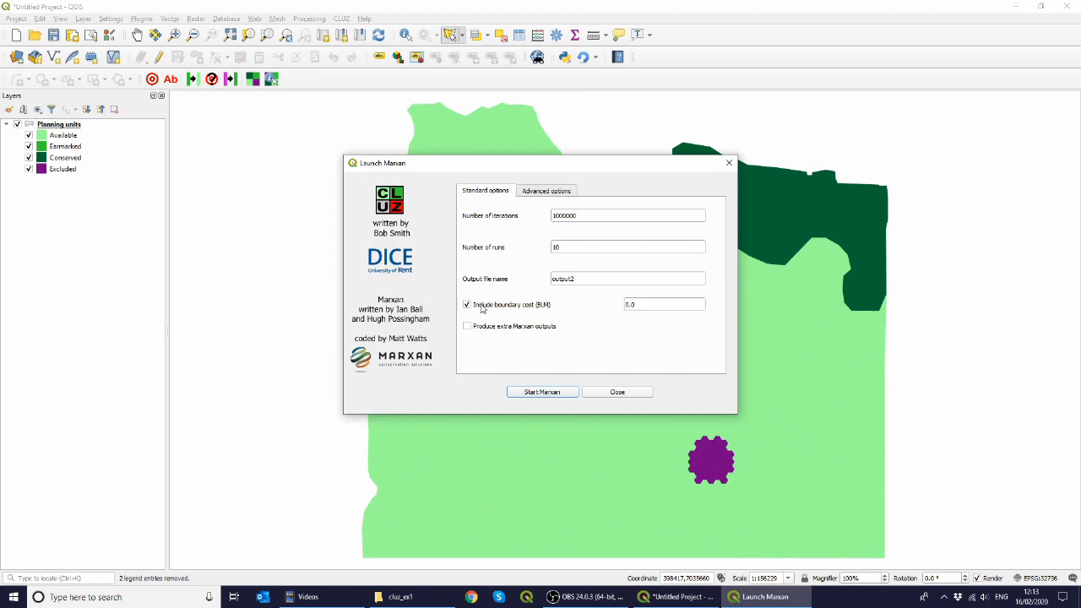
{"action": "left_click", "coordinate": [637, 305]}
{"action": "double_click", "coordinate": [630, 305]}
{"action": "left_click", "coordinate": [562, 393]}
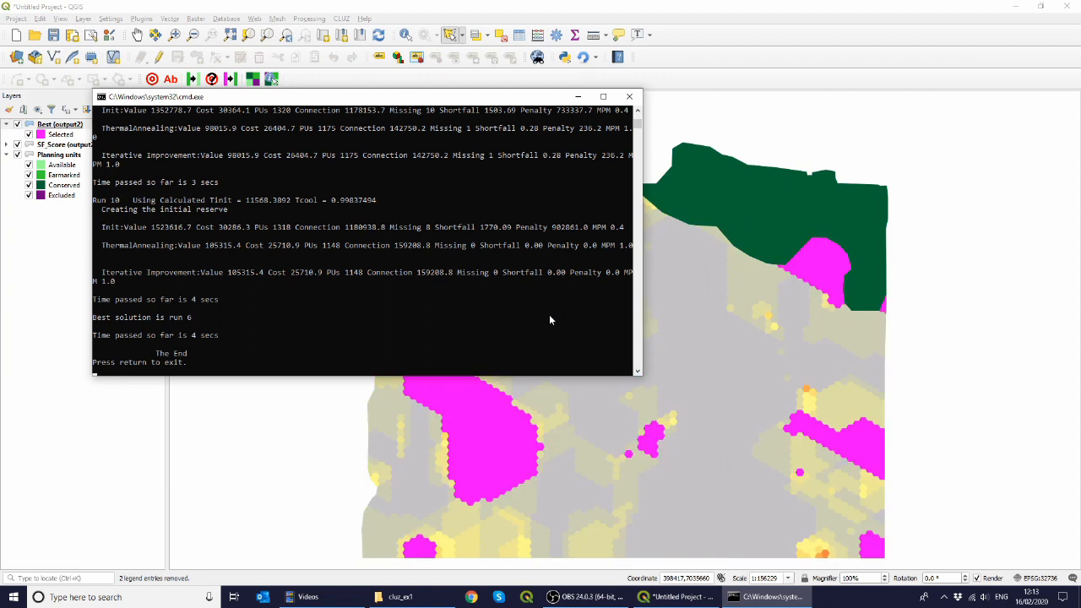
Step: Close the Marxan console and toggle the Best and SF_Score (output2) layers on and off to compare them
{"action": "key", "text": "Return"}
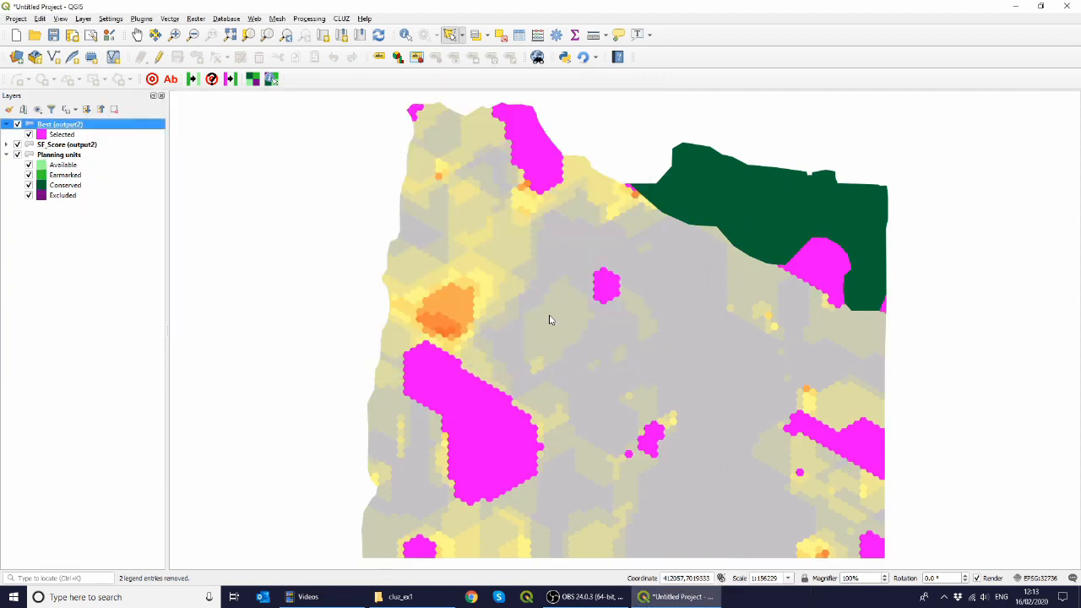
{"action": "left_click", "coordinate": [17, 145]}
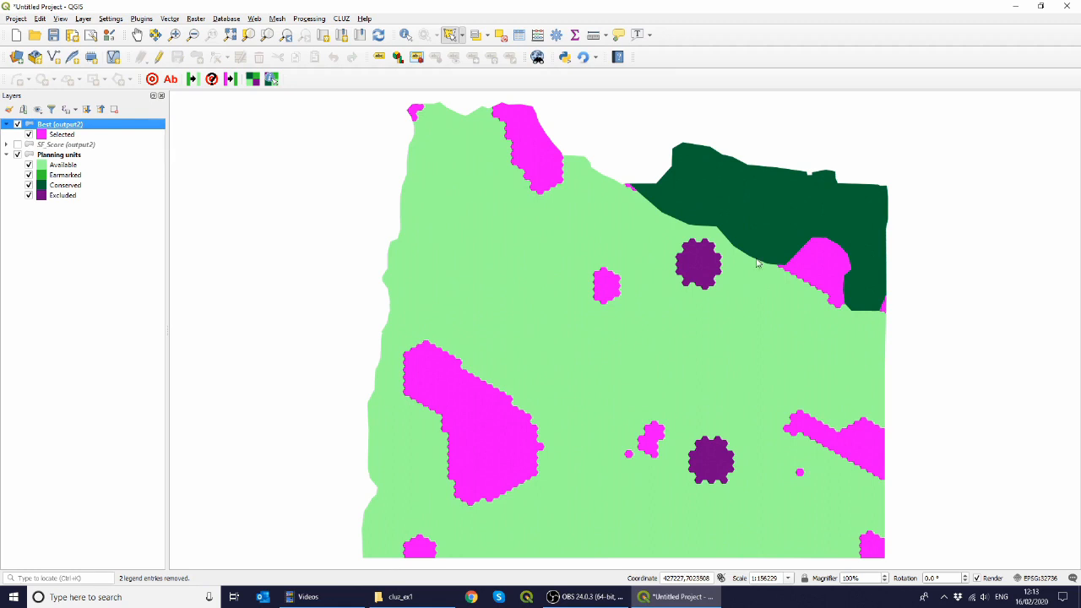
{"action": "left_click", "coordinate": [18, 124]}
{"action": "left_click", "coordinate": [17, 145]}
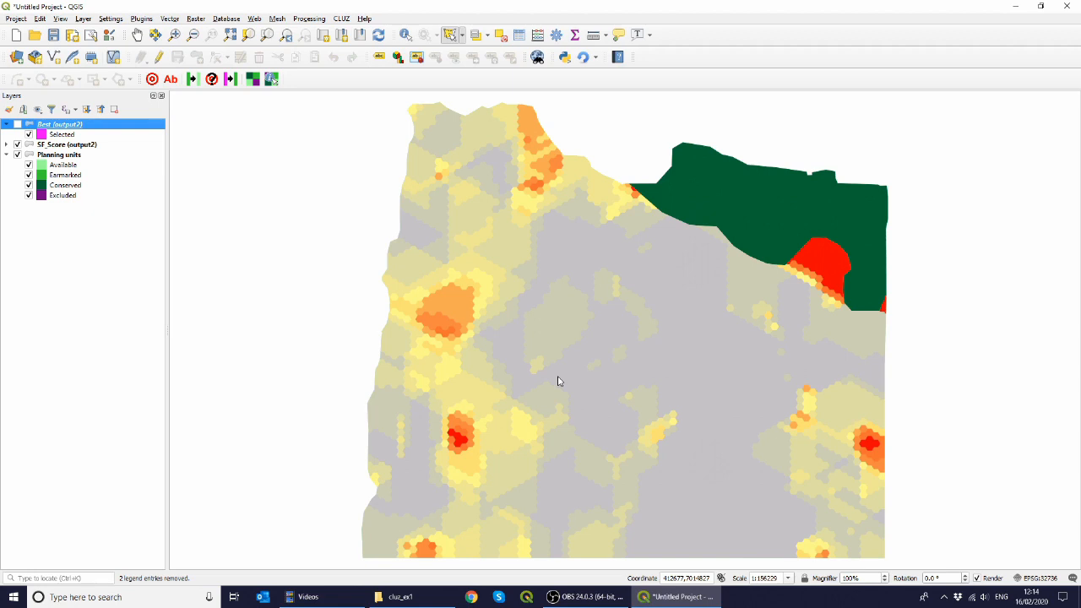
{"action": "left_click", "coordinate": [17, 145]}
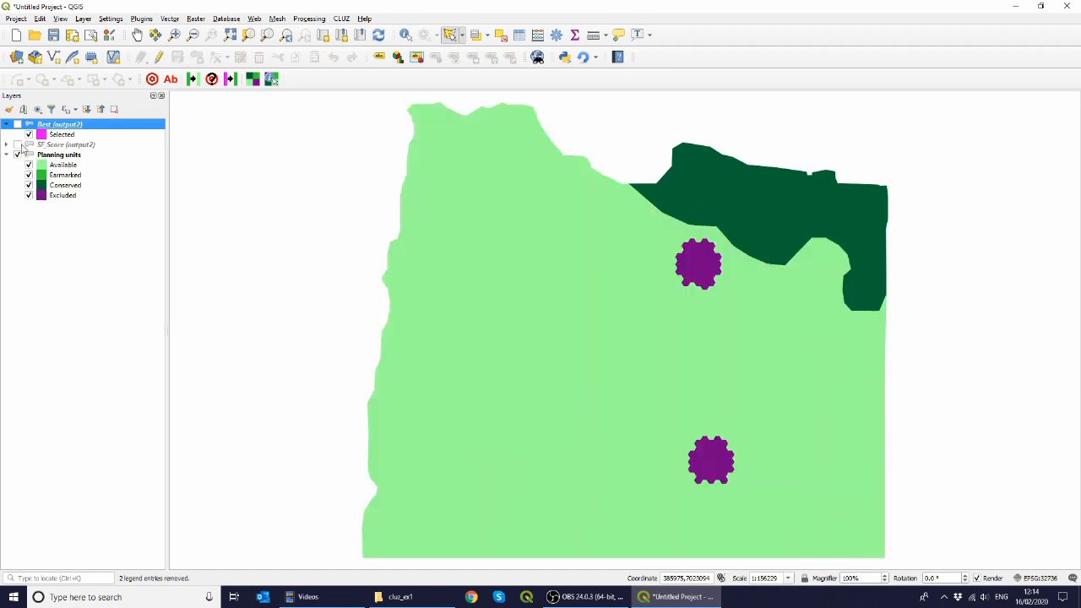
Step: Change the status of the Best (output2) planning units to Earmarked and review the updated target table
{"action": "left_click", "coordinate": [75, 157]}
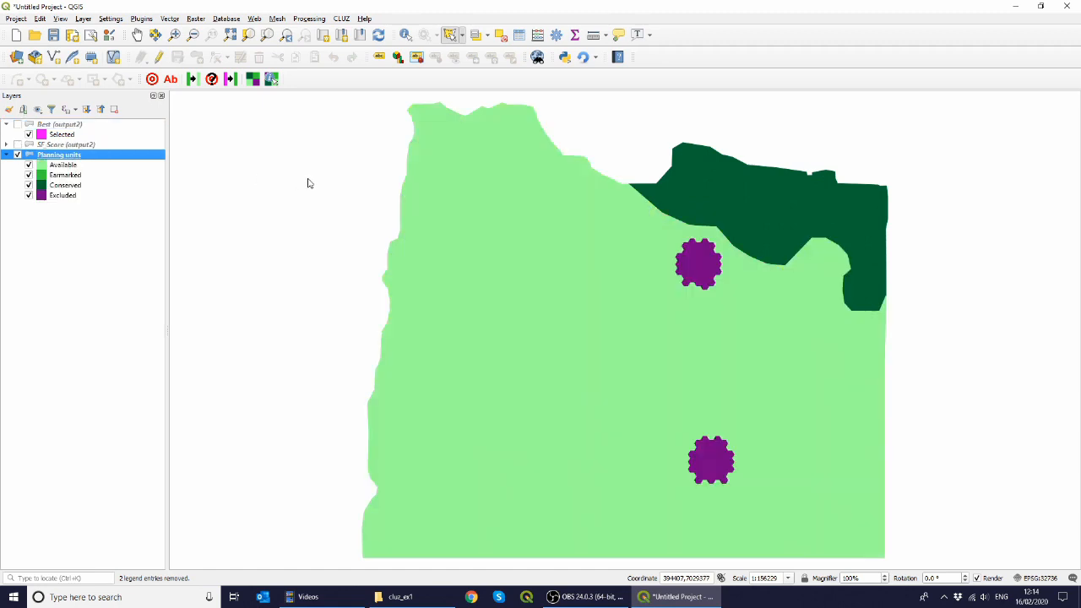
{"action": "left_click", "coordinate": [230, 80]}
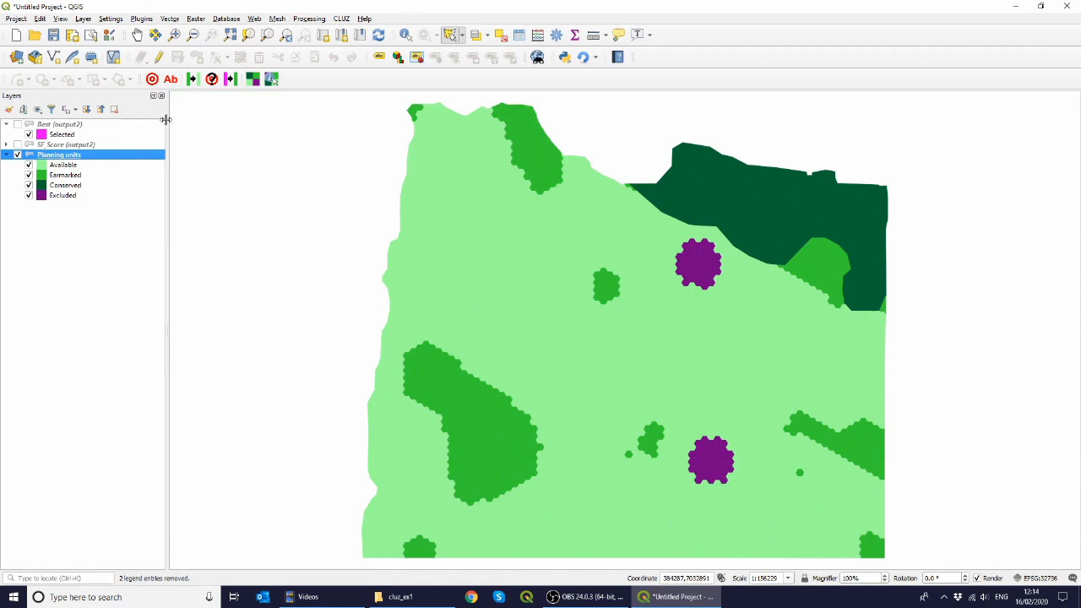
{"action": "left_click", "coordinate": [155, 84]}
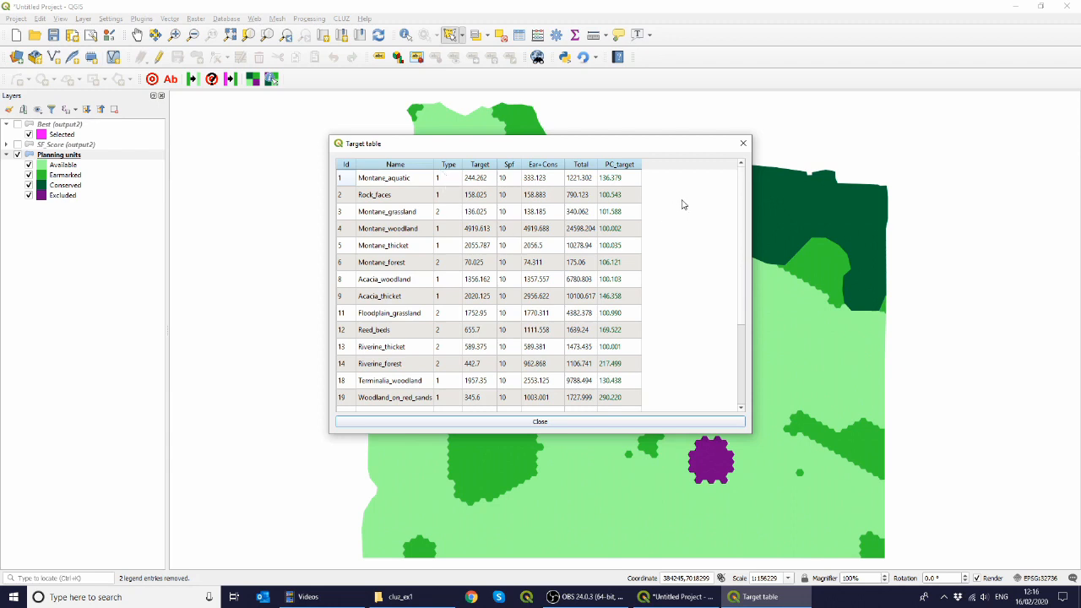
{"action": "left_click", "coordinate": [525, 421]}
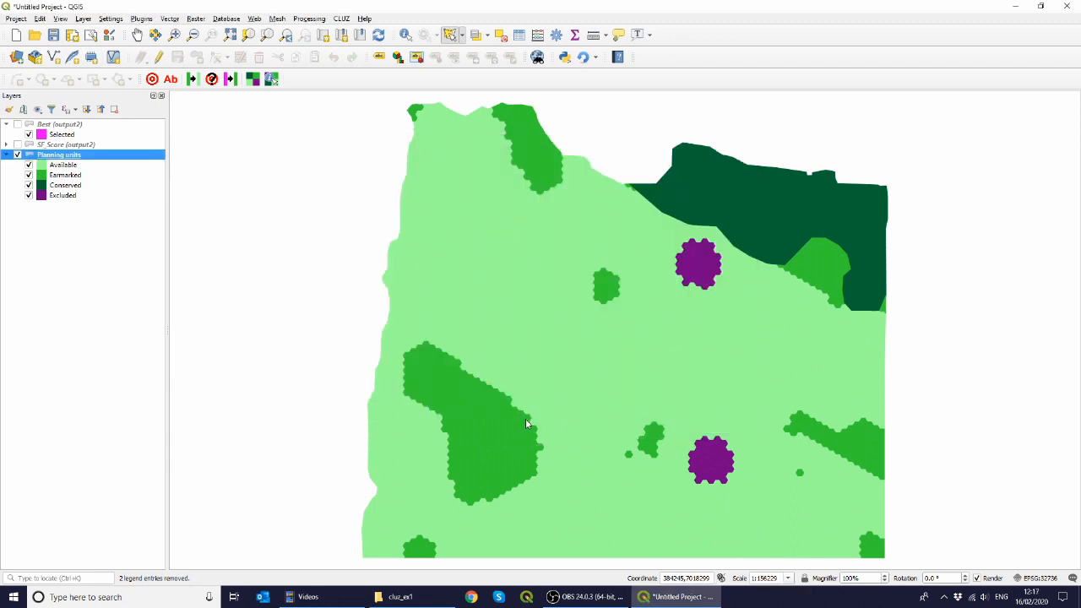